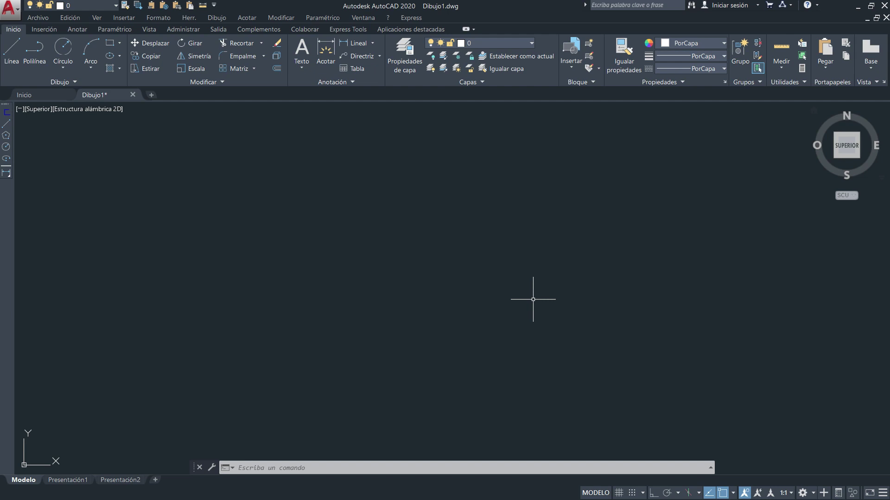
Step: Draw a single sloping straight line with the L command
type("l")
key("Return")
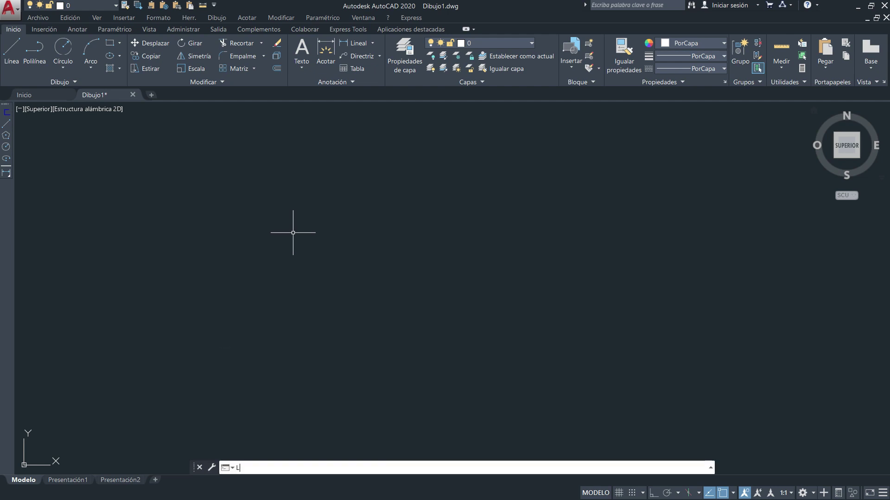
left_click(235, 175)
left_click(496, 282)
right_click(353, 334)
key("Escape")
key("Escape")
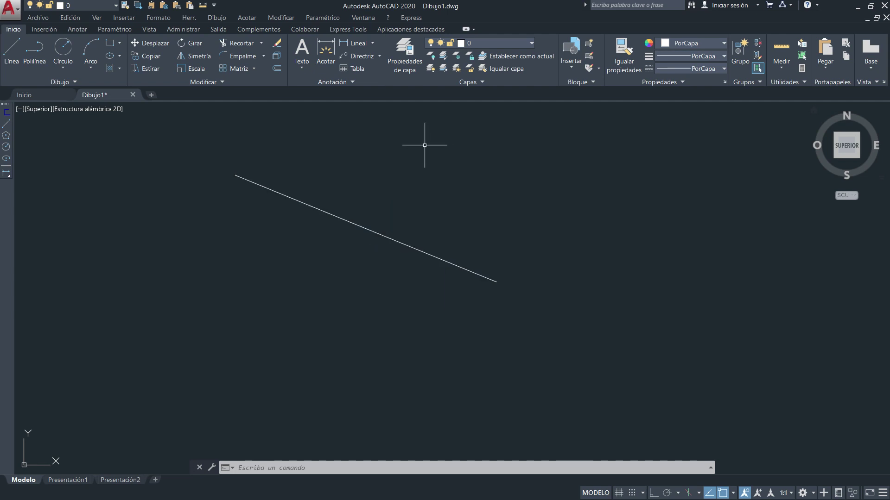
Step: Draw a three-segment polyline through four vertices beneath the line
left_click(34, 47)
left_click(324, 320)
left_click(434, 310)
left_click(535, 332)
left_click(641, 325)
right_click(683, 311)
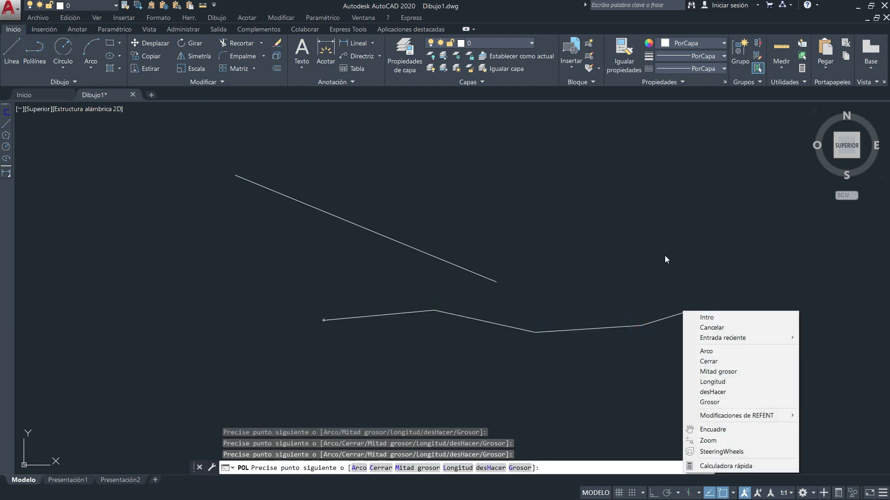
left_click(713, 328)
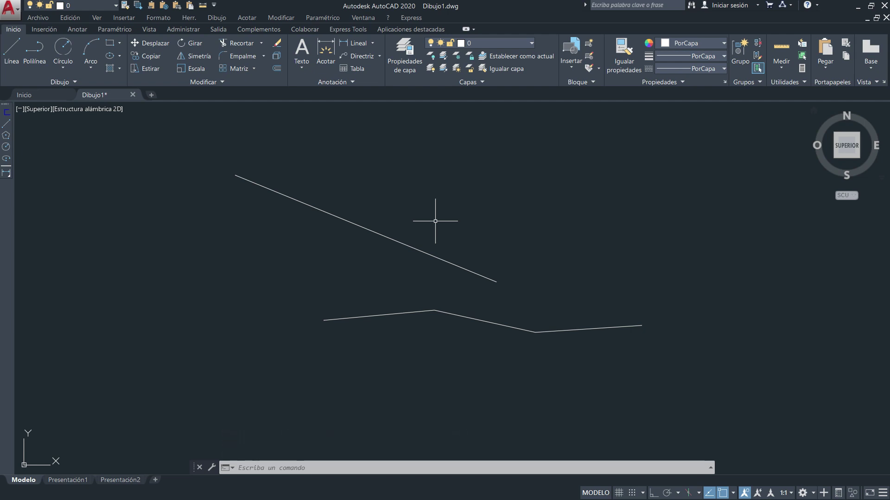
Step: Open the Customize User Interface dialog and expand it to full view
type("crui")
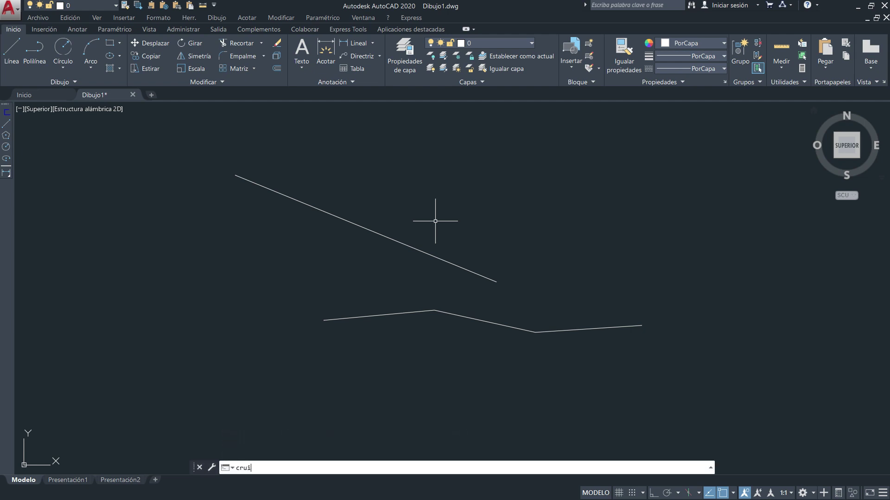
key("BackSpace")
key("BackSpace")
key("BackSpace")
type("uir")
key("Escape")
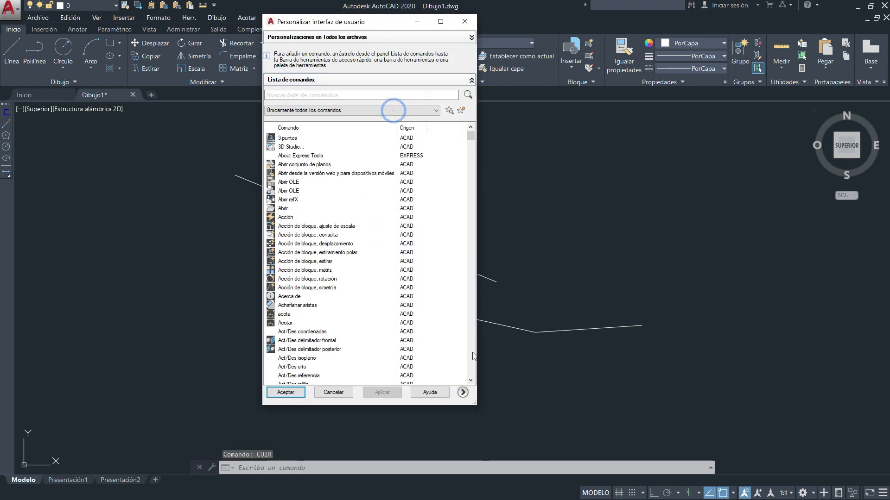
left_click(463, 392)
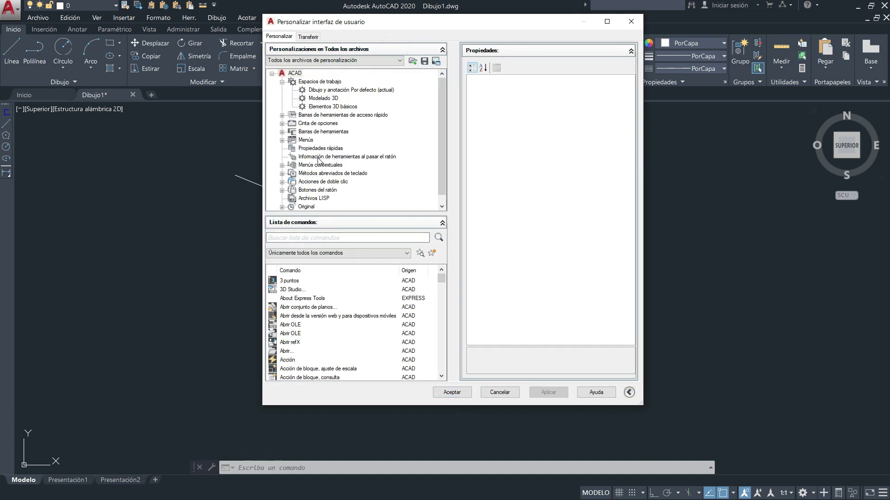
Step: Swap polyline tooltip vertex and X/Y fields for Elevación, apply, then view Línea's tooltip settings
left_click(371, 158)
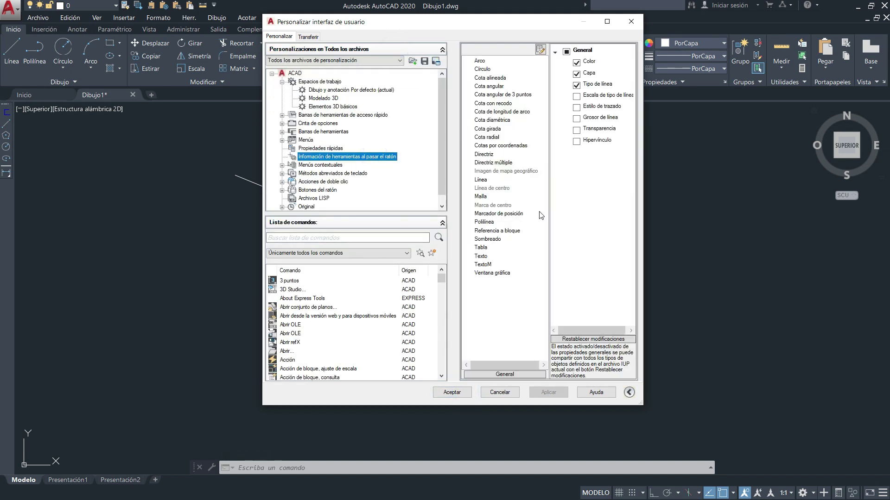
left_click(486, 222)
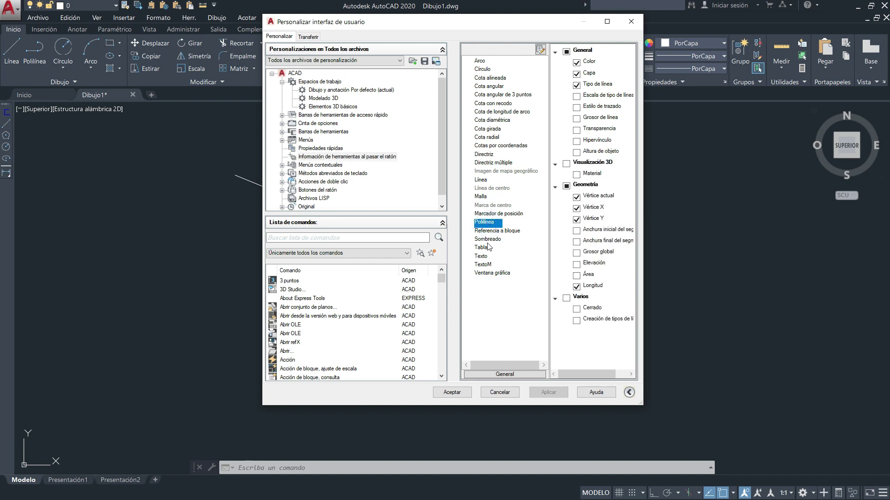
left_click(577, 197)
left_click(577, 208)
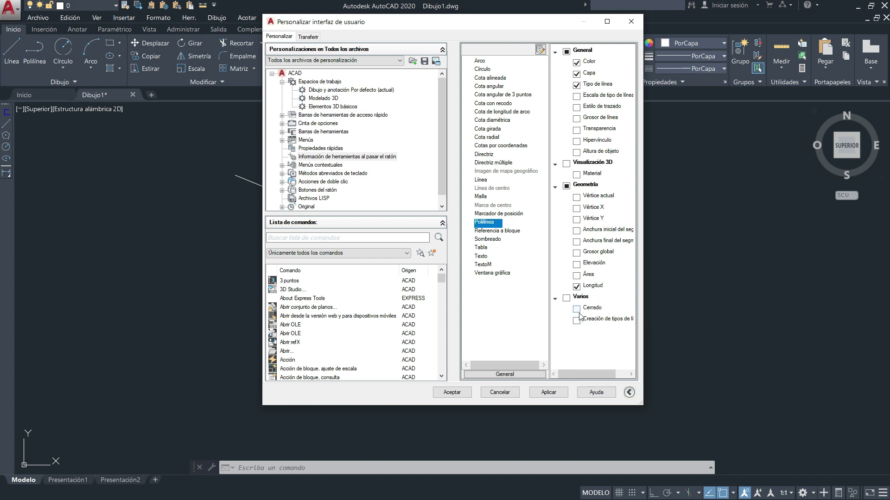
left_click(577, 264)
left_click(549, 394)
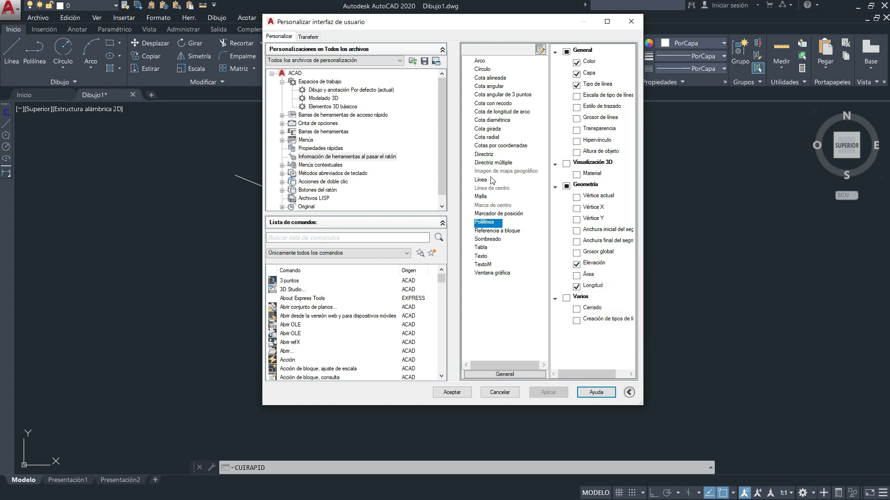
left_click(482, 181)
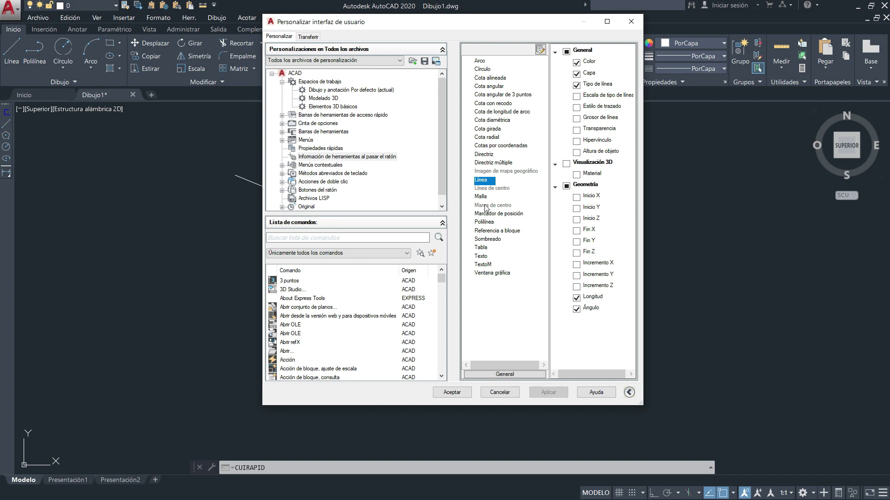
left_click(540, 50)
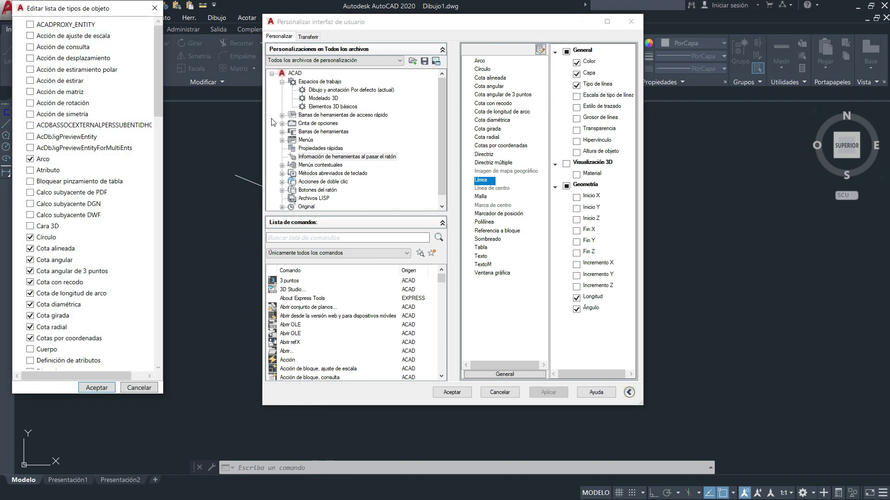
left_click_drag(156, 43, 166, 340)
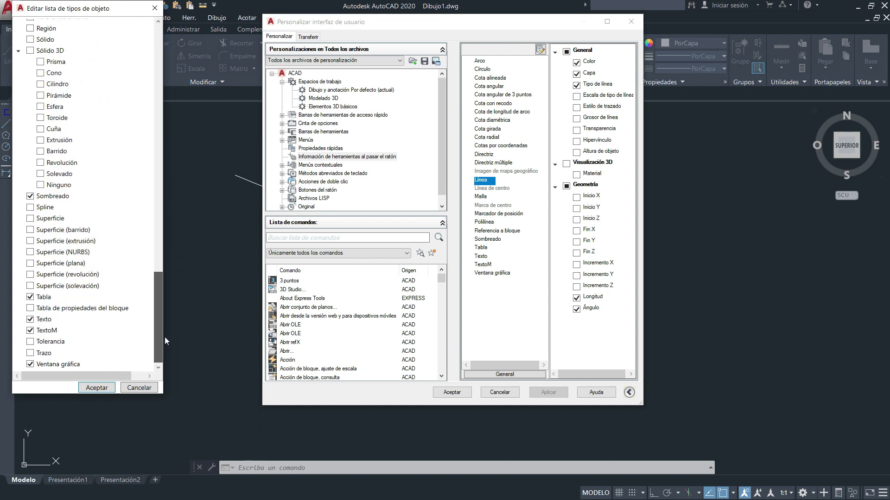
left_click_drag(163, 293, 161, 179)
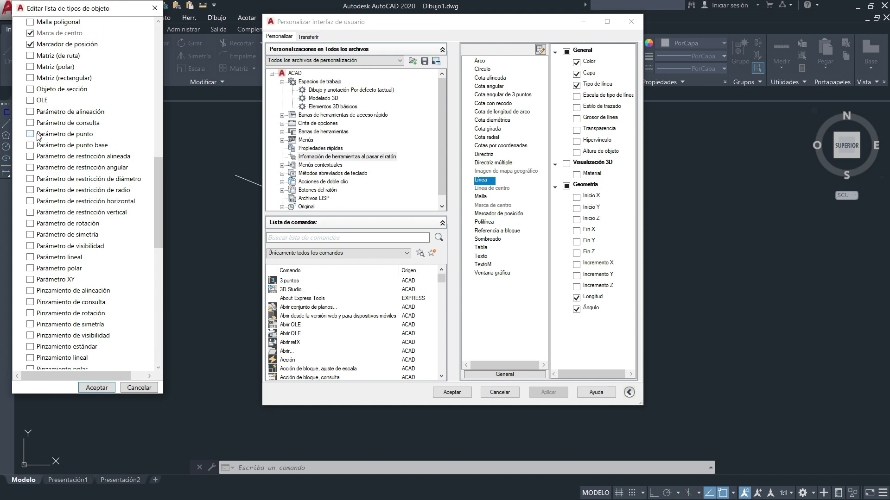
scroll(55, 297, "down", 4)
scroll(56, 297, "up", 8)
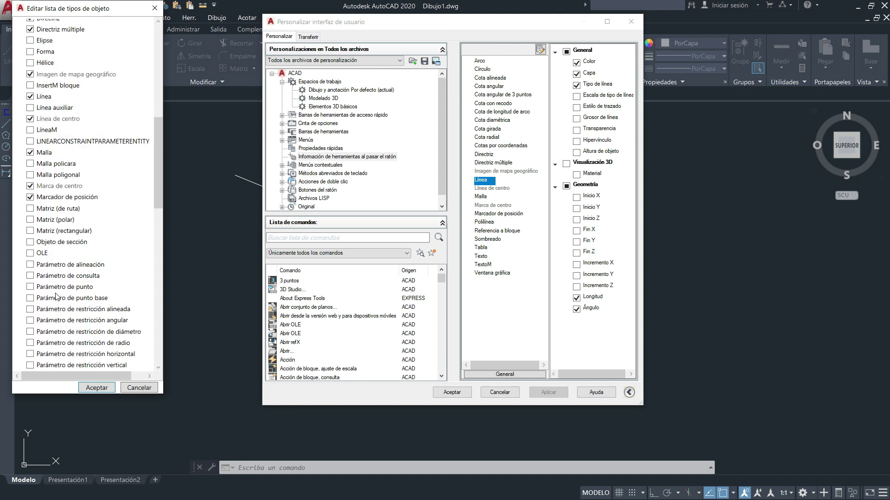
scroll(56, 296, "up", 7)
scroll(55, 297, "up", 3)
left_click(97, 389)
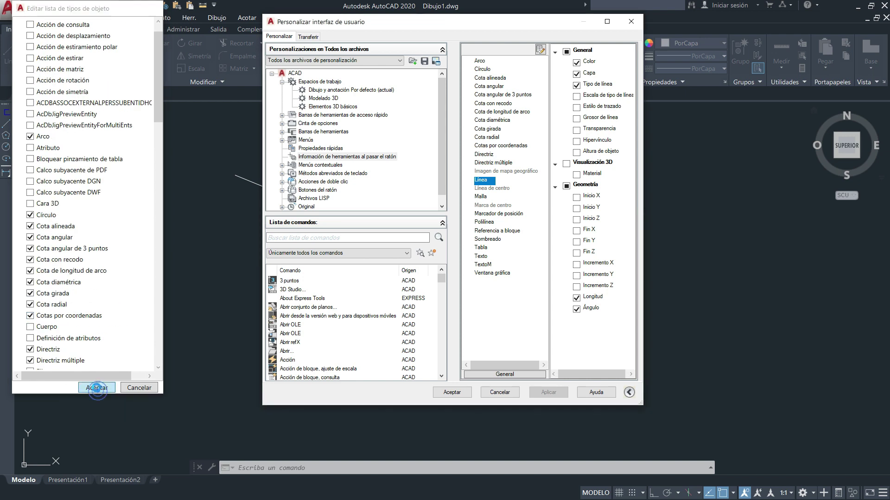
Step: Close customization and inspect the hatch and line right-click shortcut menus
left_click(458, 397)
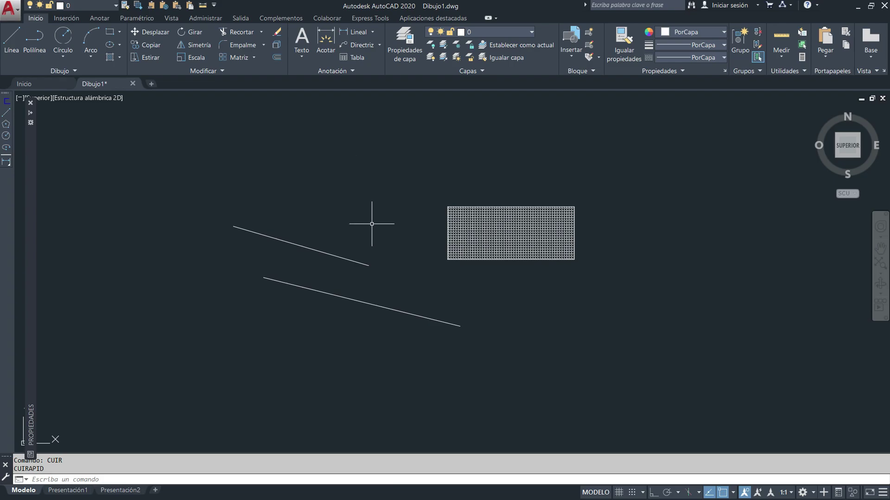
left_click(513, 224)
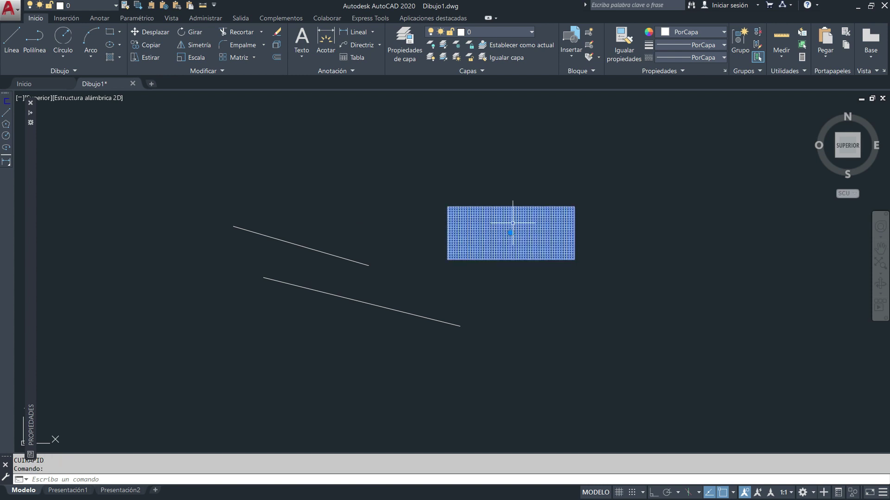
right_click(501, 227)
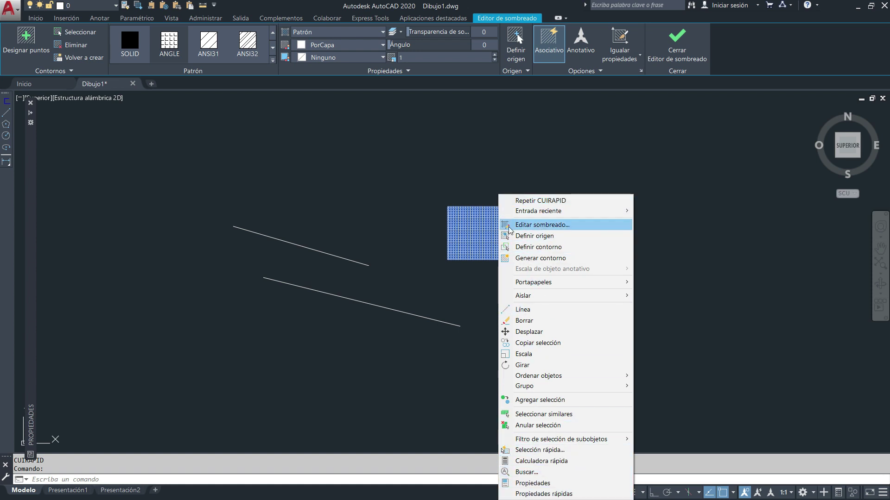
key("Escape")
key("Escape")
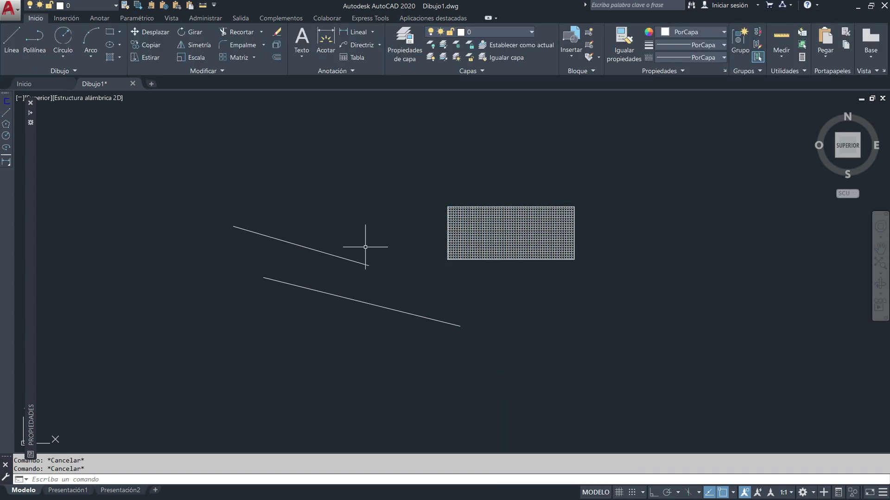
left_click(309, 249)
right_click(310, 248)
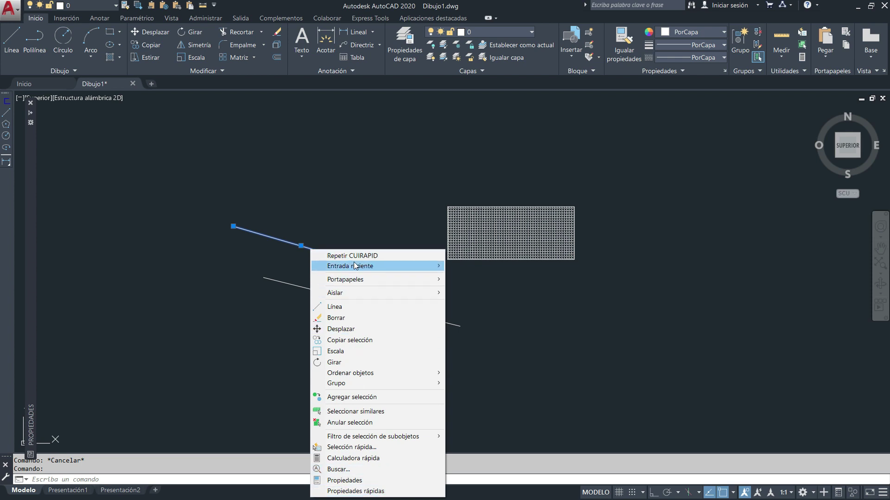
mouse_move(362, 280)
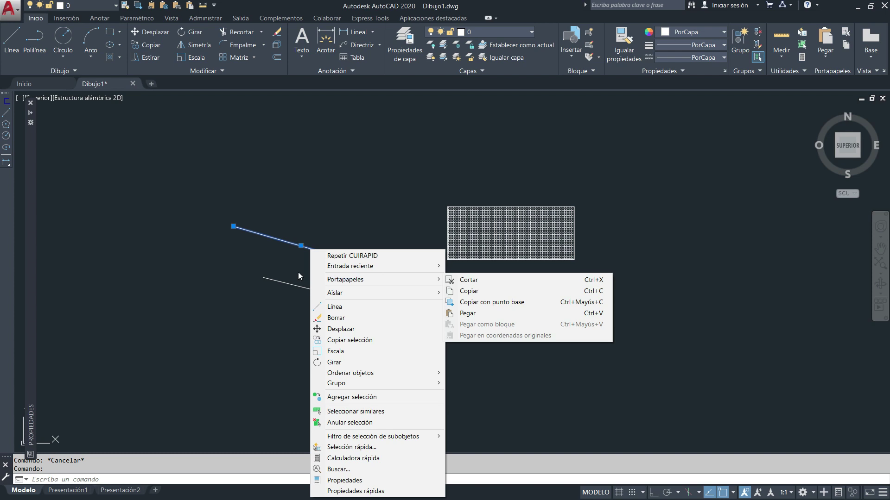
key("Escape")
Step: Inspect the polyline shortcut menu, the hatch's quick customization dialog and the hatch shortcut menu
left_click(307, 287)
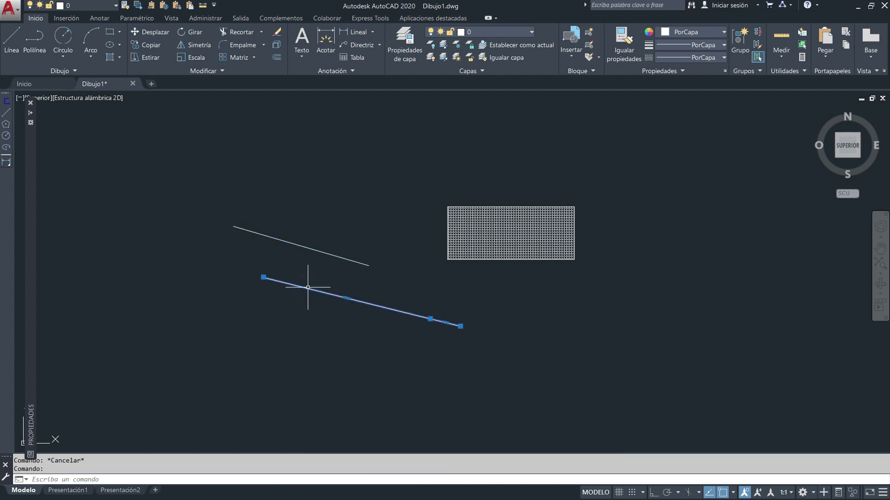
right_click(308, 287)
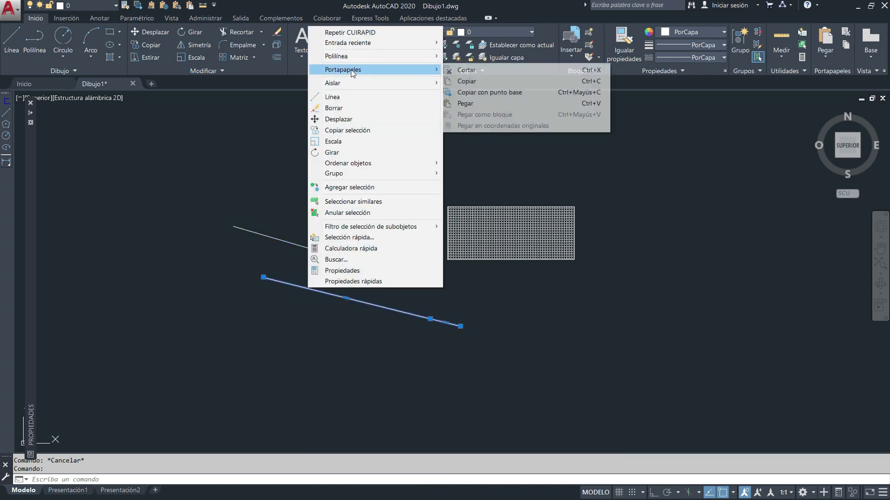
mouse_move(375, 55)
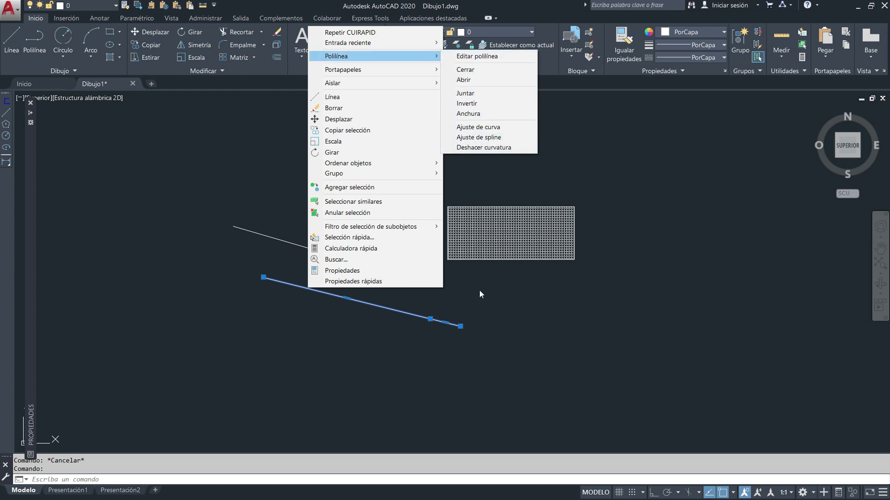
key("Escape")
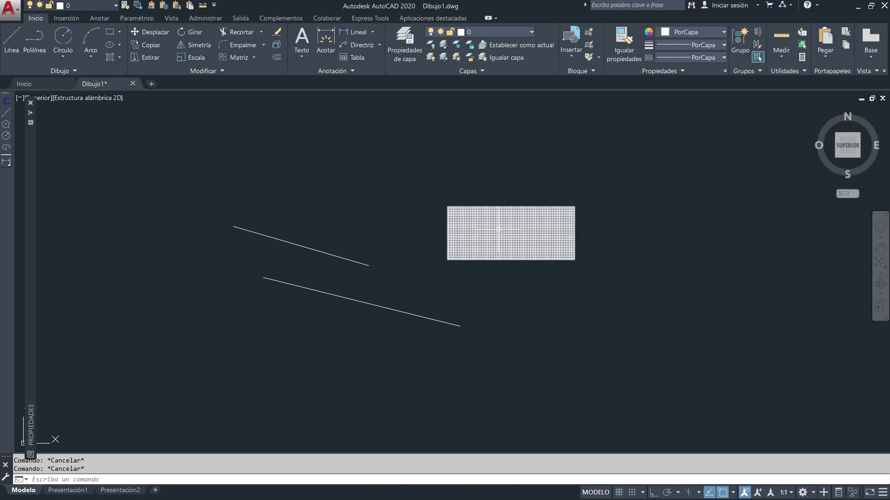
double_click(488, 231)
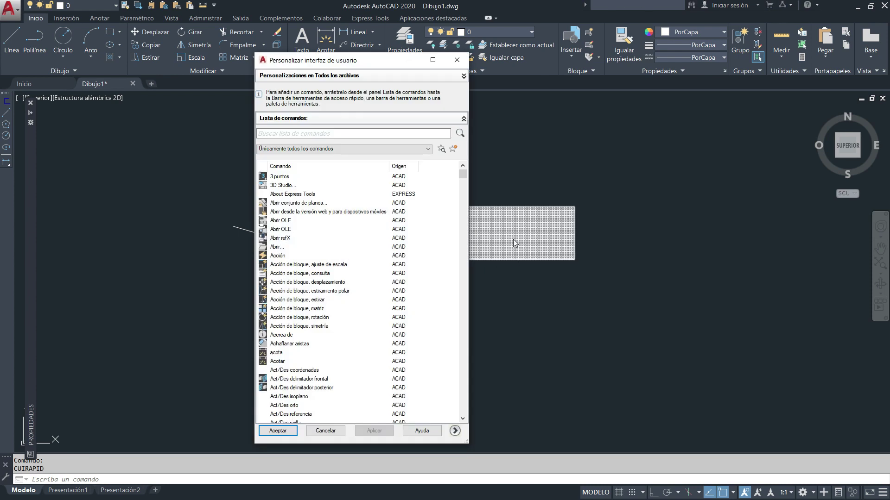
left_click(456, 59)
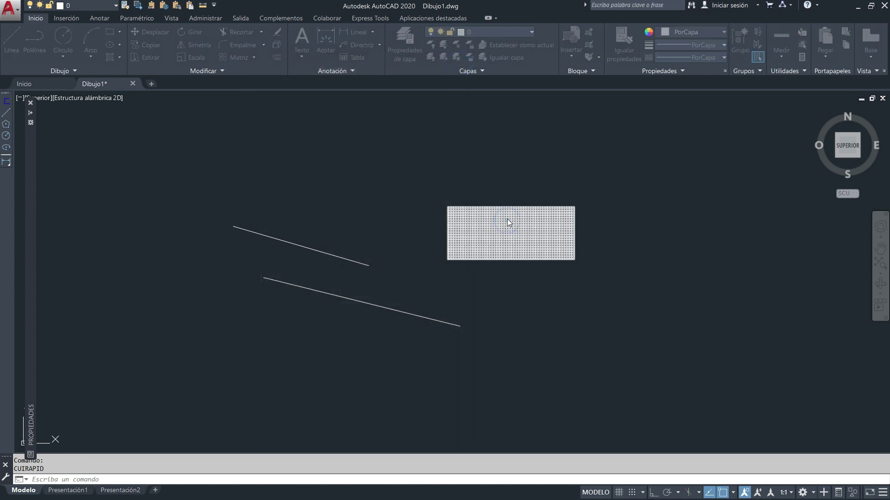
left_click(529, 232)
right_click(528, 232)
key("Escape")
Step: Exit the Hatch Editor, clear the selection, and reopen customization with CUI
double_click(496, 226)
key("Escape")
left_click(495, 226)
right_click(496, 227)
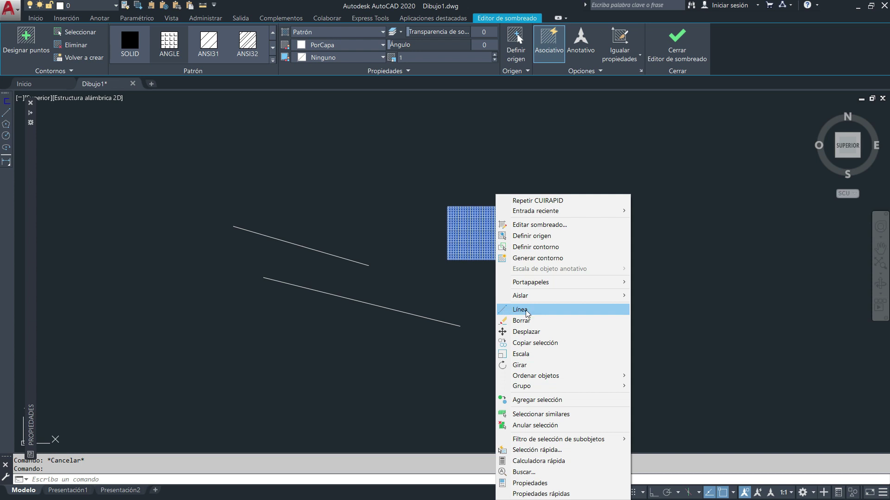
key("Escape")
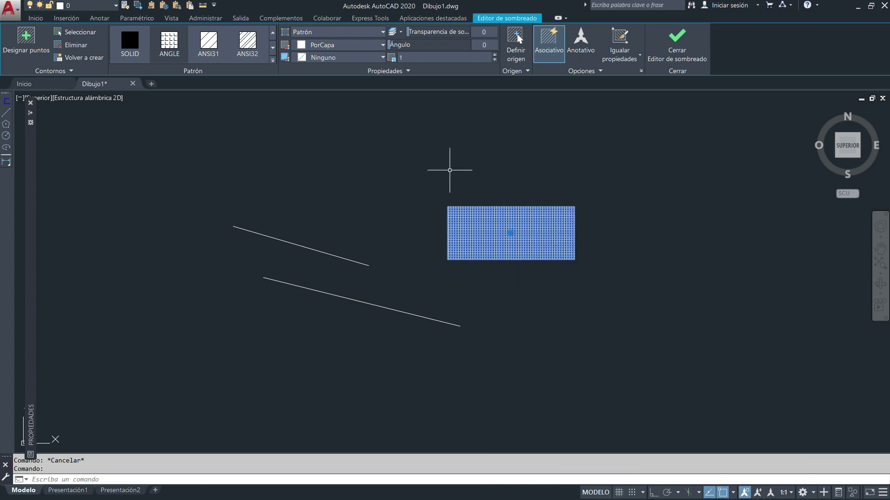
key("Escape")
type("cui")
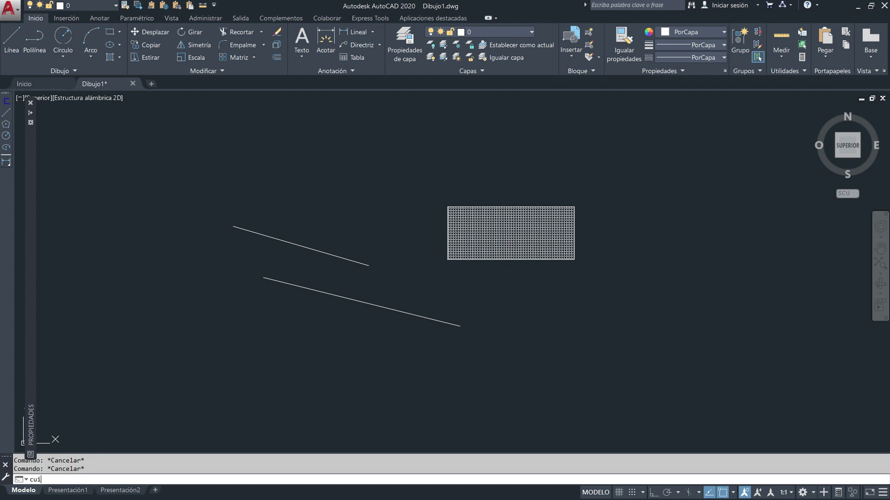
key("Return")
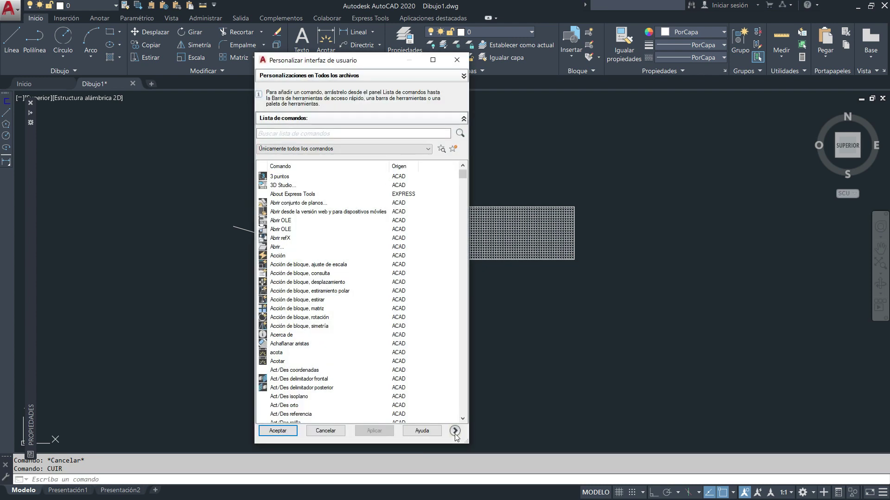
Step: Delete the Línea entry from the Menú Edición shortcut menu
left_click(454, 431)
left_click(424, 88)
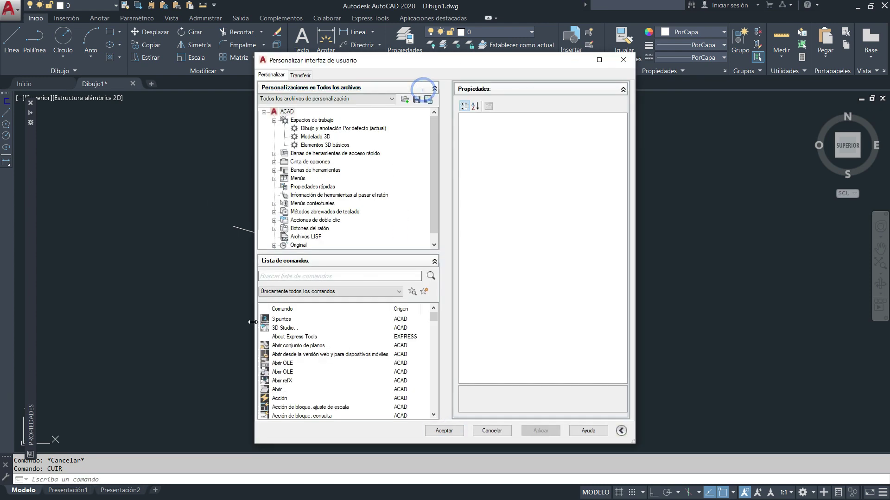
double_click(306, 205)
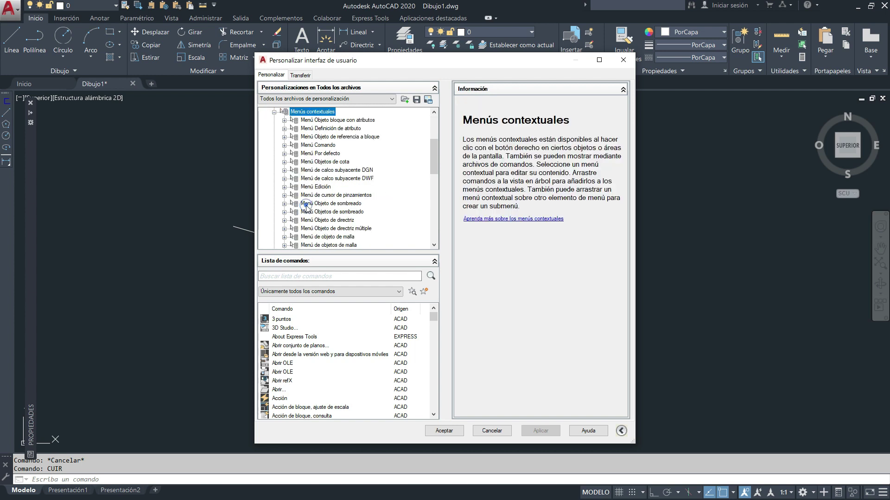
left_click(284, 187)
left_click(317, 171)
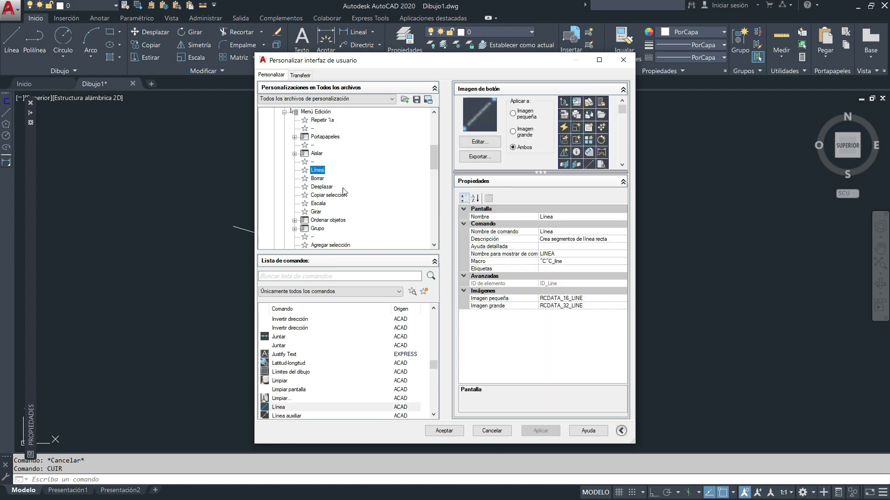
key("Delete")
scroll(370, 176, "up", 3)
left_click(284, 187)
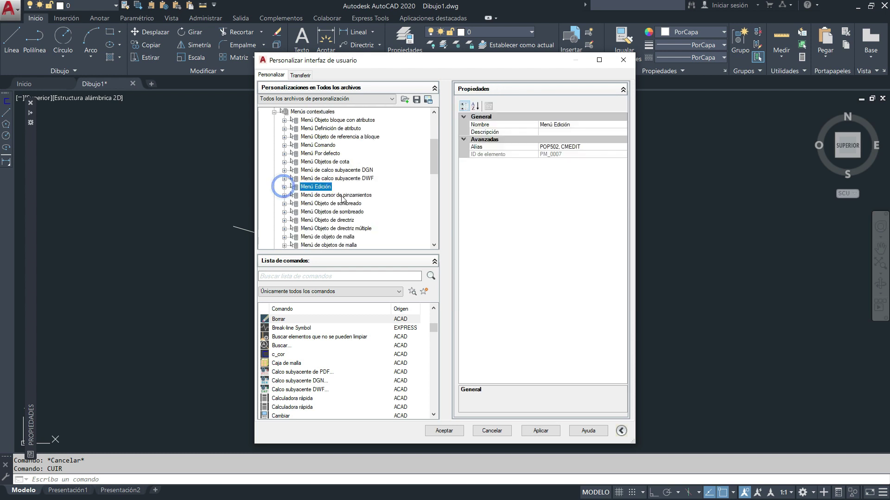
Step: Inspect the Menú Objeto POL and Menú Objeto POL 3D shortcut menus and expand the first
scroll(341, 199, "down", 2)
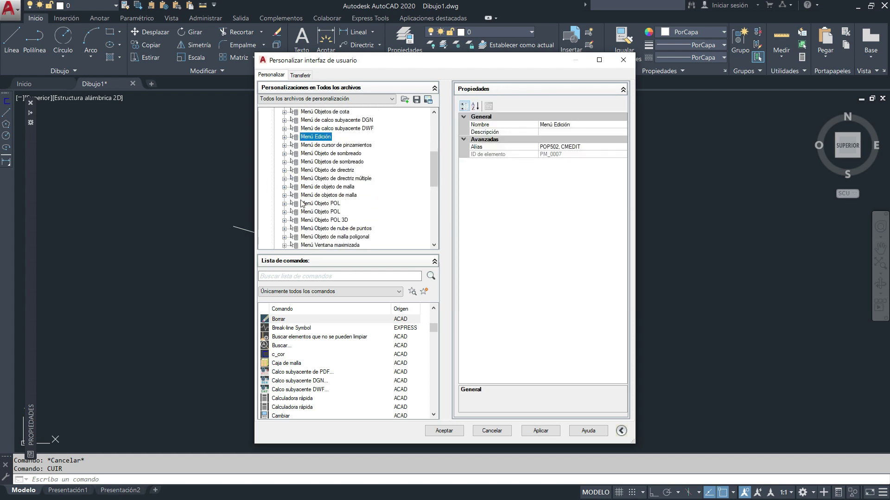
left_click(332, 204)
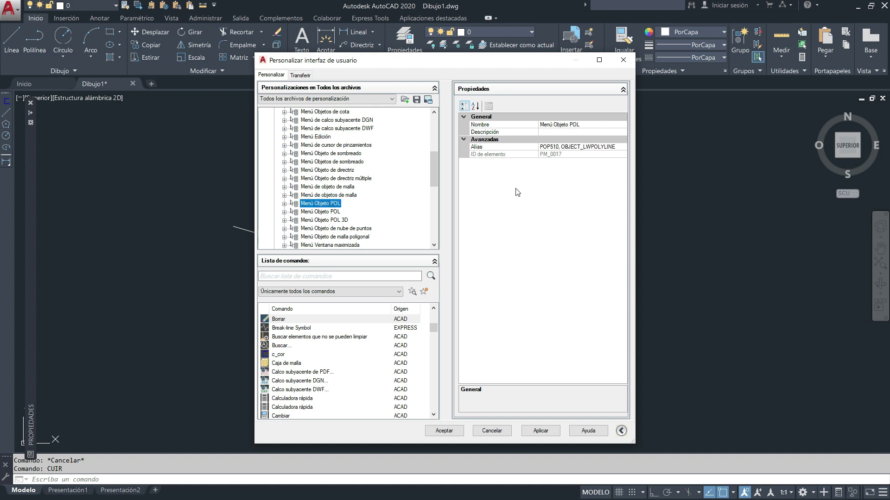
left_click(339, 213)
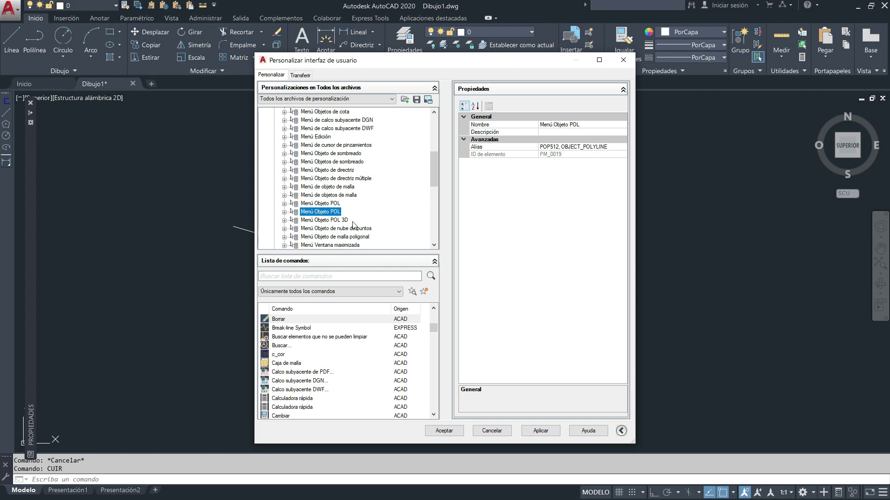
left_click(348, 221)
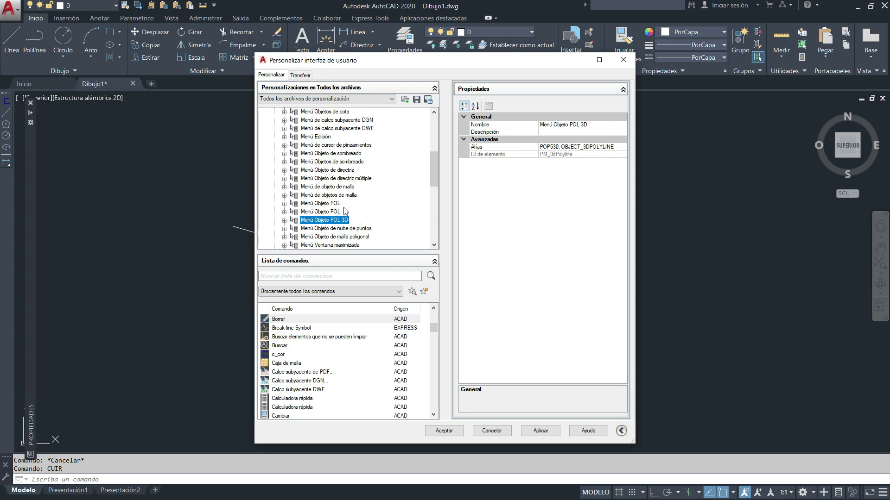
left_click(323, 205)
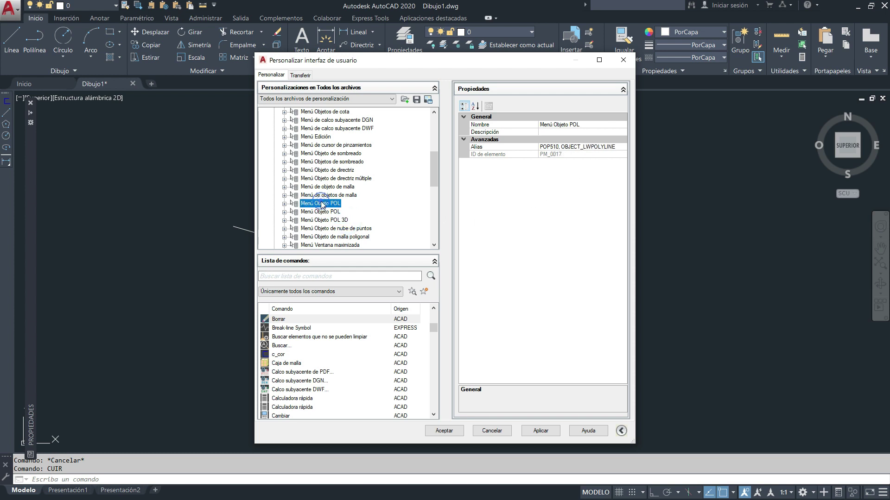
left_click(285, 204)
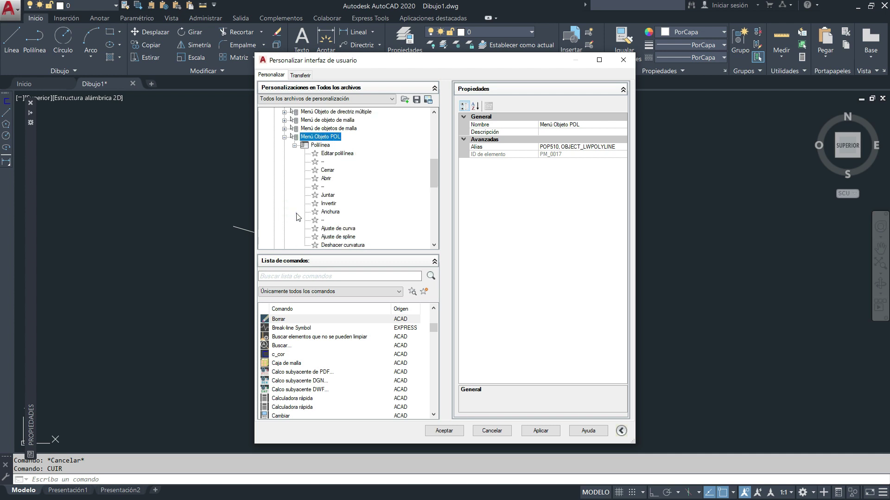
scroll(354, 170, "down", 1)
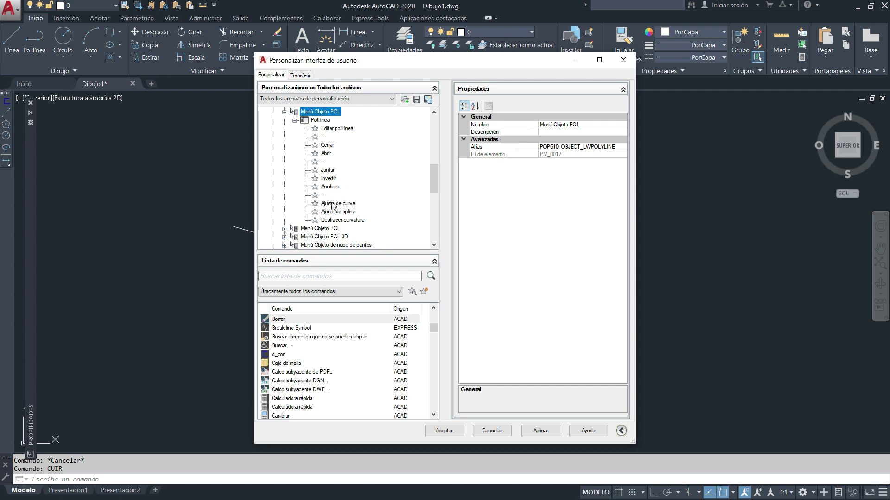
left_click(313, 276)
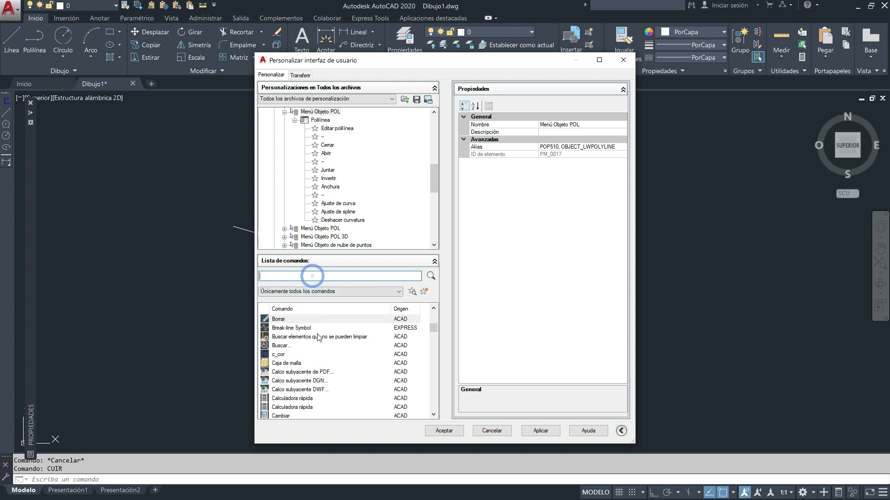
Step: Add Caja de malla and c_cor to the Polilínea shortcut menu, apply and accept
left_click_drag(284, 366, 334, 166)
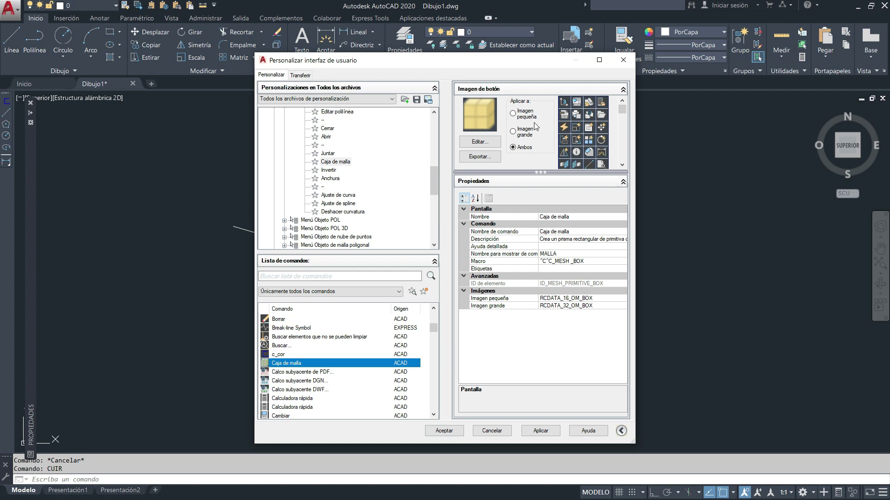
left_click(330, 164)
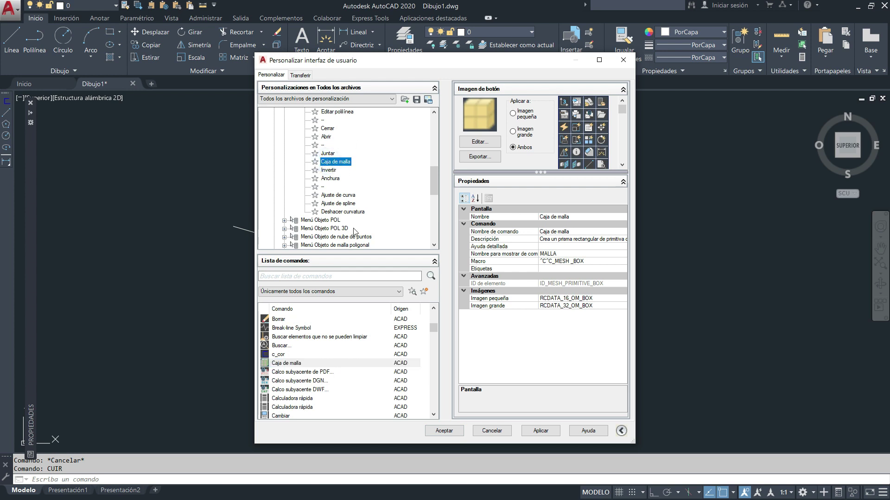
scroll(359, 234, "up", 1)
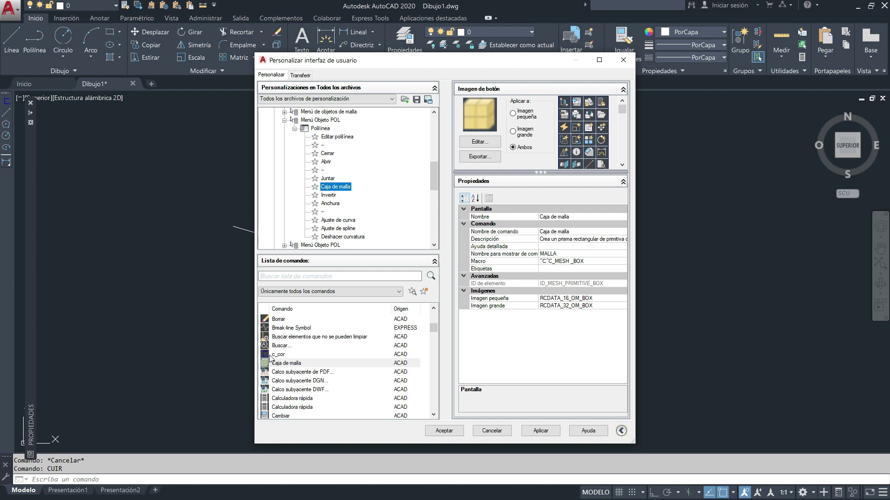
left_click_drag(278, 354, 340, 130)
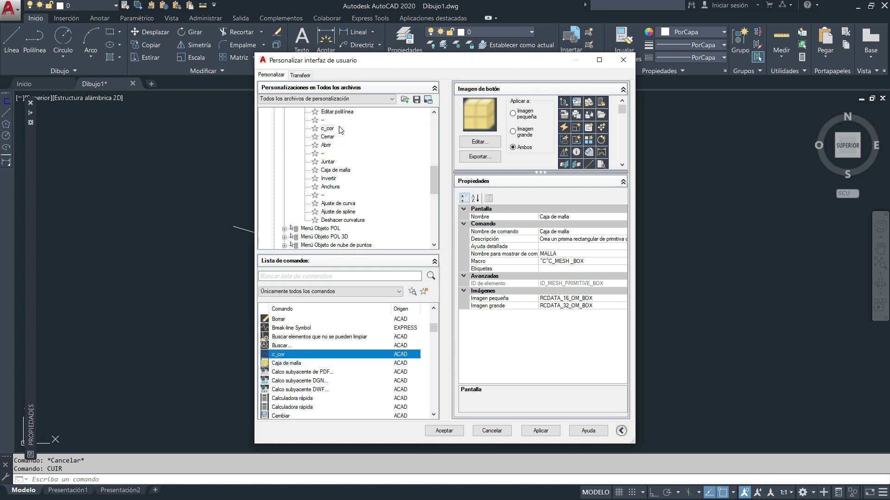
left_click(540, 431)
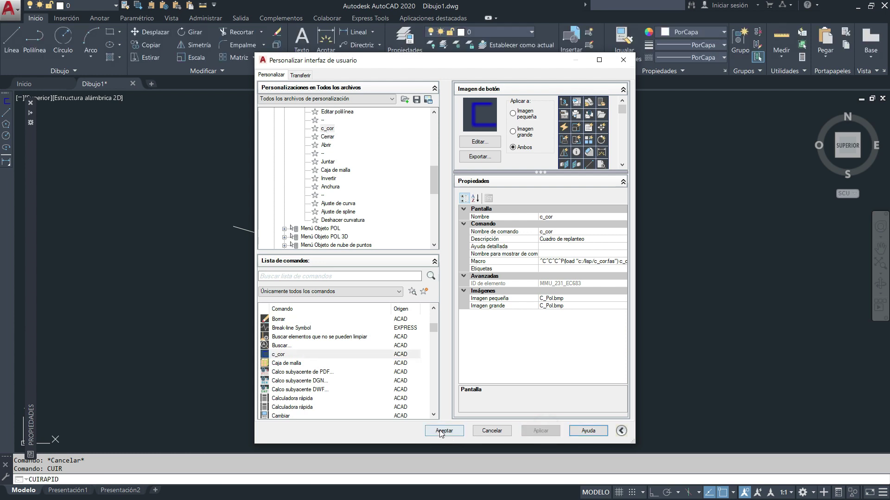
left_click(440, 429)
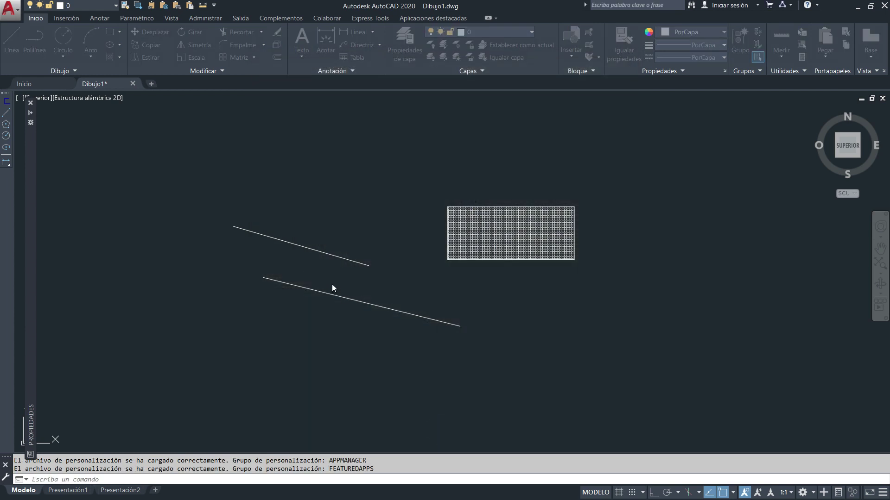
left_click(363, 271)
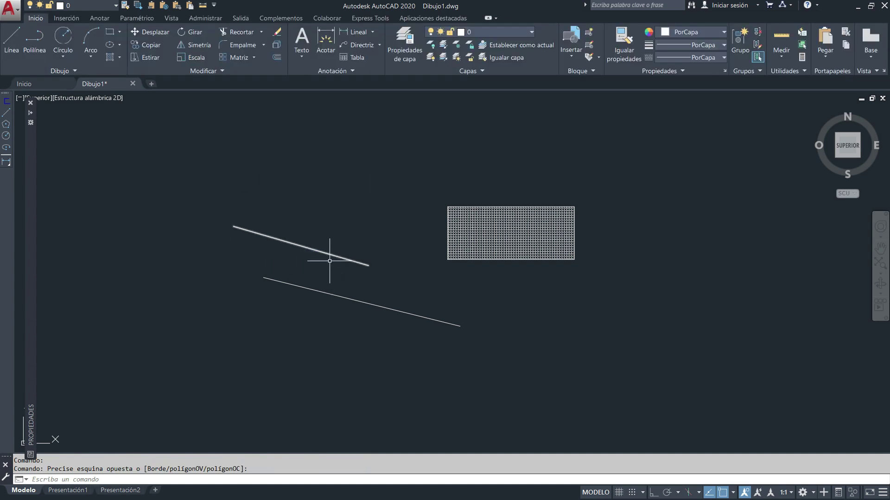
left_click(356, 301)
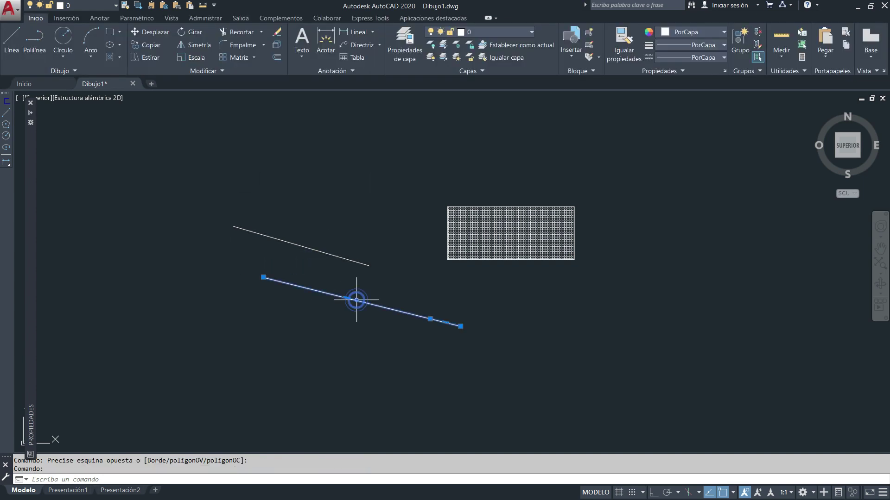
right_click(357, 300)
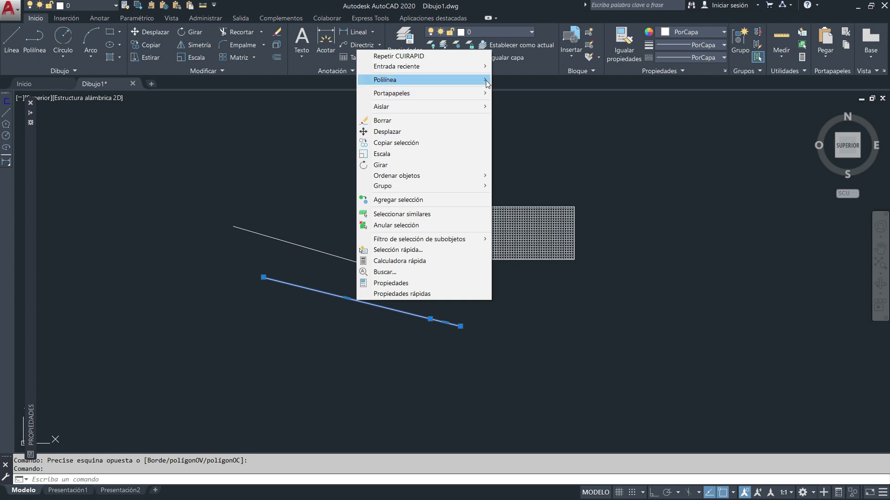
mouse_move(424, 79)
left_click(514, 92)
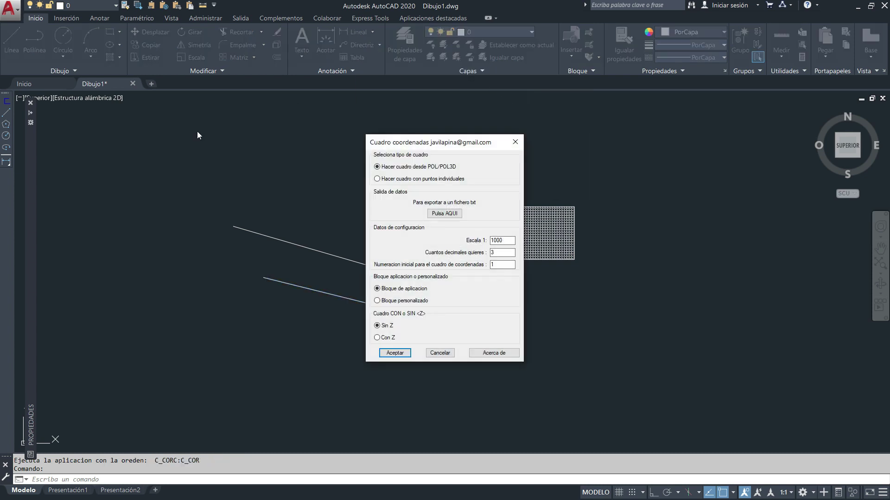
left_click(440, 353)
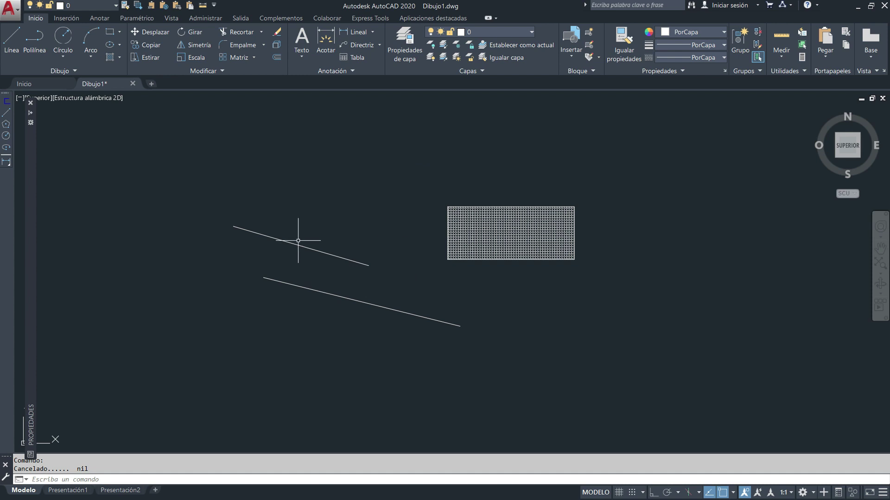
type("cui")
type("r")
Step: Show Métodos abreviados in the expanded CUI window, widening the window and Nombre column
key("Return")
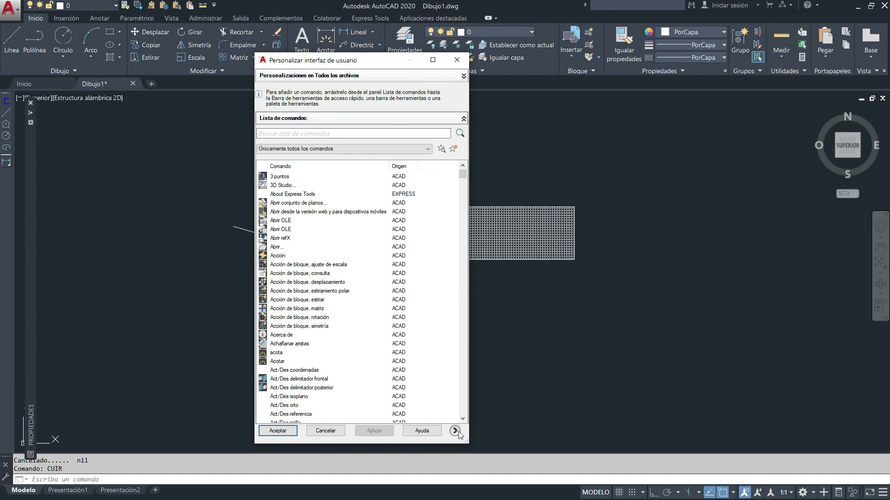
left_click(455, 431)
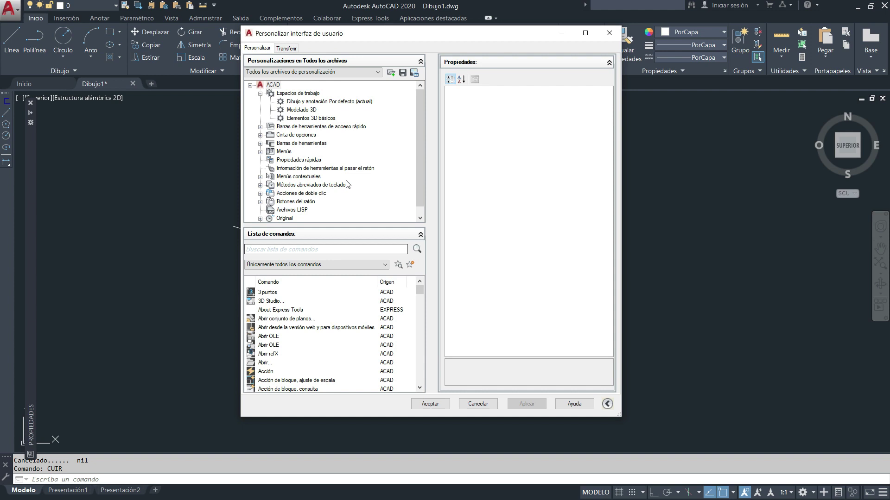
double_click(299, 185)
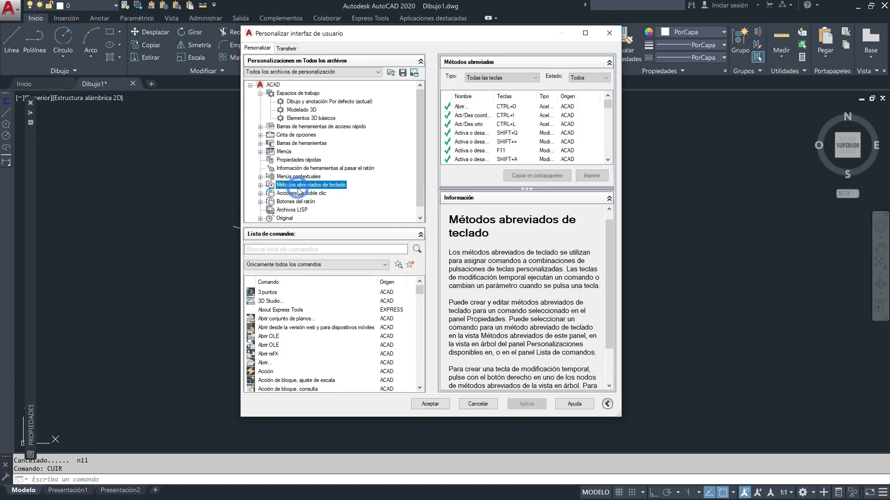
left_click(576, 199)
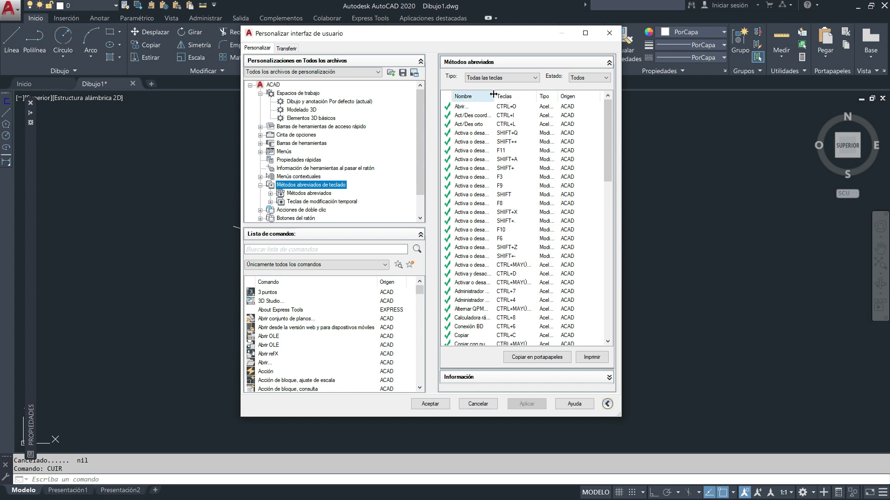
left_click_drag(494, 94, 520, 95)
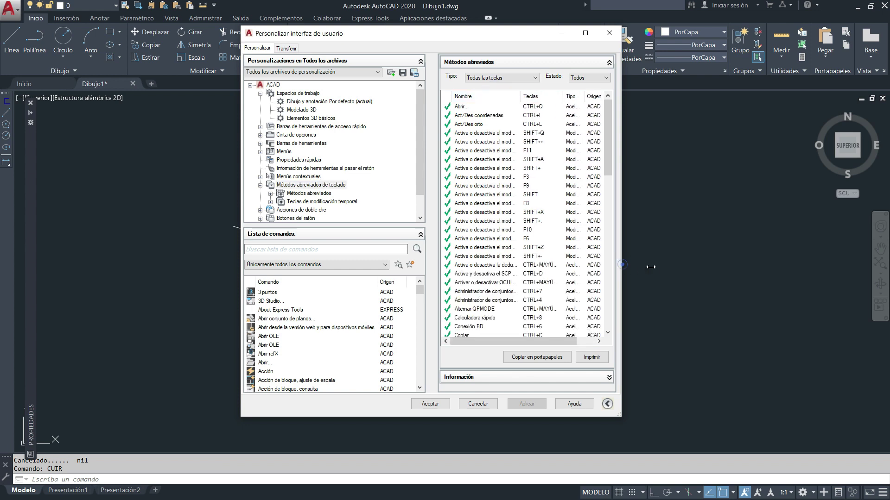
left_click_drag(621, 264, 731, 265)
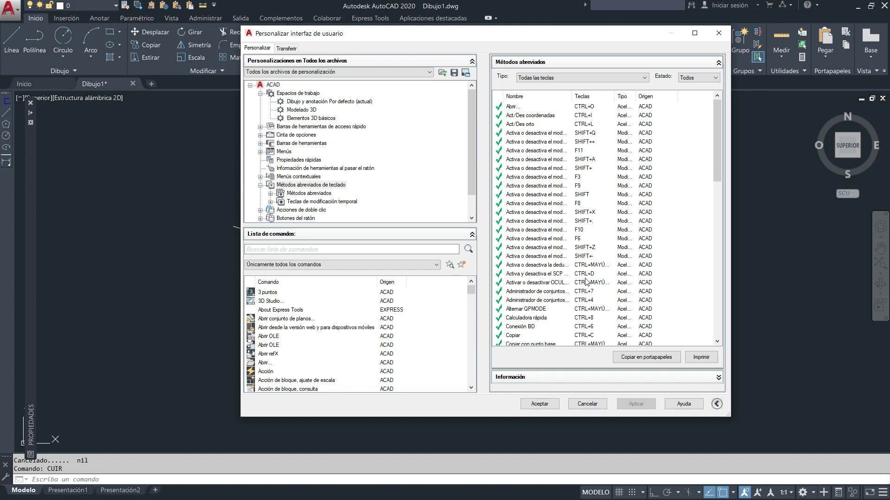
left_click_drag(573, 95, 597, 96)
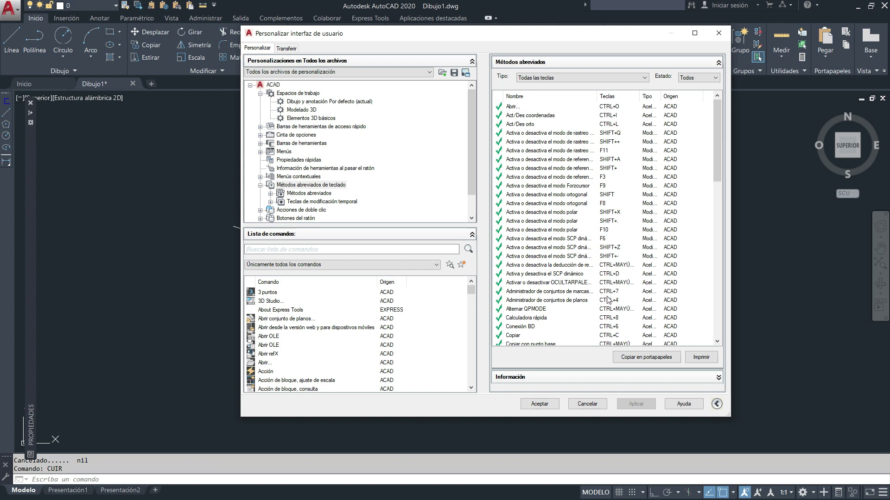
Step: Scroll through the Métodos abreviados list to read shortcuts such as CTRL+O for Abrir
scroll(608, 301, "down", 4)
scroll(629, 243, "down", 3)
scroll(629, 243, "down", 2)
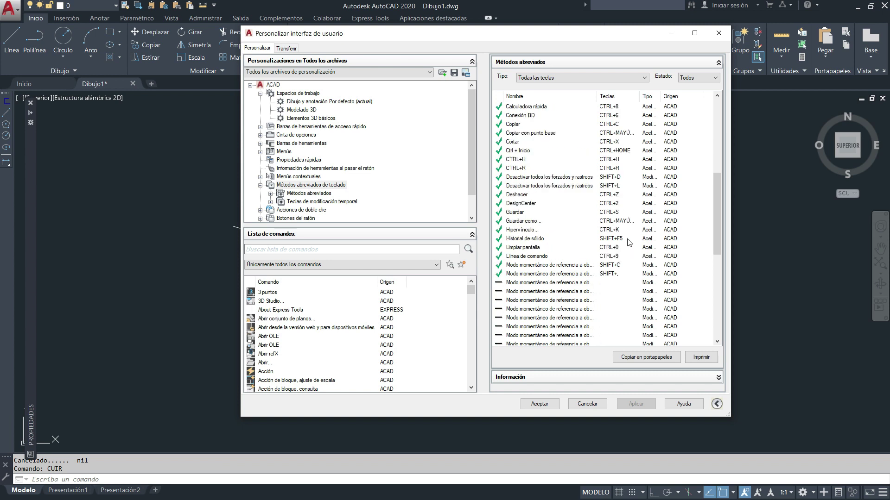
scroll(629, 243, "down", 3)
scroll(629, 242, "down", 4)
scroll(629, 243, "up", 2)
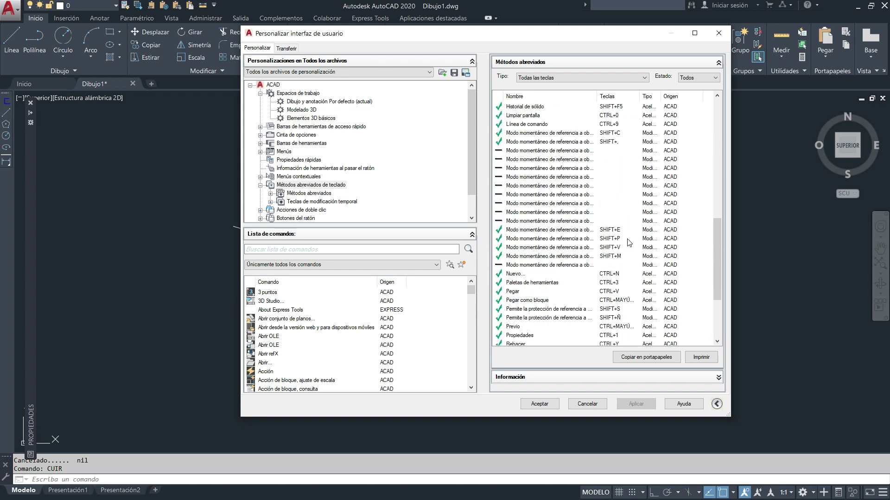
scroll(629, 243, "up", 4)
scroll(629, 243, "up", 3)
scroll(629, 243, "up", 3)
scroll(629, 243, "up", 3)
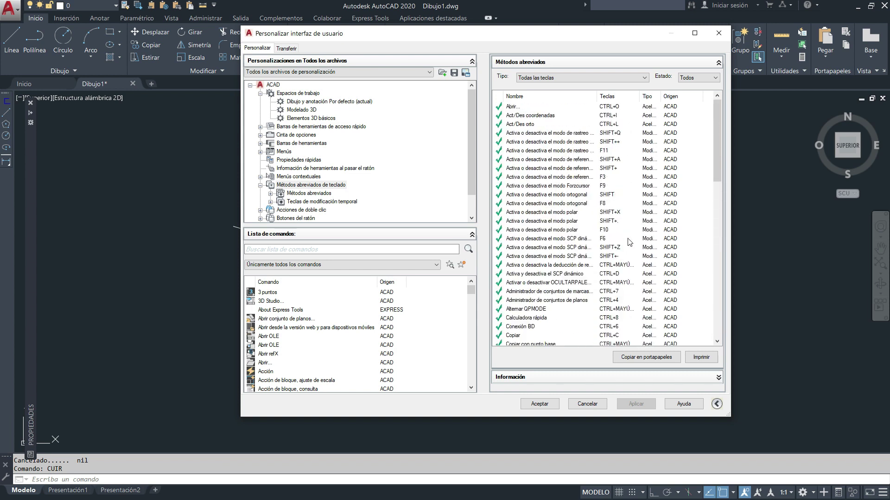
Step: Change the ortogonal mode override key from F8 to F2 under Teclas de modificación temporal
left_click(312, 195)
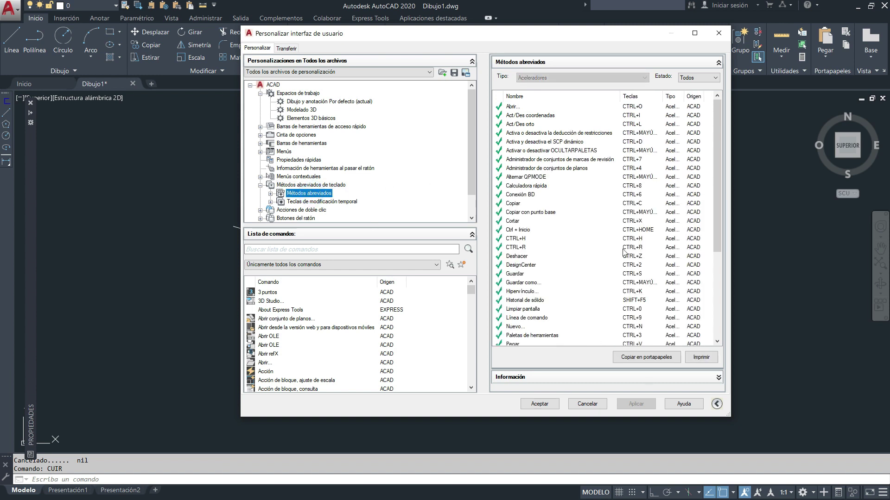
left_click(339, 202)
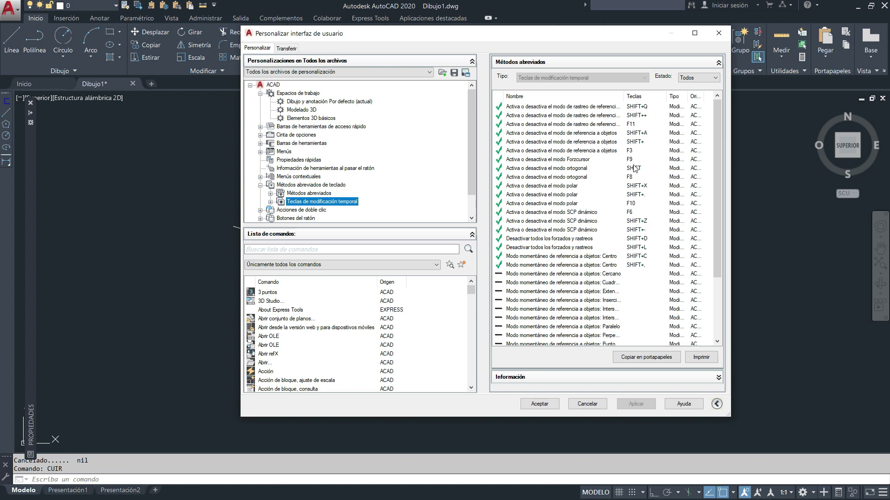
left_click(566, 180)
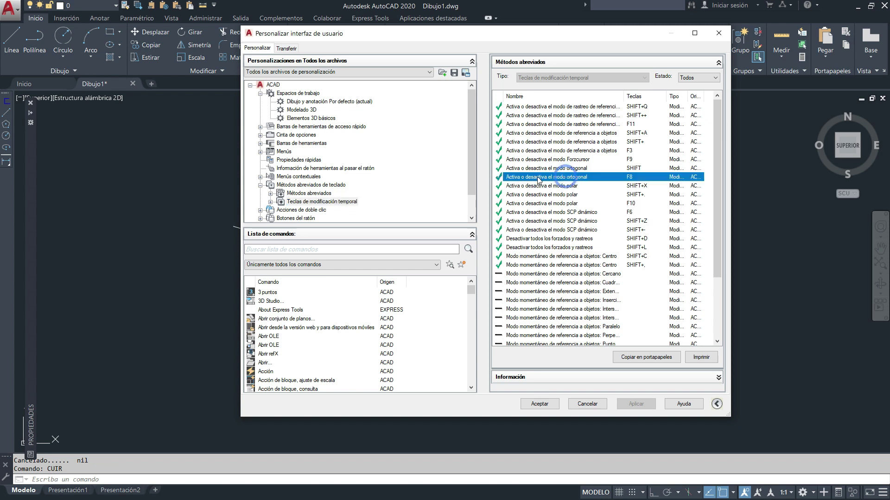
left_click(633, 178)
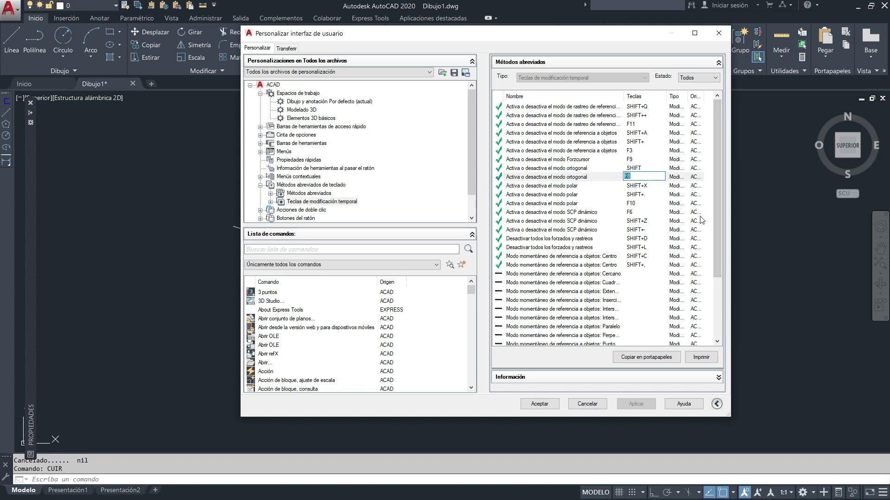
type("F2")
left_click(431, 187)
left_click(306, 192)
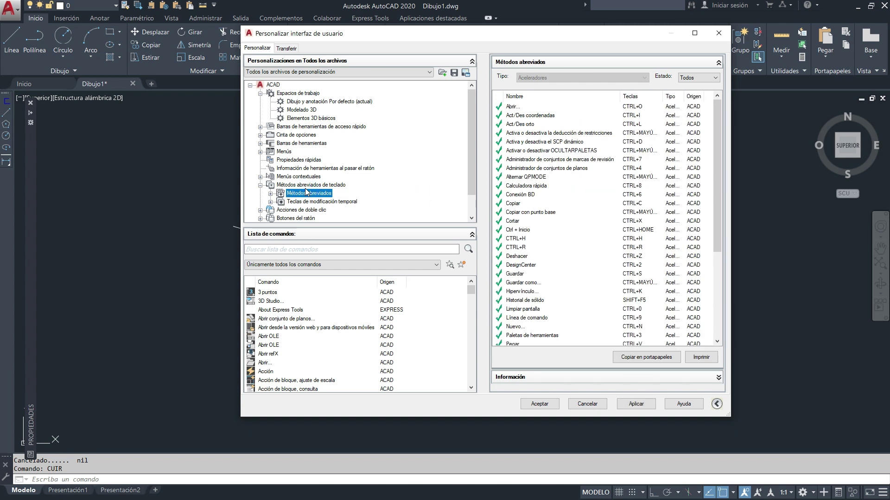
left_click(346, 203)
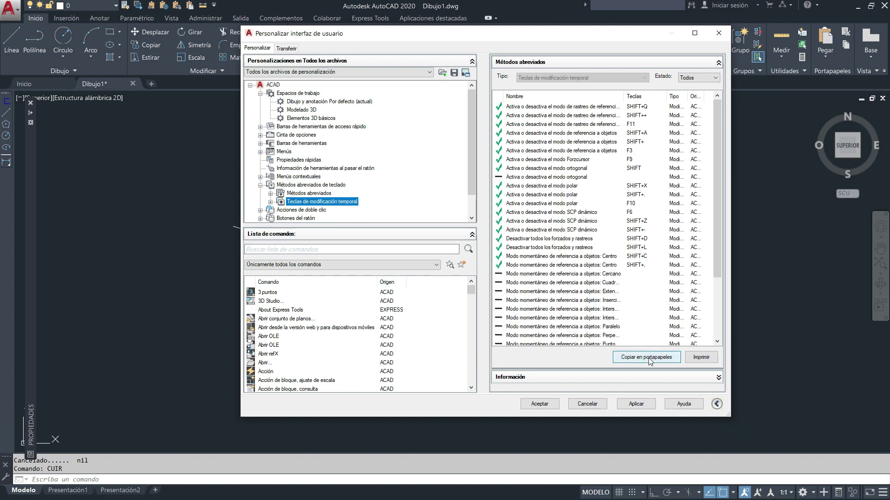
Step: Return to Métodos abreviados and browse the shortcut list, selecting Deshacer
left_click(311, 194)
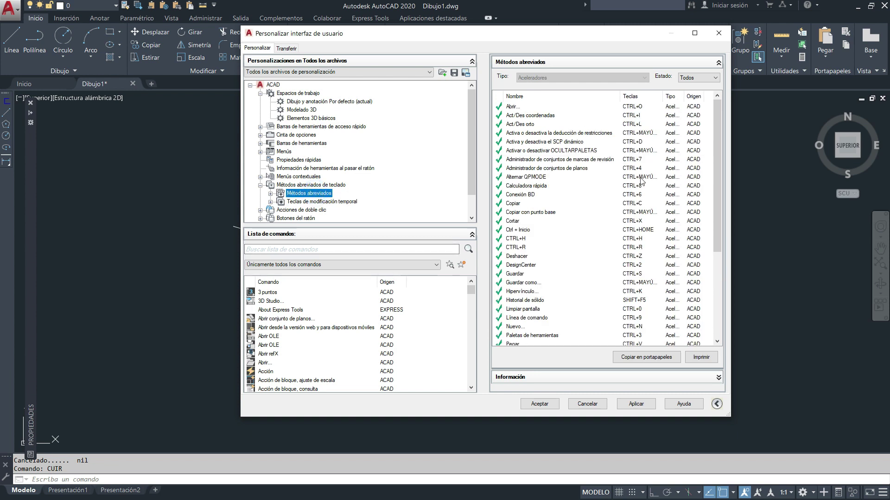
scroll(641, 181, "down", 3)
scroll(641, 181, "down", 1)
scroll(641, 180, "down", 1)
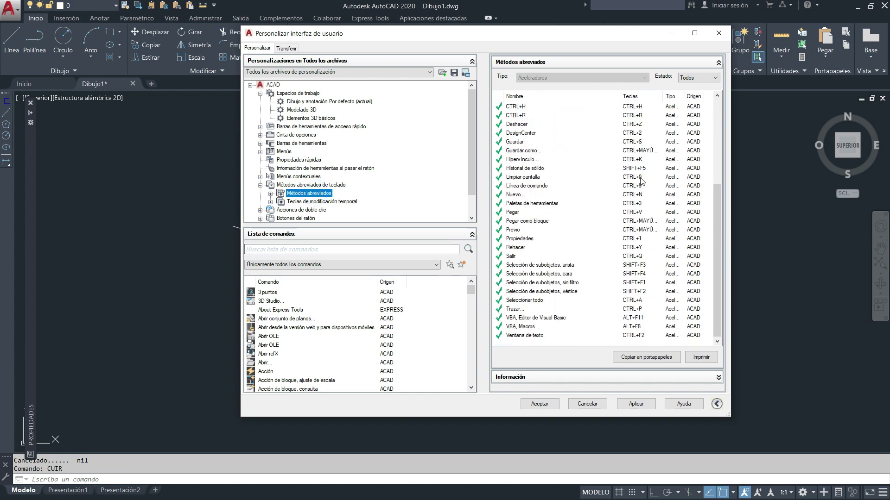
scroll(641, 340, "up", 1)
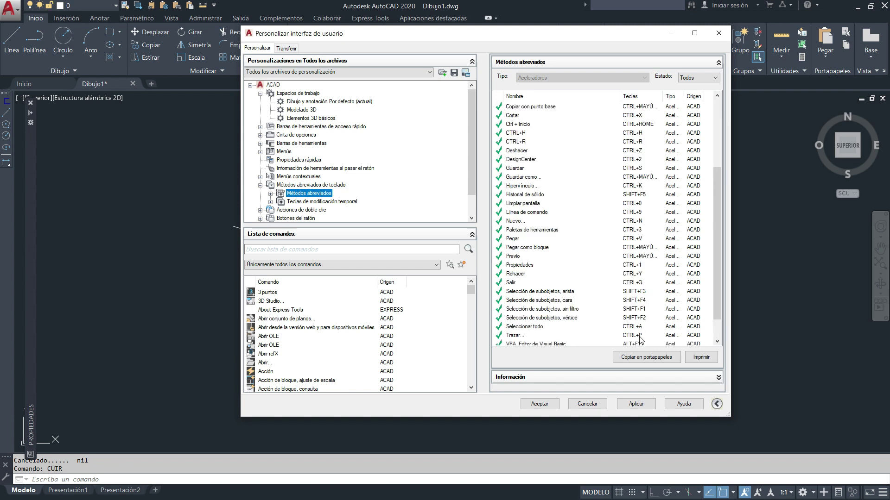
scroll(641, 340, "up", 1)
scroll(641, 340, "up", 1)
scroll(641, 339, "up", 2)
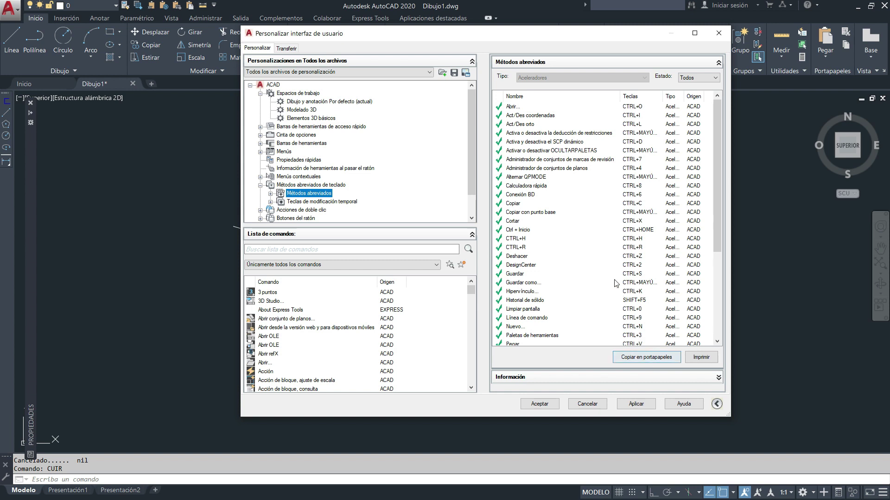
left_click(515, 258)
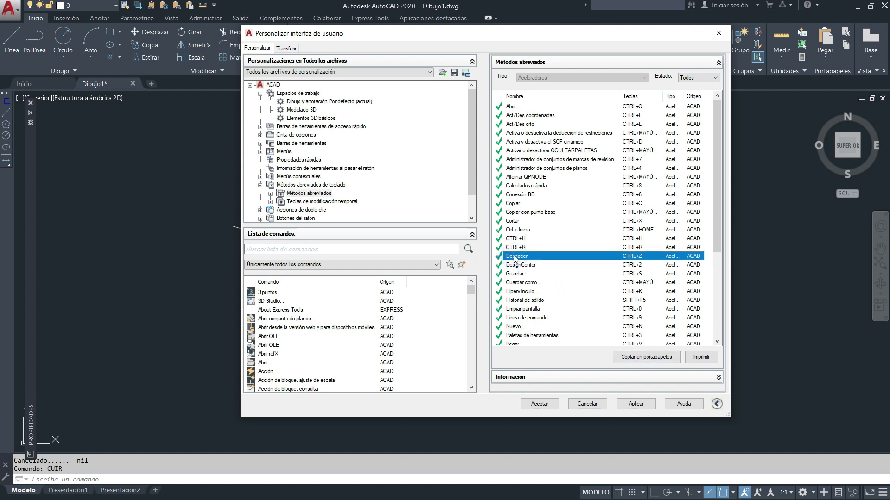
Step: Change Guardar's shortcut from CTRL+S to CTRL+G, then apply and accept
left_click(519, 276)
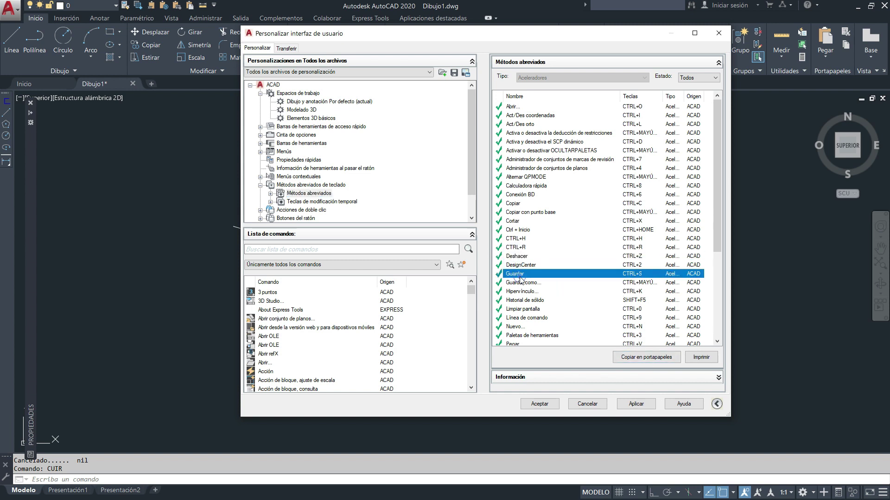
left_click(633, 274)
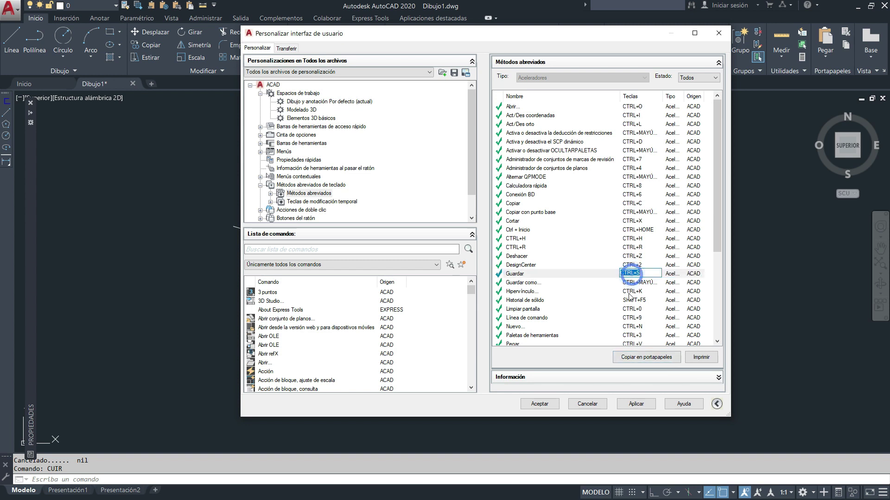
key("BackSpace")
key("ctrl+g")
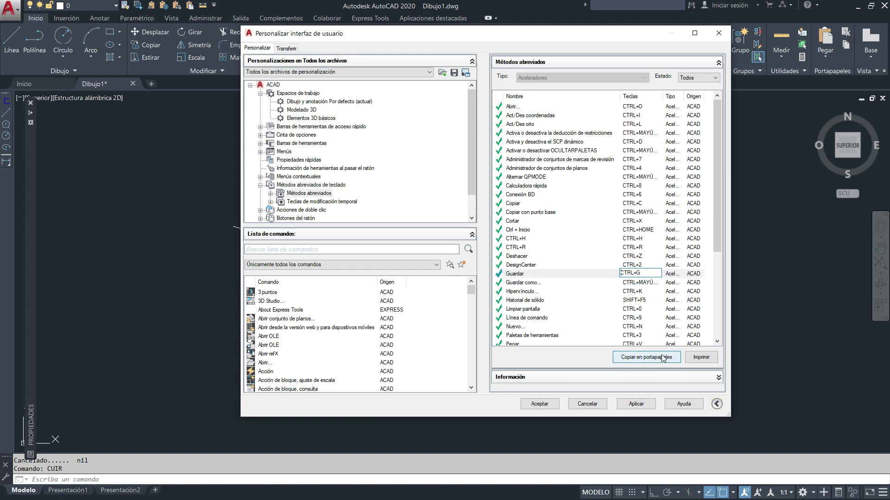
left_click(636, 404)
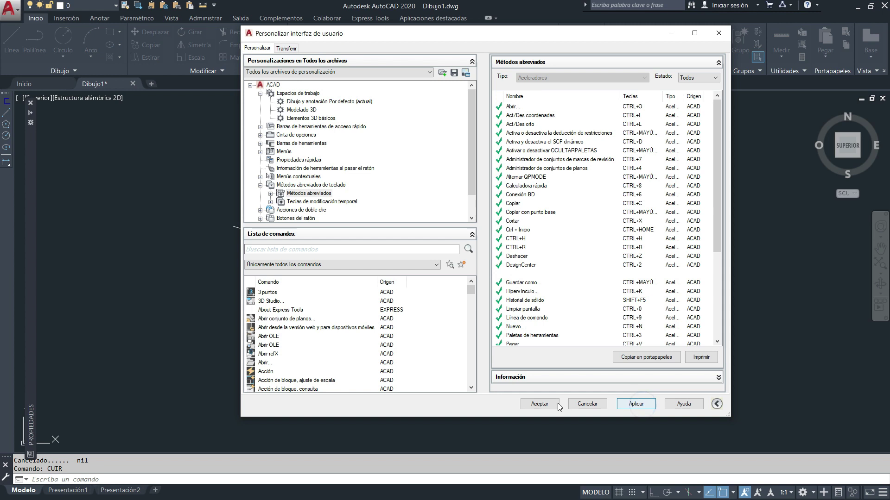
left_click(540, 404)
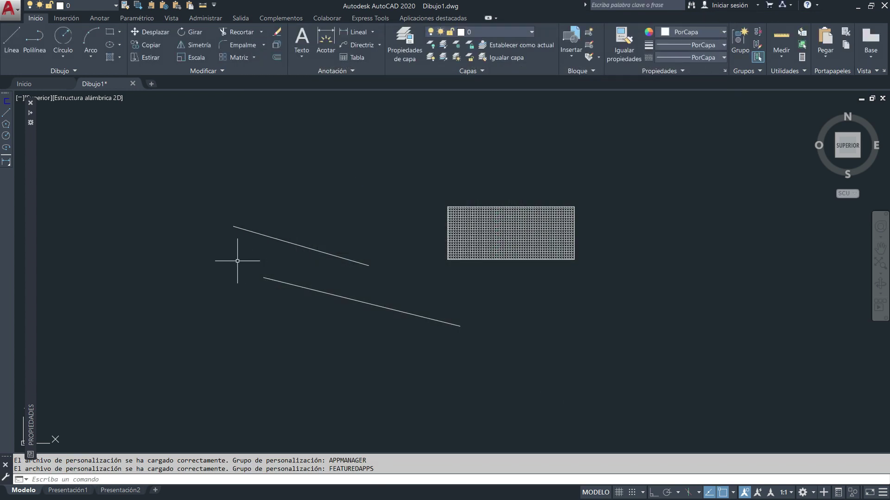
Step: Test the CTRL+G save shortcut, cancel Guardar dibujo como, and reopen customization with CUIR
key("ctrl+g")
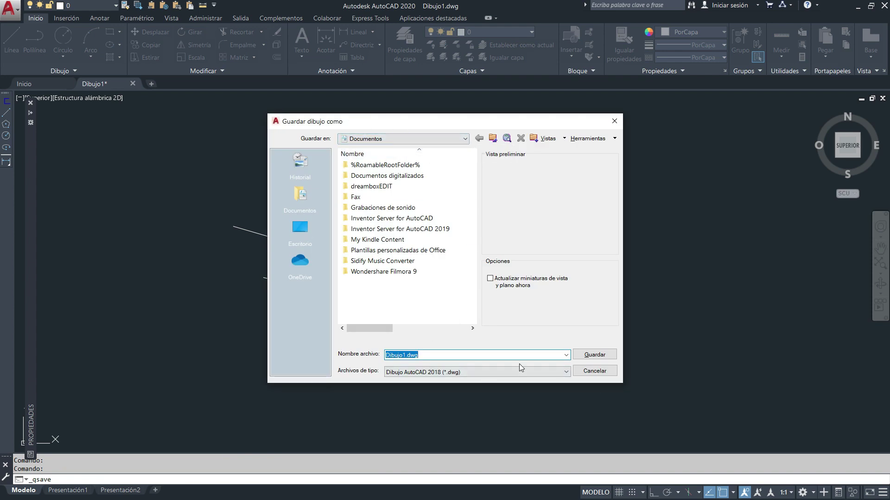
key("Escape")
key("Escape")
left_click(384, 206)
key("Escape")
type("cuir")
key("Return")
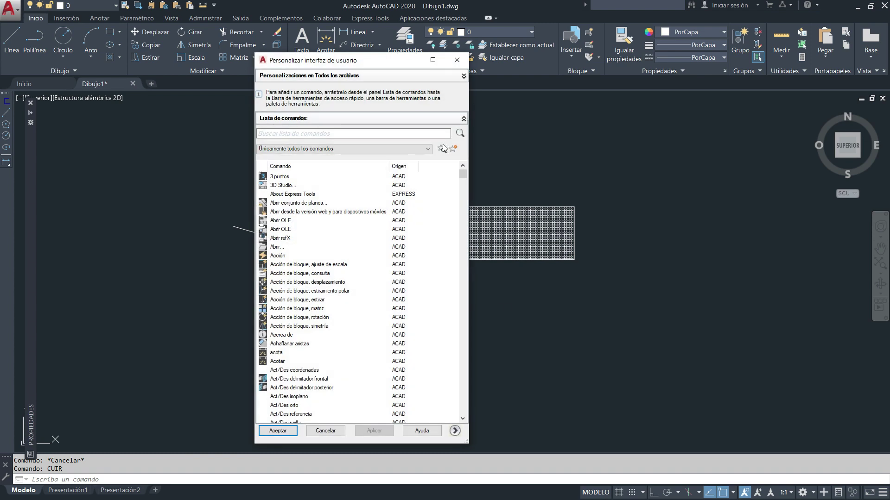
Step: Expand the CUI window, select Botones del ratón, and expand Acciones de doble clic
left_click(454, 431)
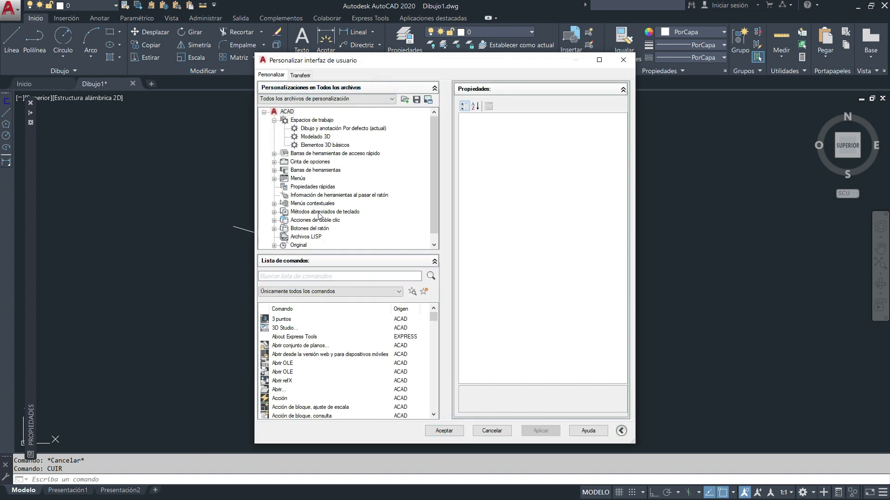
left_click(336, 212)
left_click(310, 228)
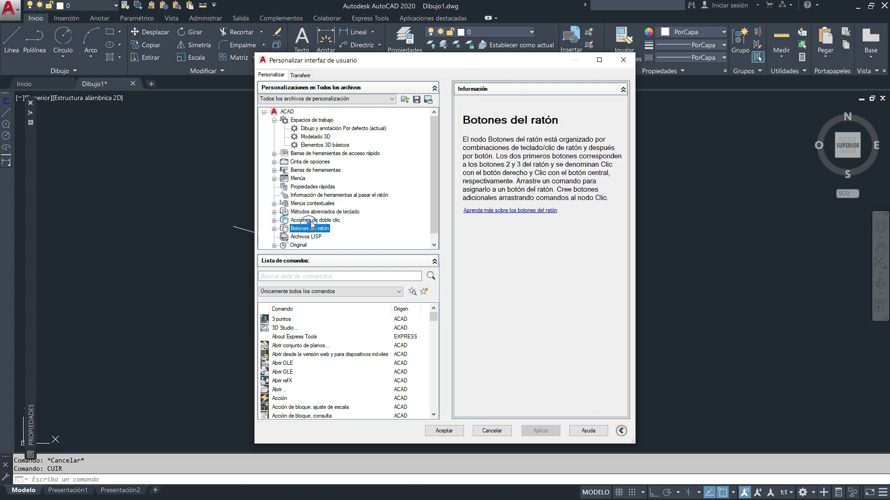
left_click_drag(366, 64, 366, 53)
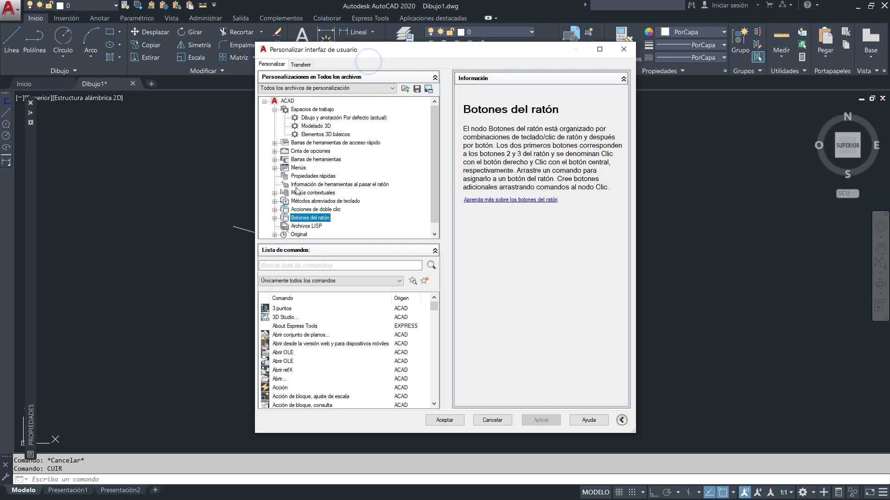
double_click(298, 211)
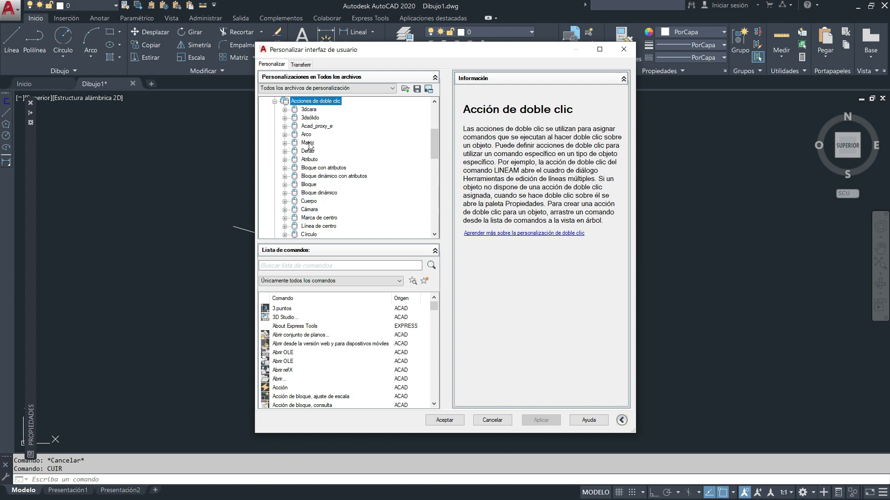
Step: Confirm Línea's double-click action is Propiedades rápidas, then close the customization dialog
scroll(320, 217, "down", 2)
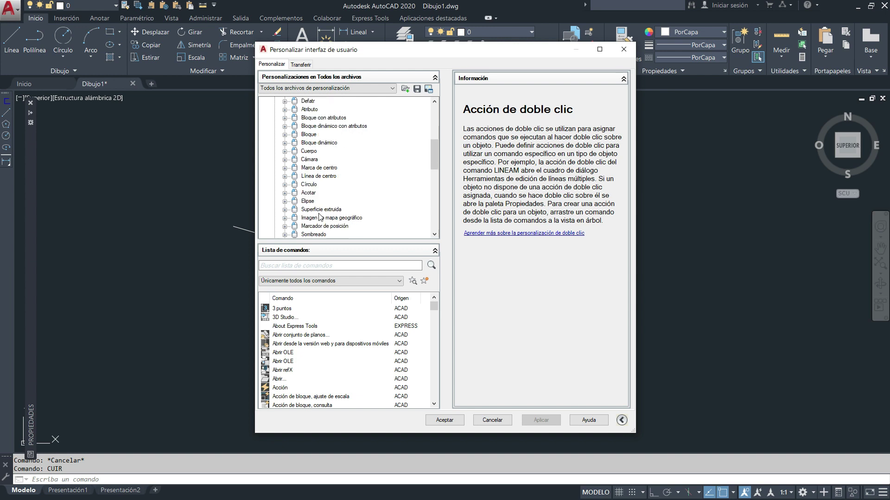
scroll(319, 213, "down", 3)
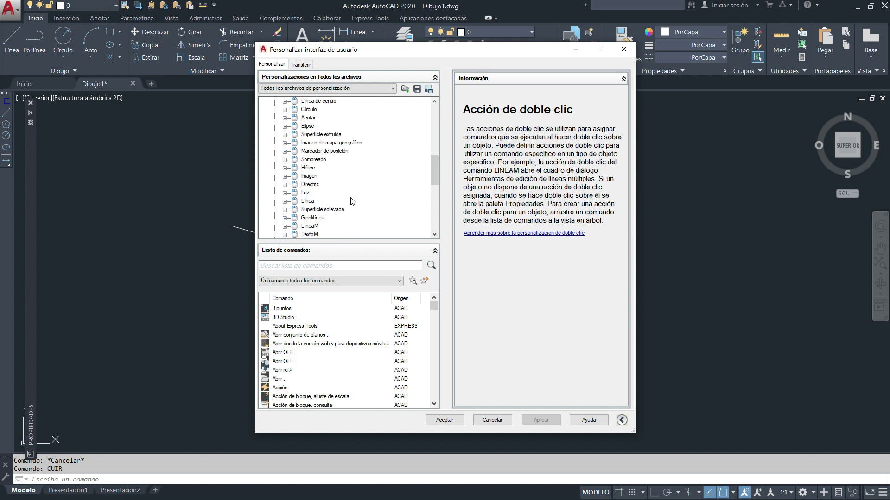
scroll(323, 189, "down", 2)
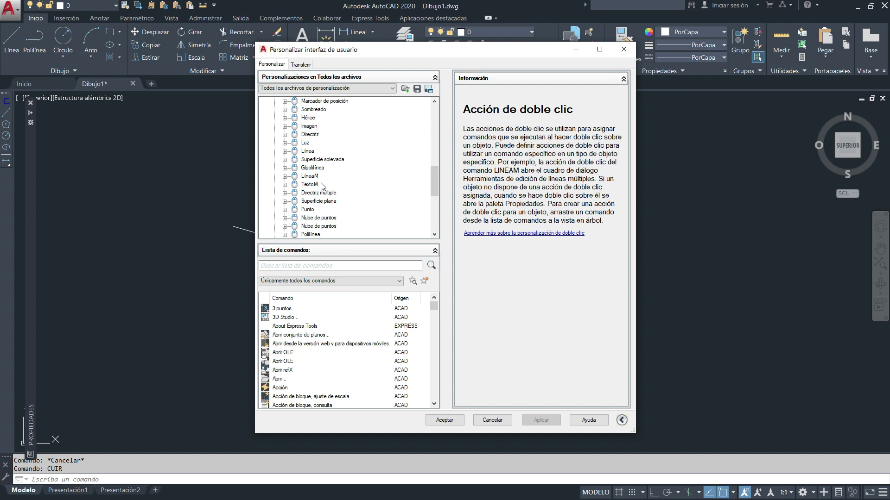
double_click(308, 153)
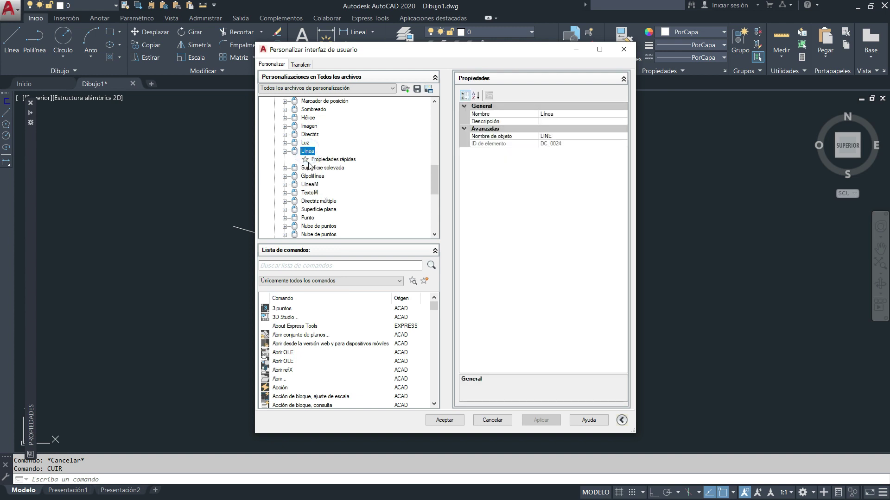
left_click(341, 162)
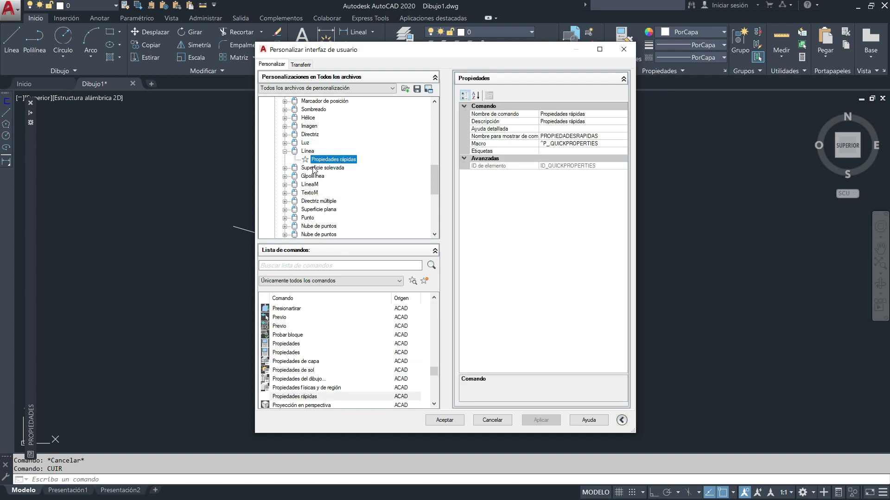
left_click(187, 179)
left_click(292, 196)
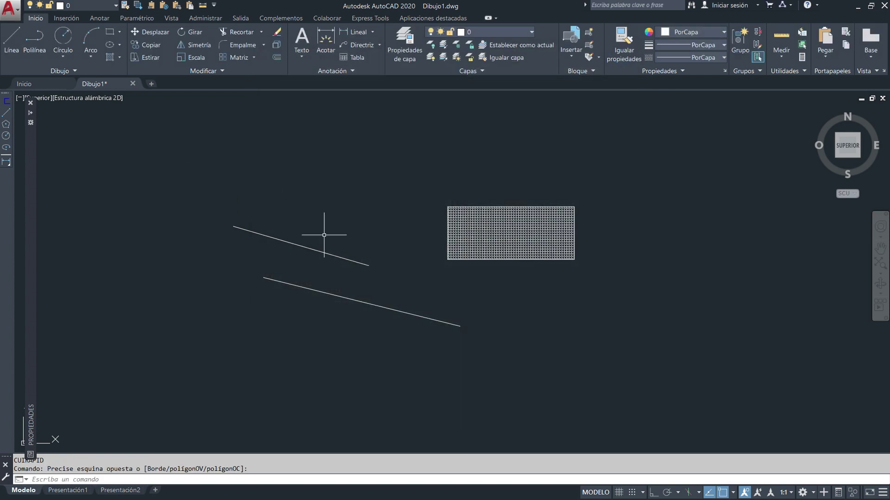
left_click(301, 245)
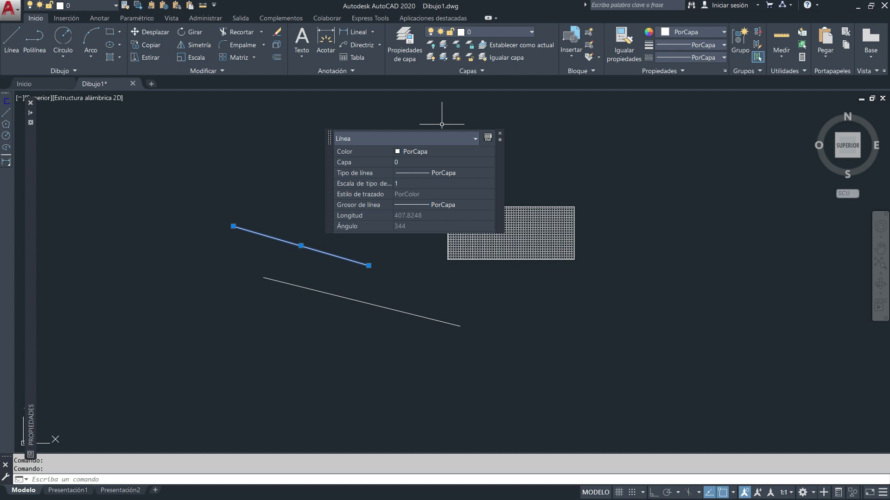
left_click(500, 134)
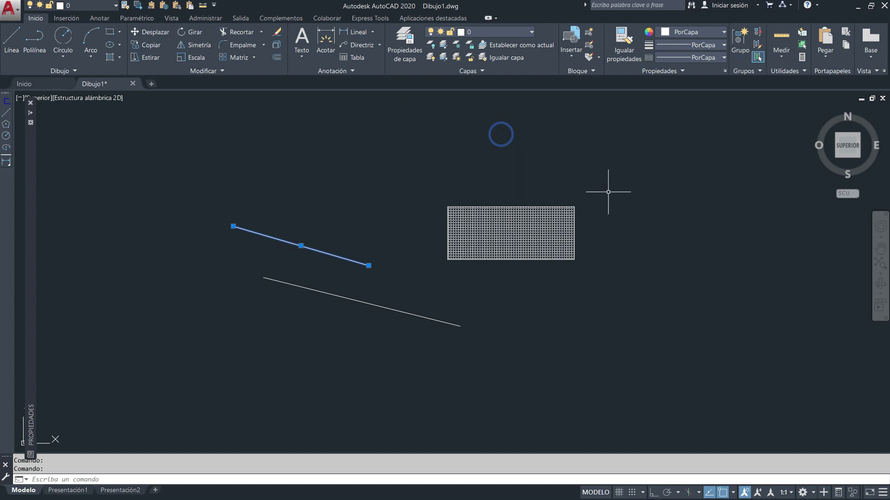
left_click(840, 493)
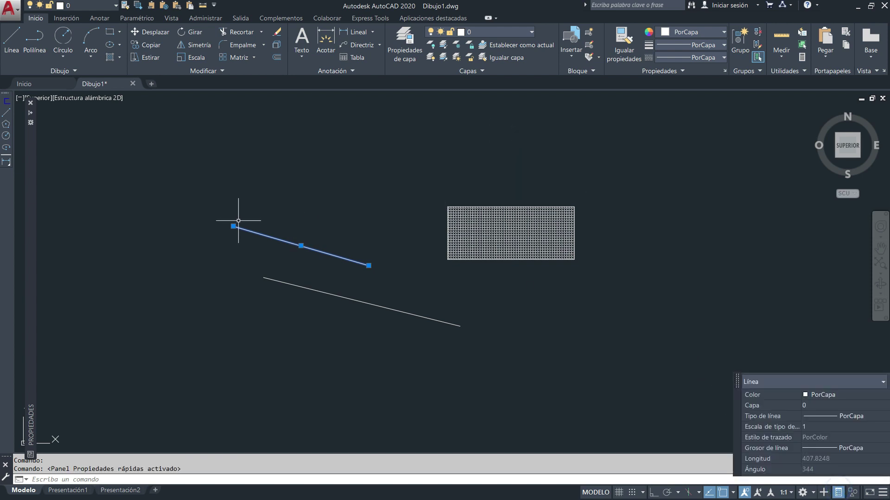
key("Escape")
left_click(293, 243)
key("Escape")
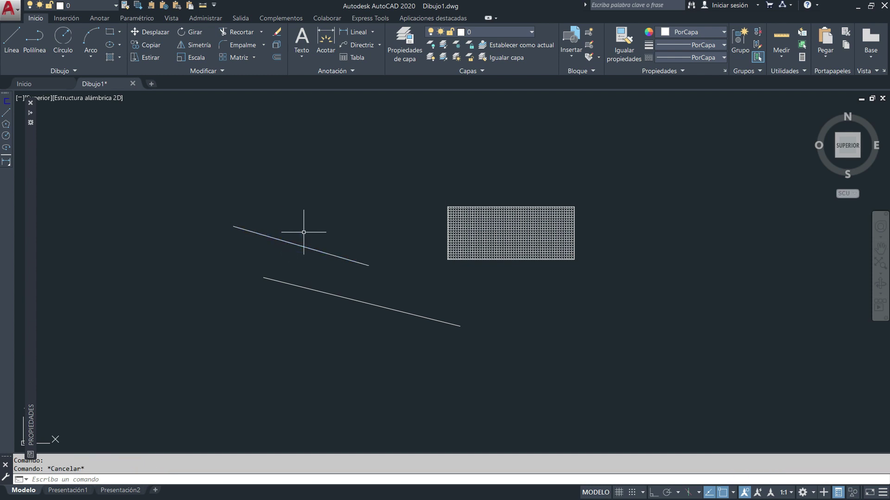
type("cui")
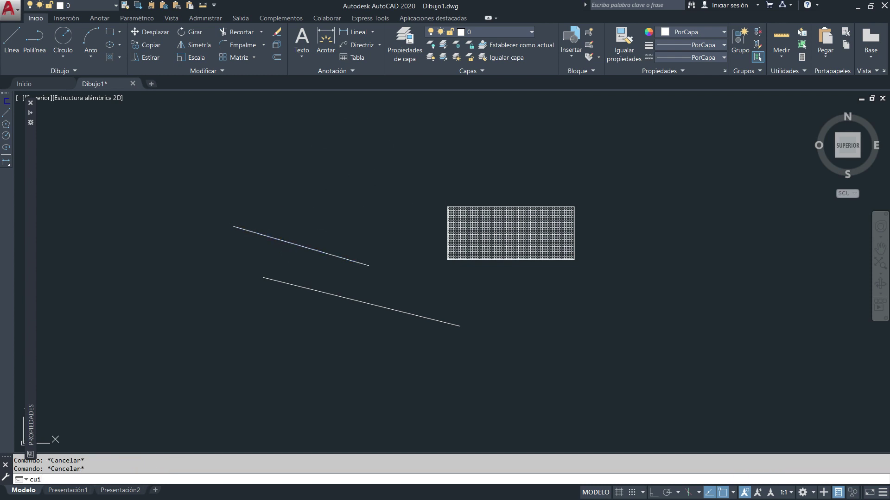
Step: Open CUI and find the command currently assigned to the Línea double-click action
key("Return")
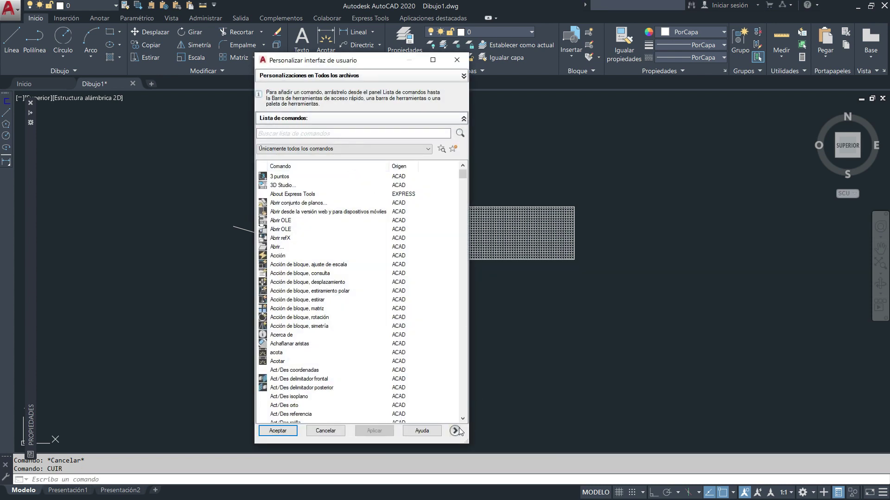
left_click(456, 431)
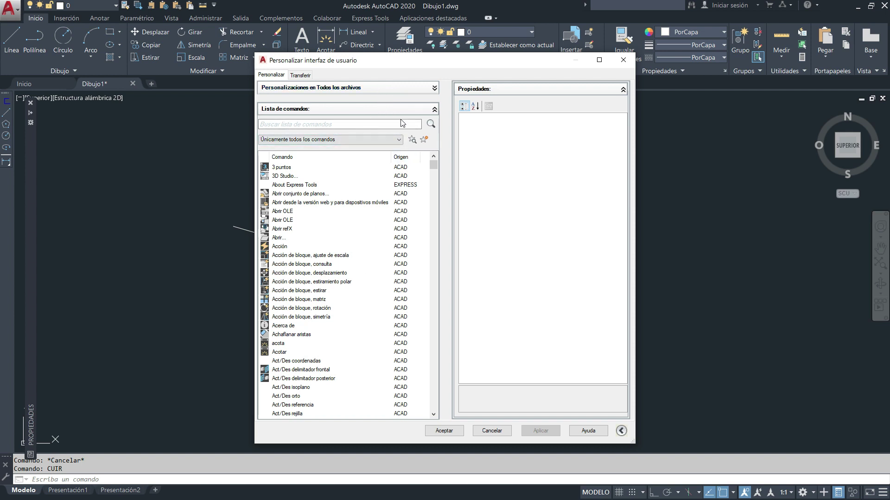
left_click(408, 88)
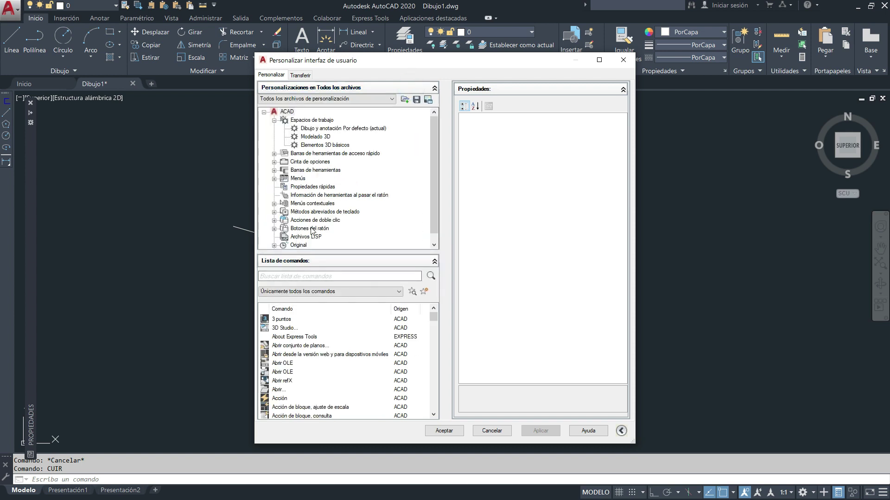
left_click(274, 221)
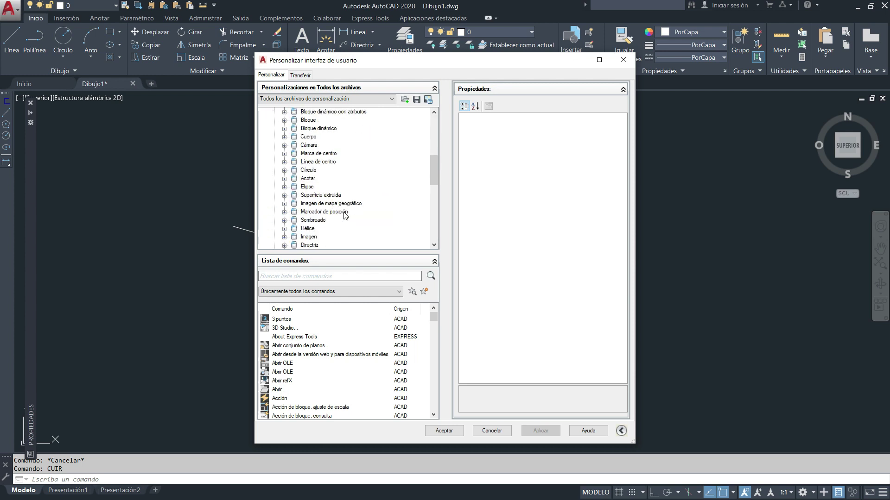
scroll(325, 191, "down", 2)
scroll(326, 191, "down", 1)
double_click(308, 187)
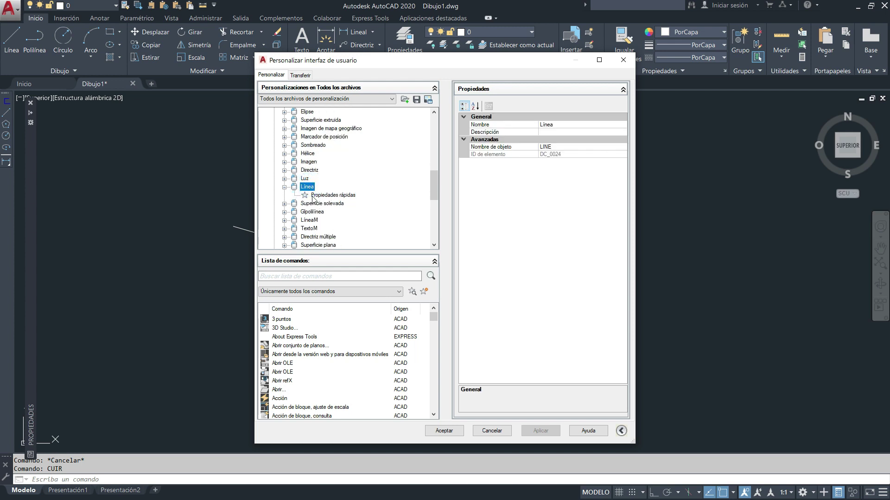
left_click(325, 195)
Step: Search 'propi' and assign Propiedades to the Línea double-click, then apply and accept
left_click(298, 275)
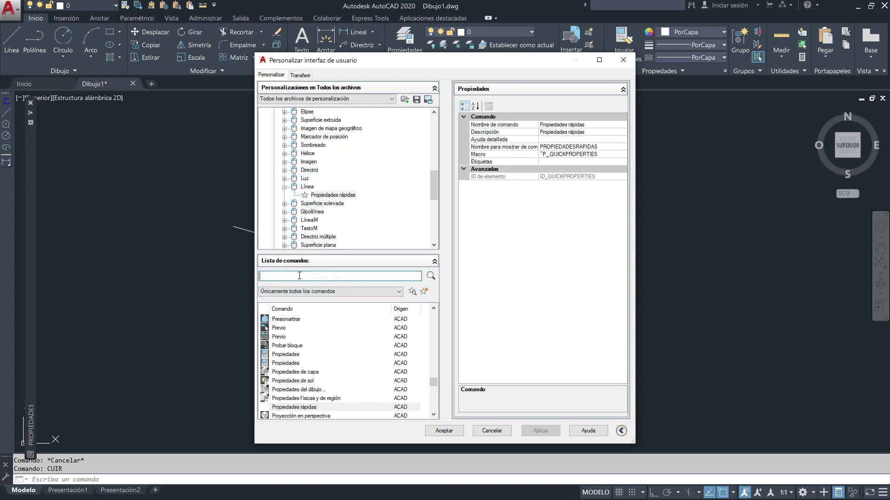
type("pro")
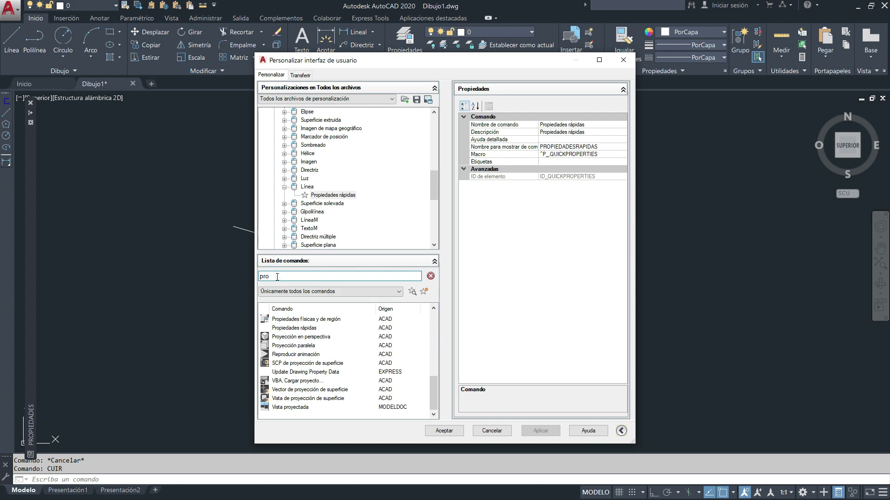
type("pie")
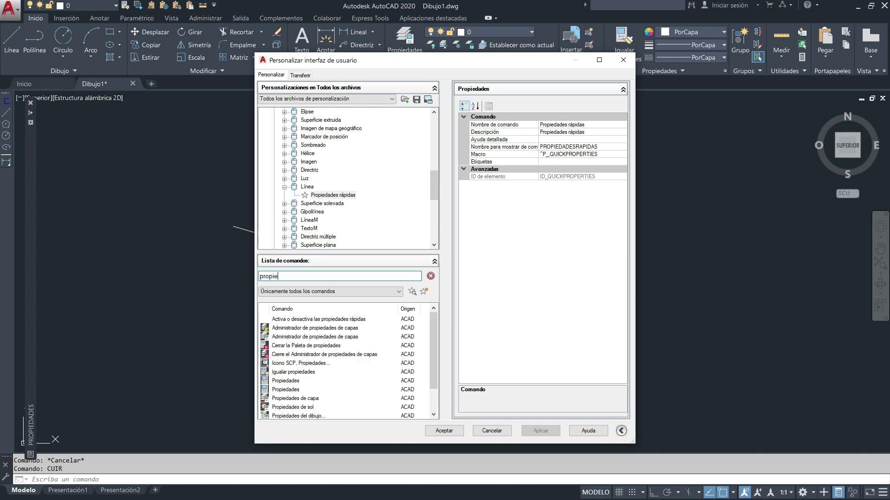
left_click_drag(290, 381, 334, 174)
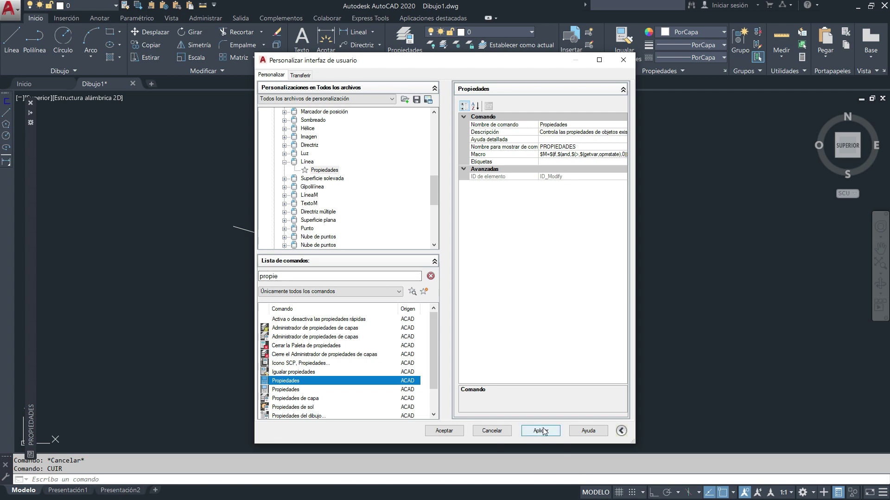
left_click(543, 431)
left_click(436, 424)
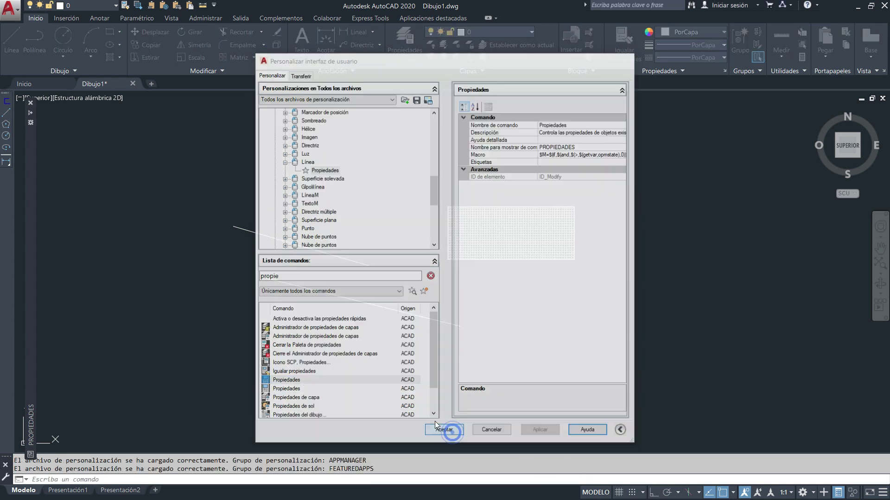
Step: Select the upper line and toggle its Properties palette with Ctrl+1
left_click(216, 177)
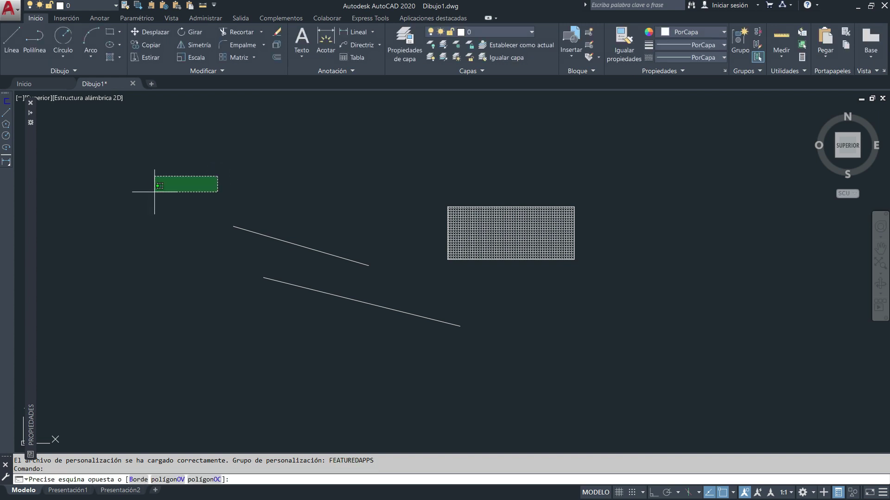
key("Escape")
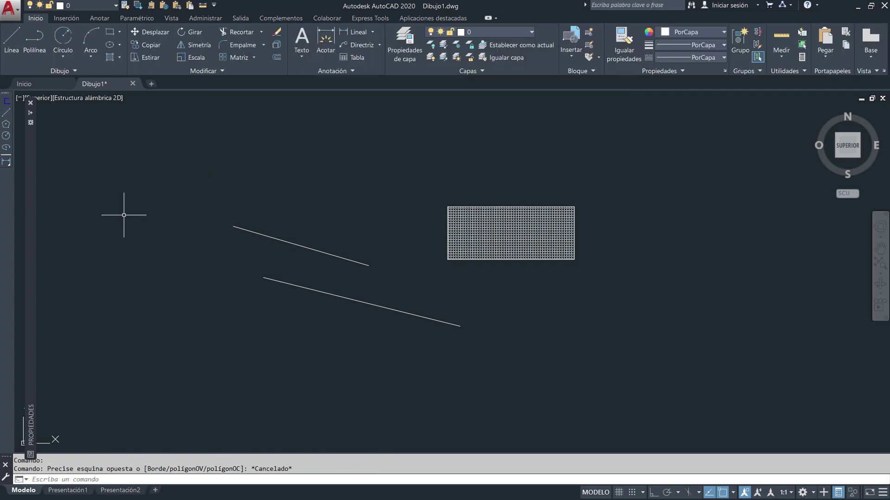
left_click(289, 242)
key("ctrl+1")
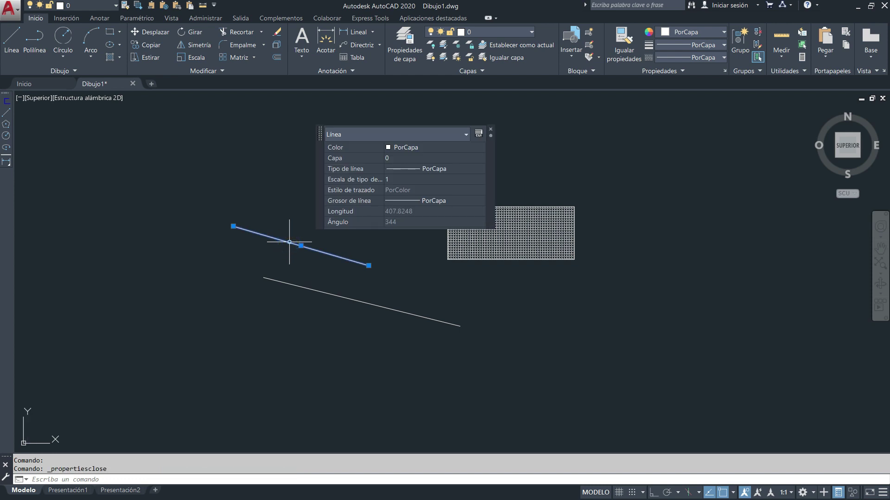
left_click(490, 130)
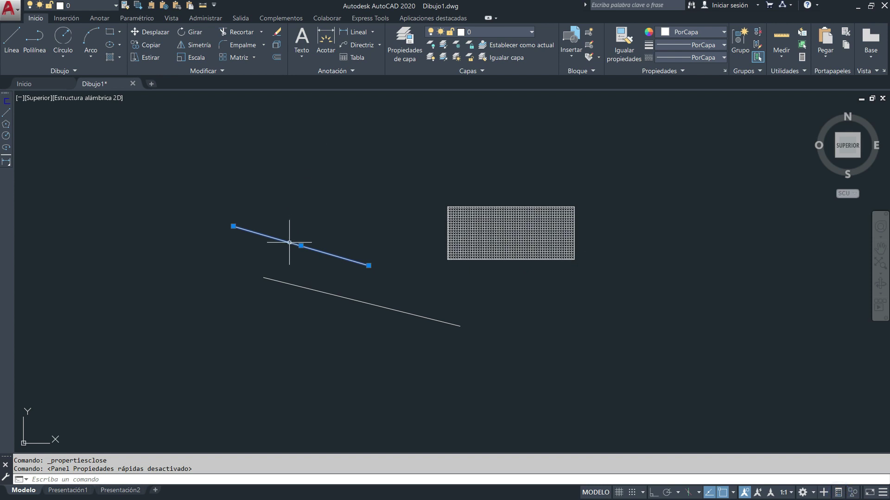
key("ctrl+1")
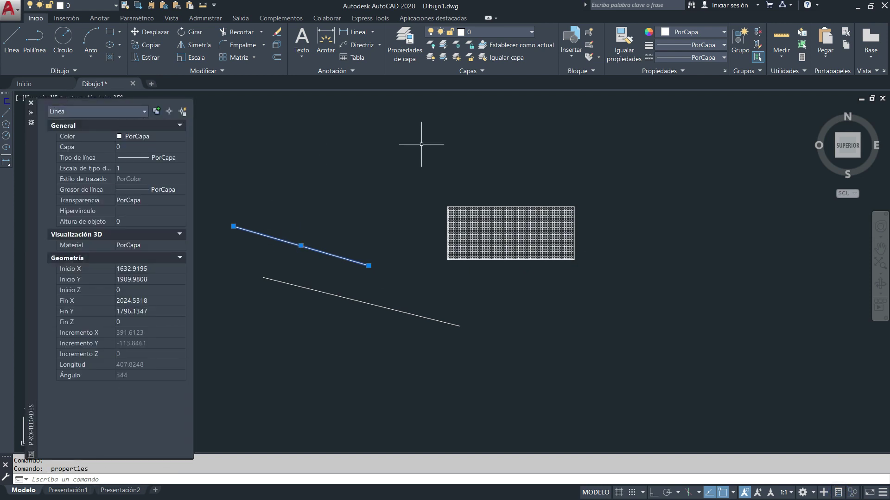
key("Escape")
Step: Turn on Quick Properties, crossing-select the upper line and toggle Properties again
left_click(838, 493)
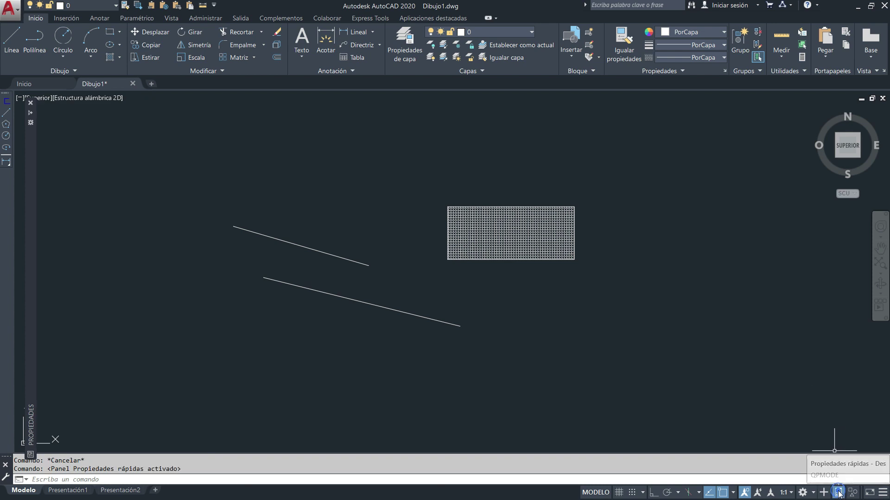
left_click(380, 249)
left_click(352, 219)
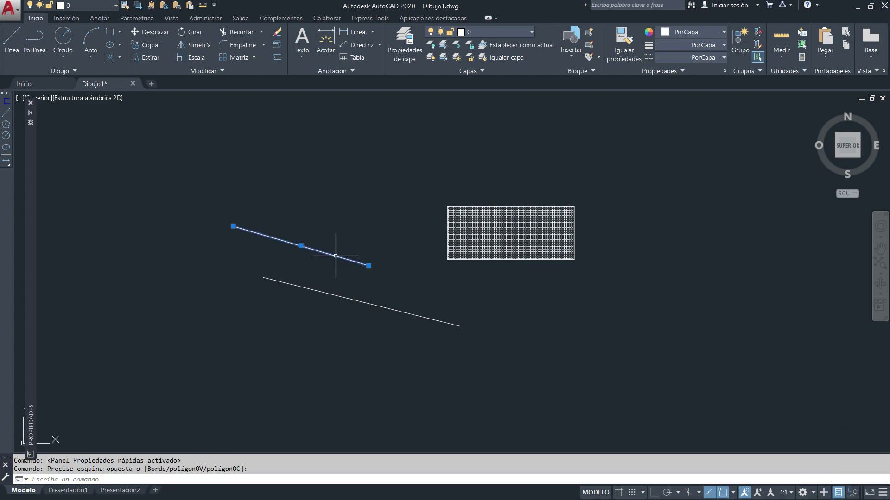
key("ctrl+1")
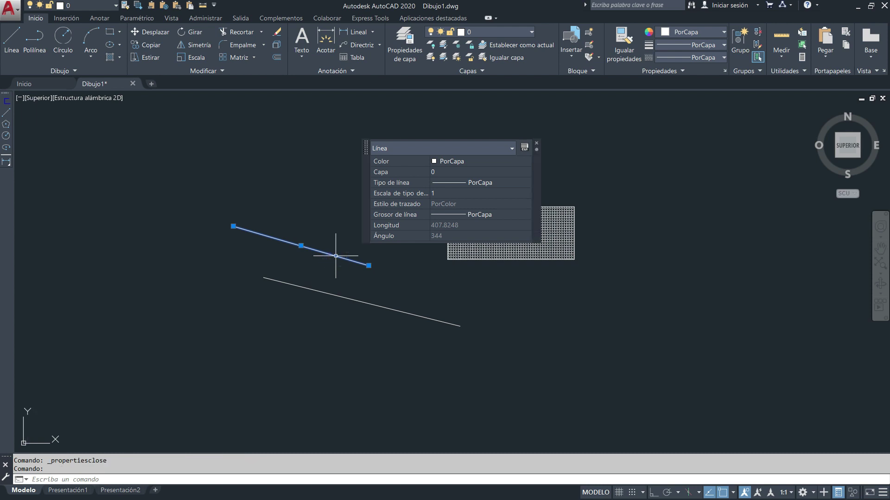
key("ctrl+1")
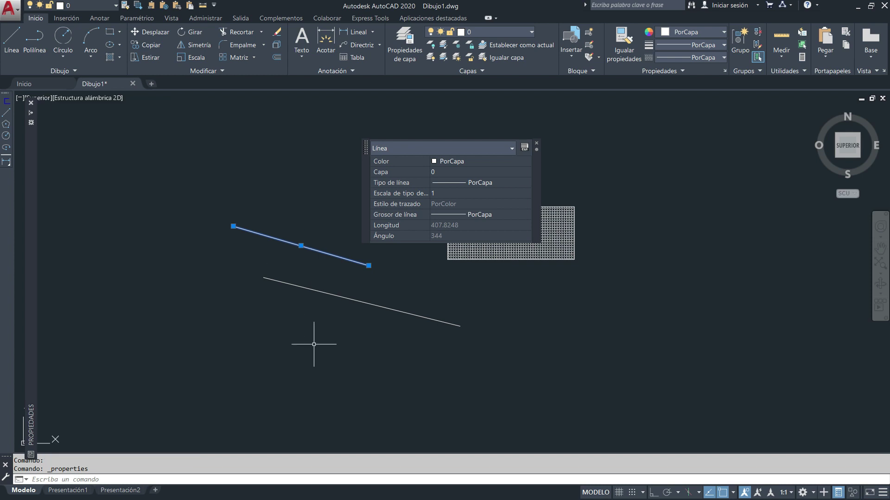
key("Escape")
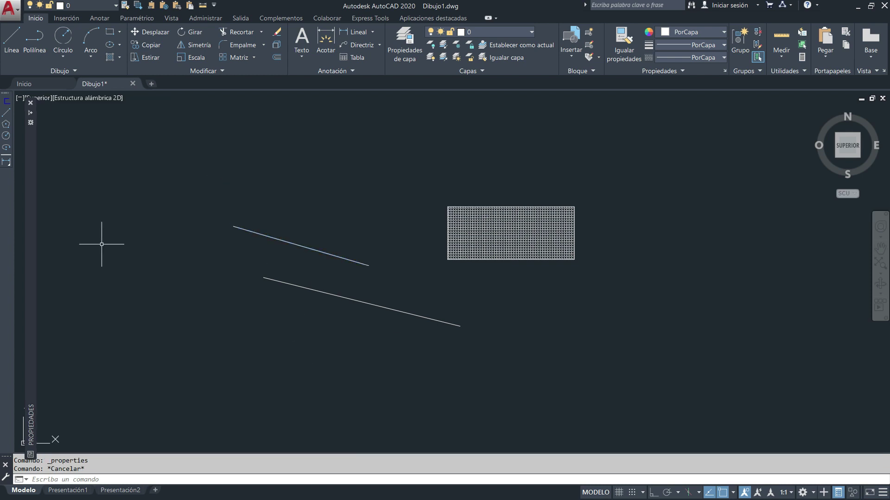
Step: Double-click the upper line to open full Properties, clear it, then relaunch CUI
left_click(314, 249)
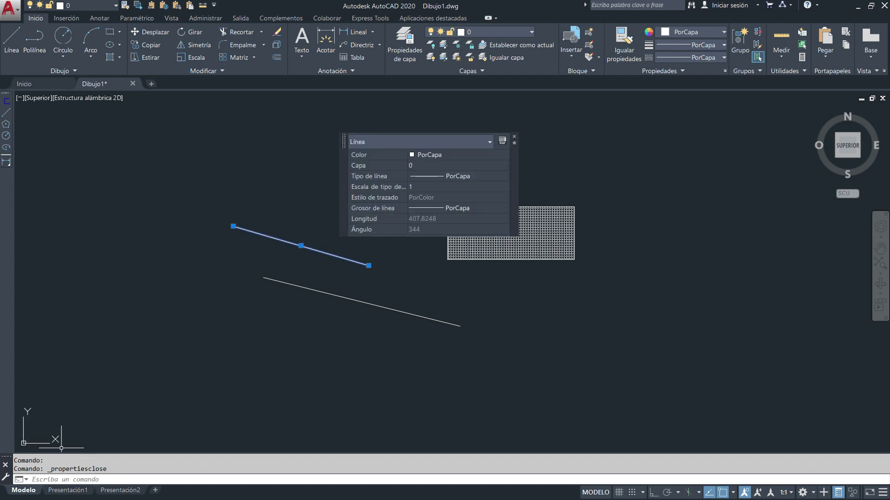
double_click(318, 250)
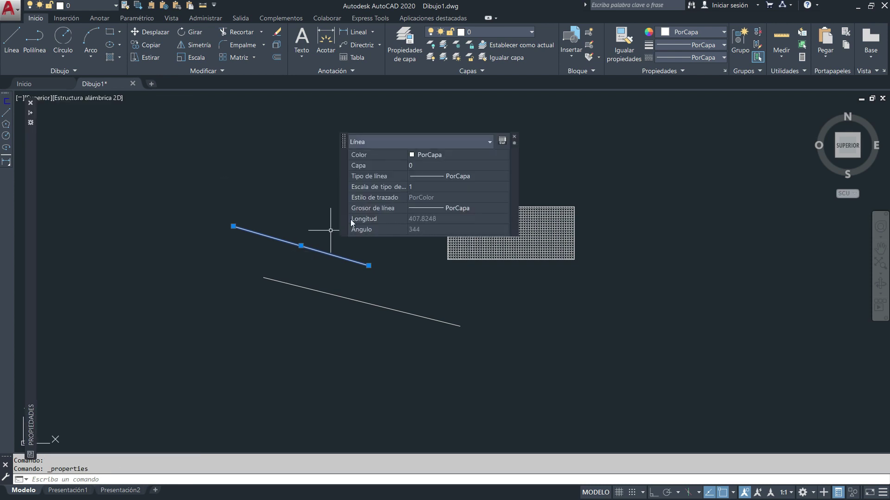
key("Escape")
key("Escape")
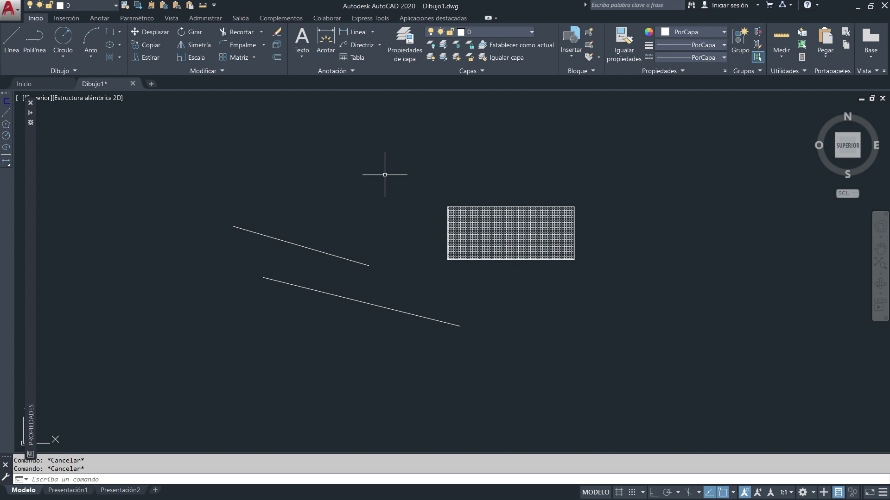
type("cui")
key("Return")
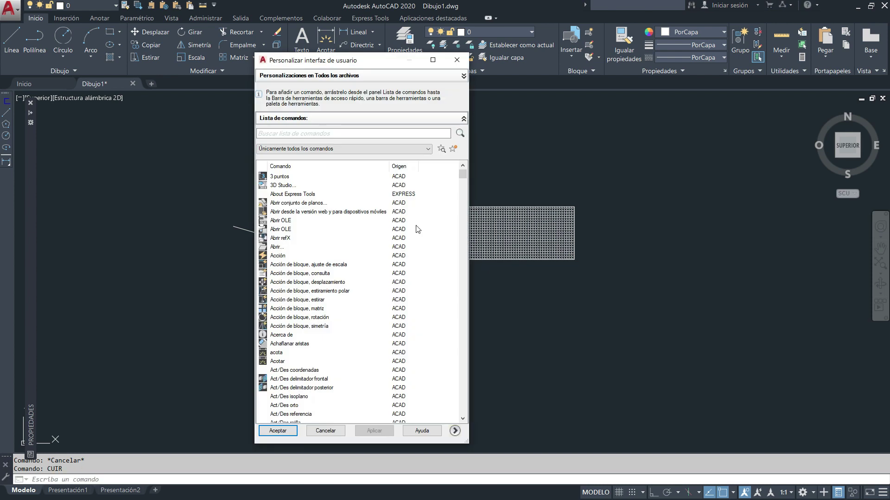
Step: Expand the CUI dialog, view the Cinta de opciones info and expand Botones del ratón
left_click(455, 430)
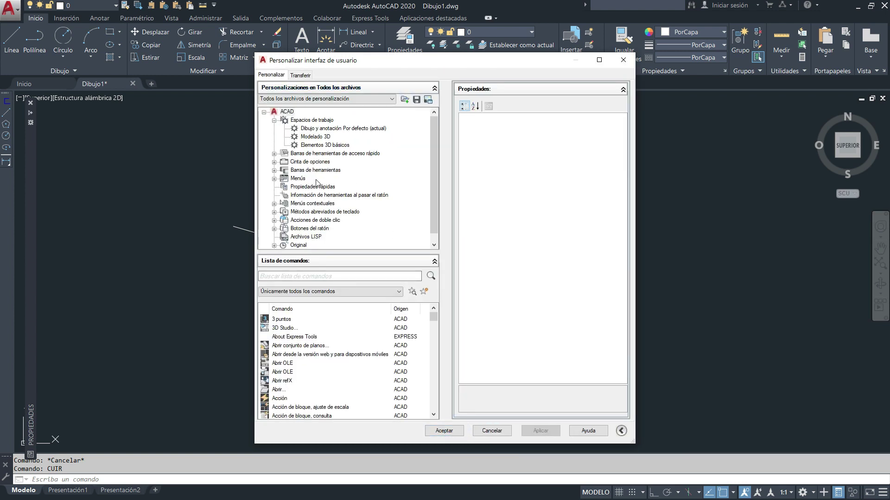
left_click(303, 163)
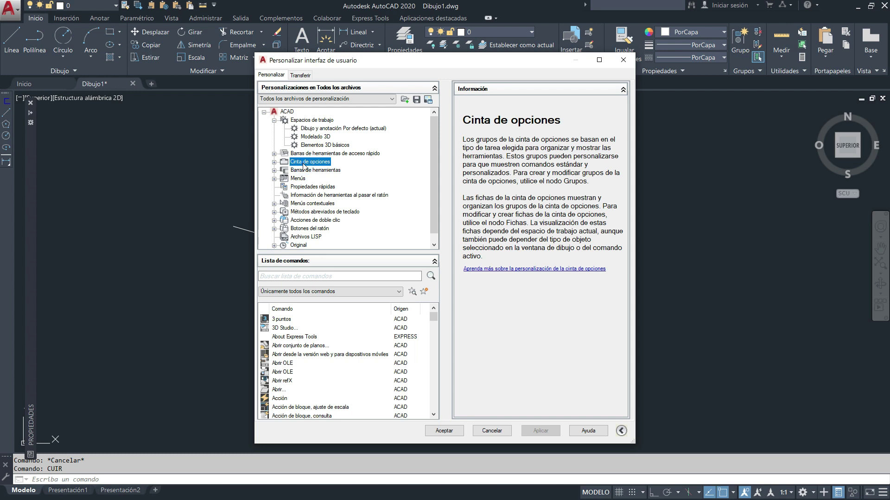
scroll(319, 166, "down", 1)
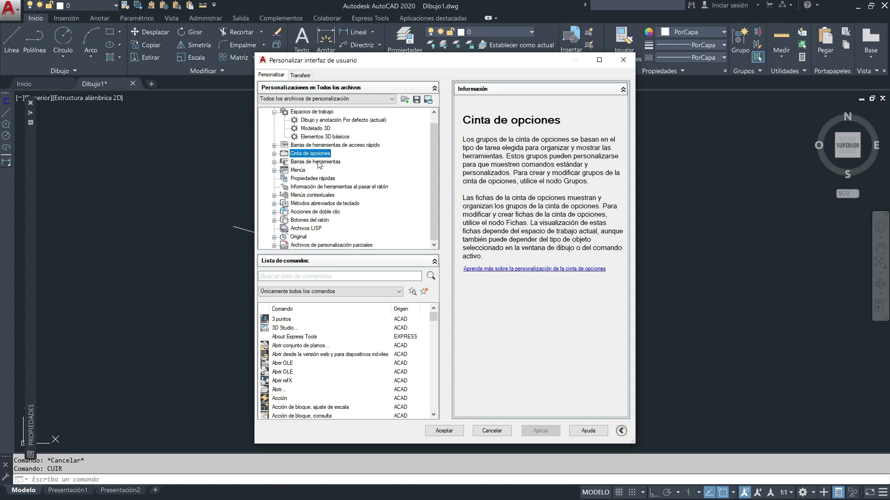
double_click(308, 220)
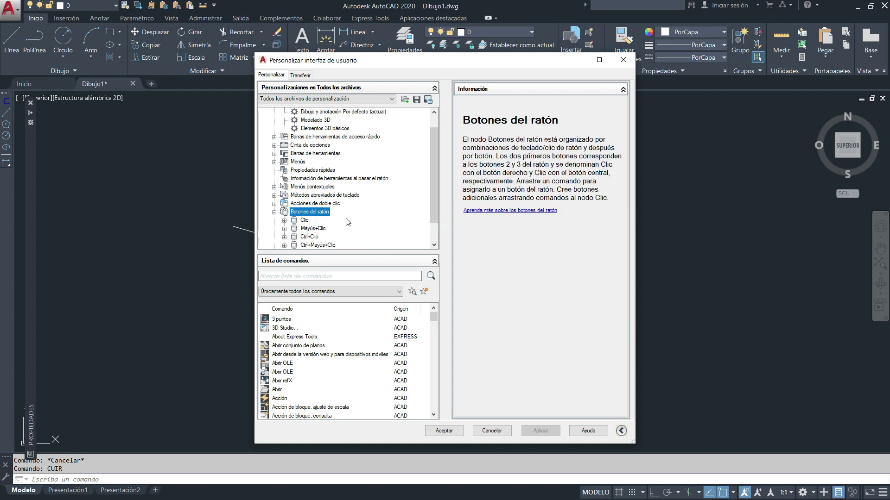
scroll(348, 219, "down", 1)
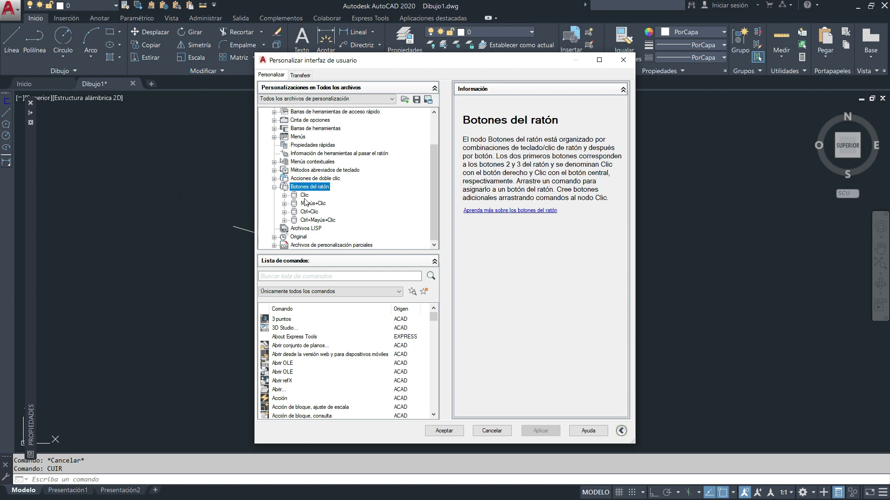
Step: Inspect the Clic and Mayús+Clic assignments like Órbita transparente and Menú Forzcursor, then close CUI
left_click(284, 195)
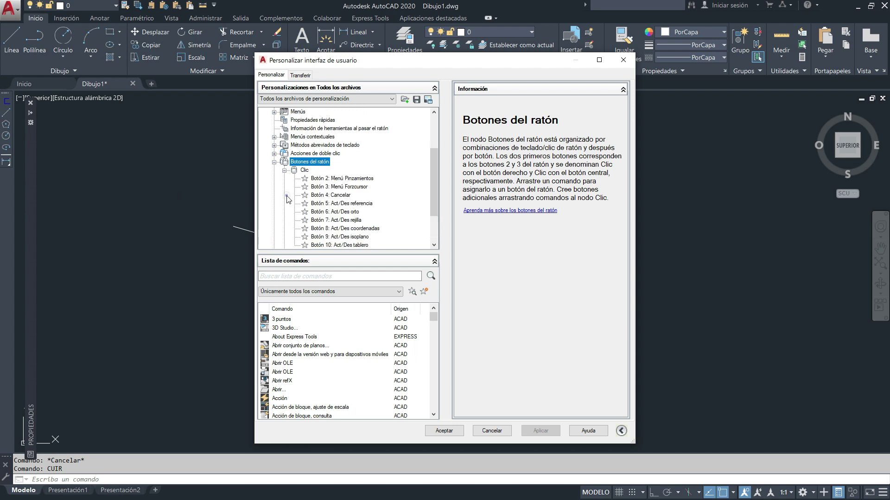
scroll(333, 222, "down", 2)
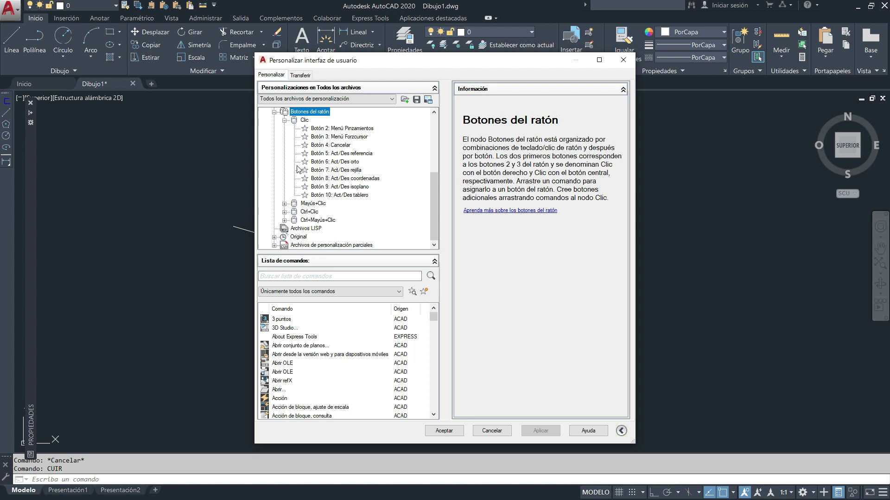
left_click(284, 120)
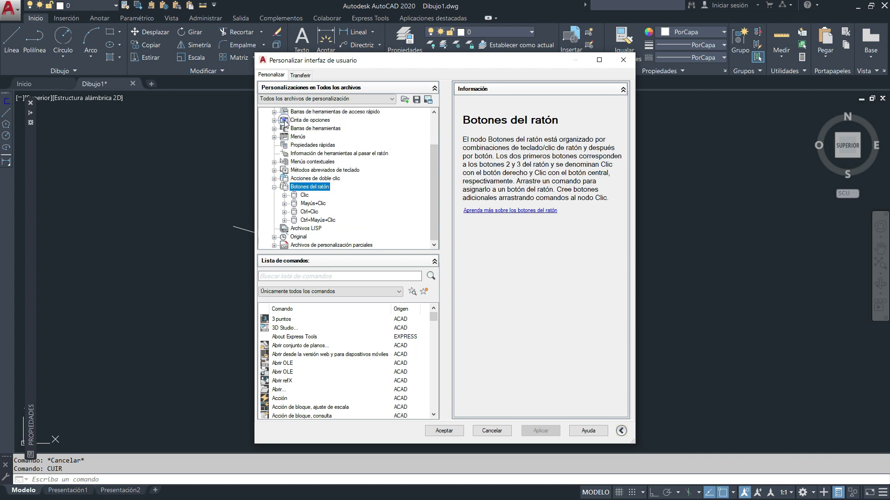
left_click(284, 203)
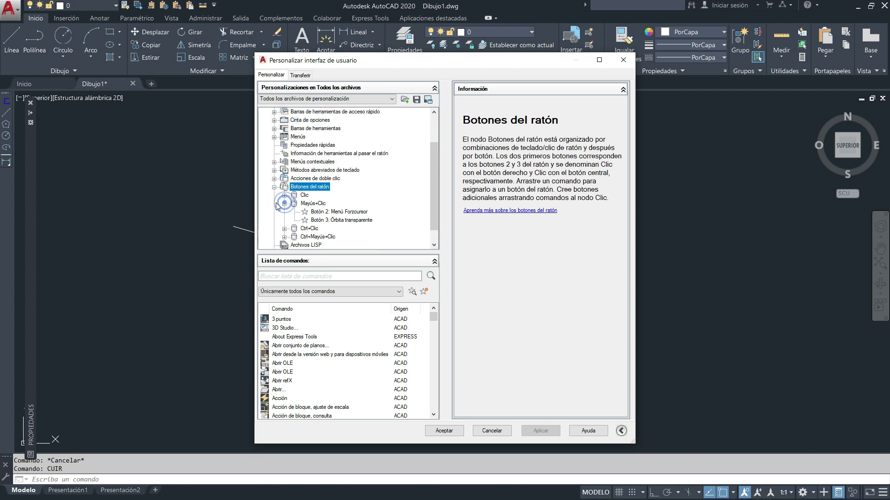
left_click(324, 222)
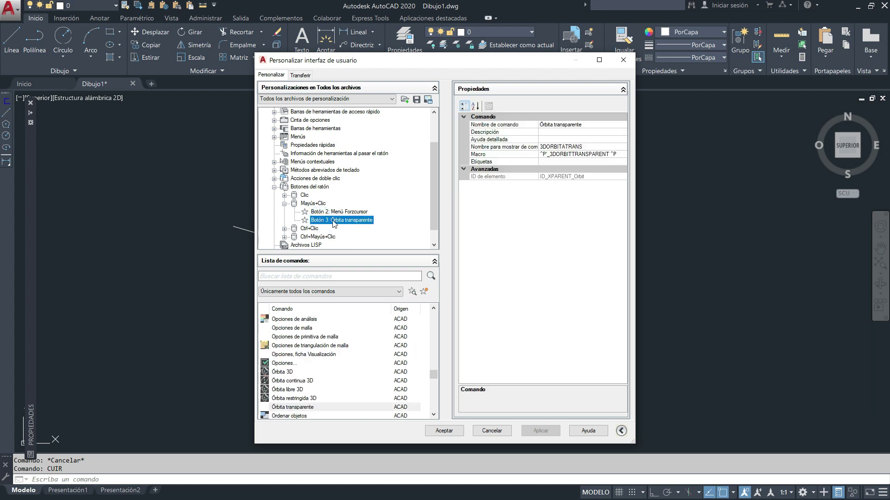
left_click(338, 212)
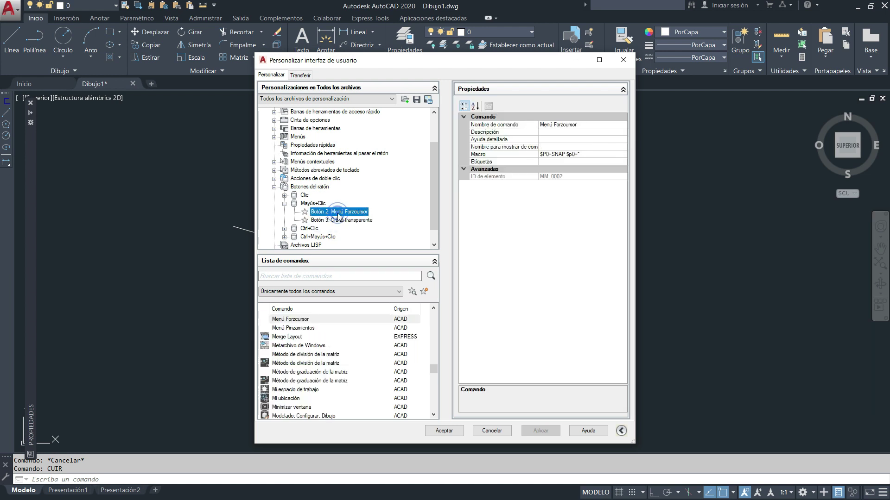
left_click(622, 64)
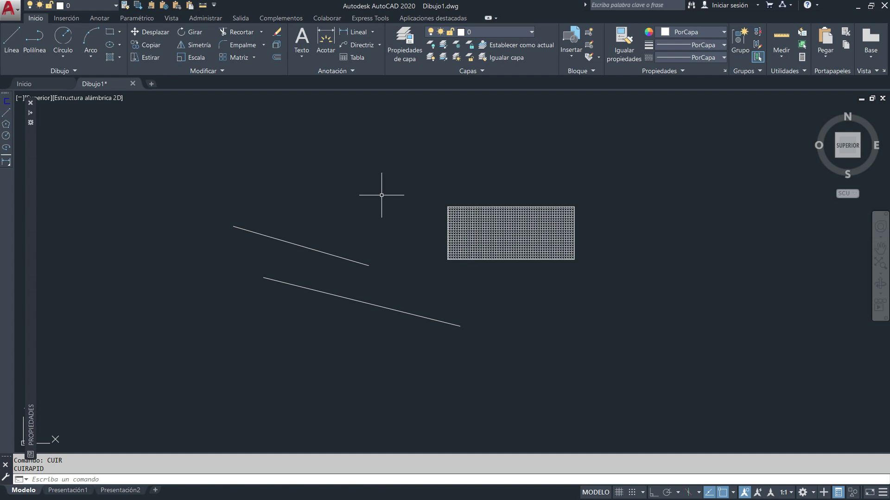
Step: Pan and orbit into 3D, restore the top view with PLANTA, then reopen CUI
middle_click_drag(378, 204, 399, 171)
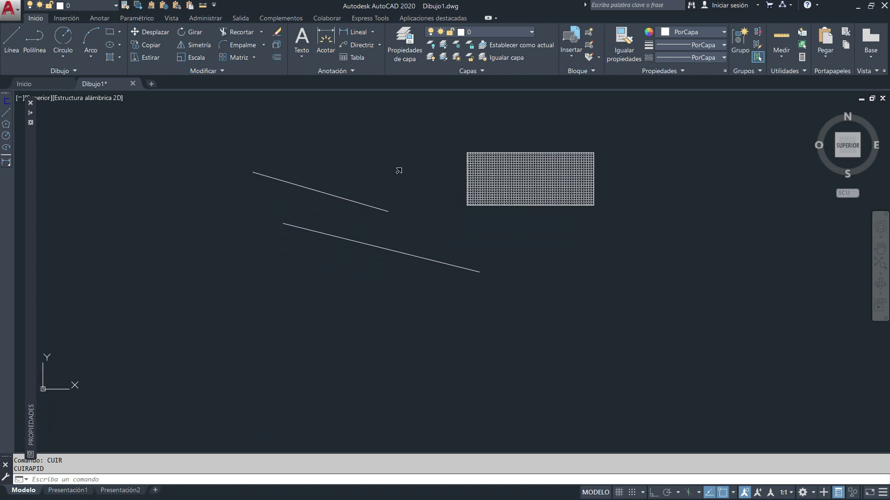
mouse_move(376, 210)
middle_mouse_down()
mouse_move(388, 212)
mouse_move(290, 183)
middle_mouse_up()
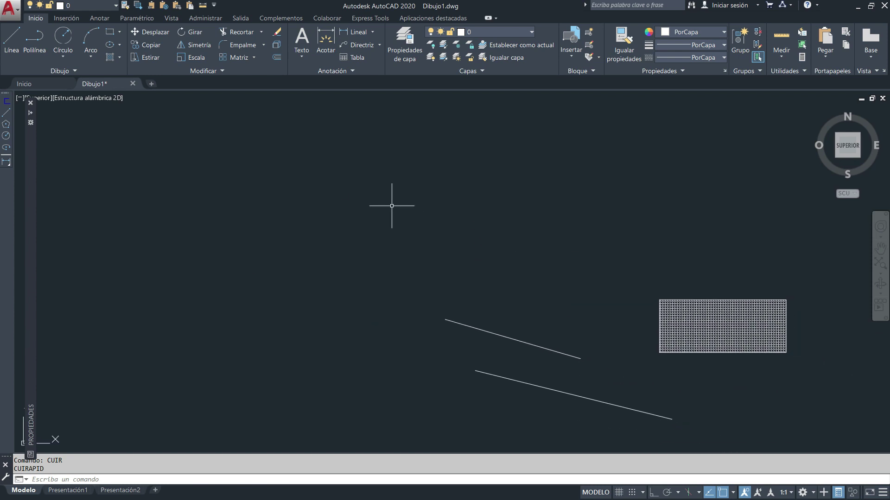
mouse_move(392, 206)
middle_mouse_down("shift")
mouse_move(461, 235)
mouse_move(352, 240)
mouse_move(316, 294)
mouse_move(395, 377)
mouse_move(507, 302)
mouse_move(508, 252)
mouse_move(592, 290)
mouse_move(508, 312)
mouse_move(511, 279)
mouse_move(468, 270)
middle_mouse_up("shift")
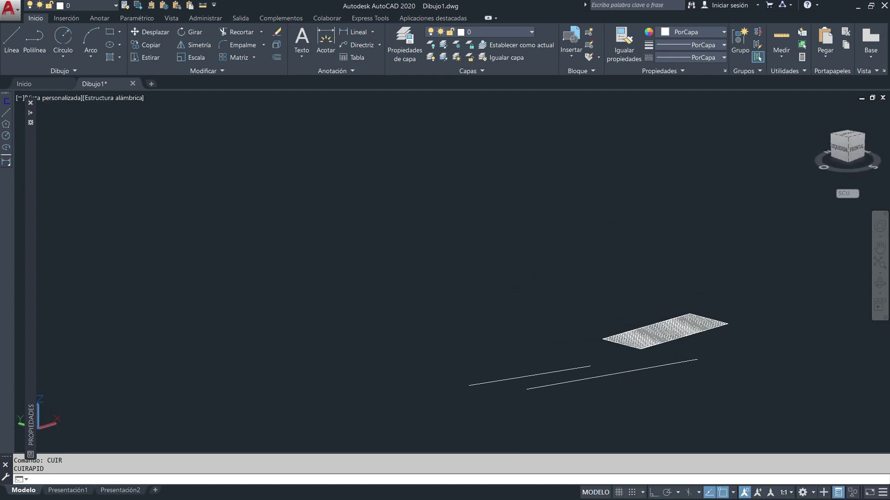
type("plant")
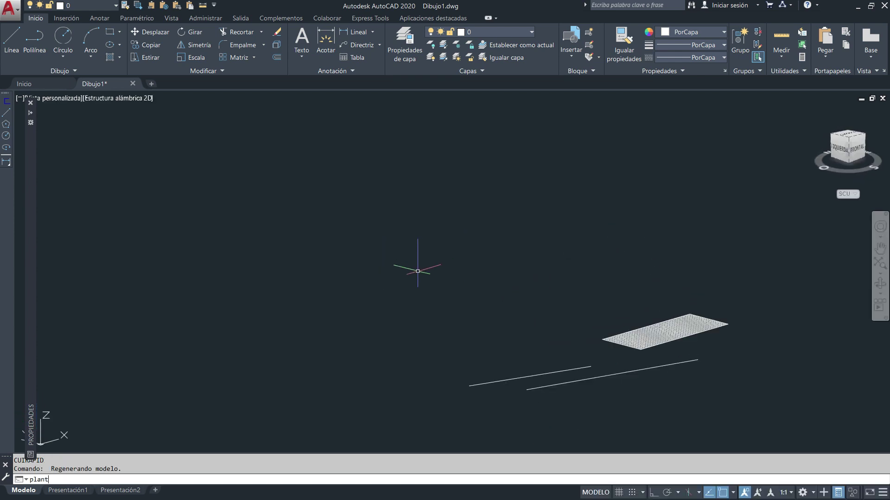
type("a")
key("Return")
key("Return")
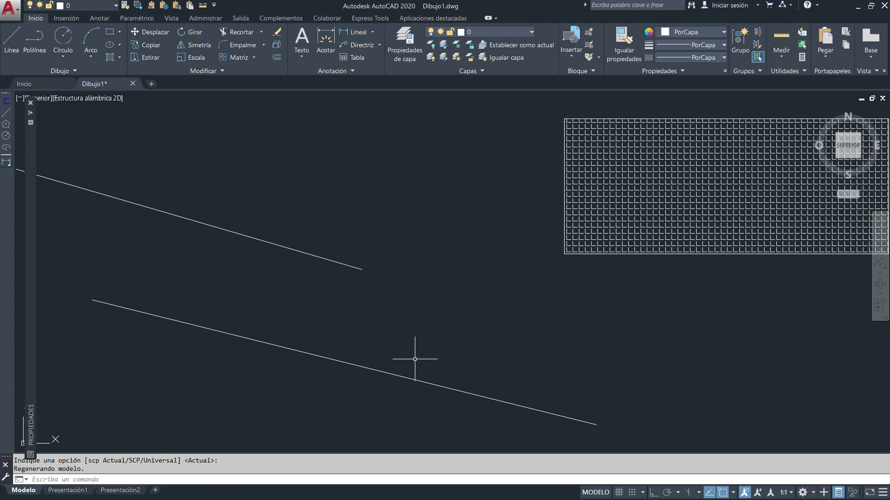
type("op")
type("cui")
key("Return")
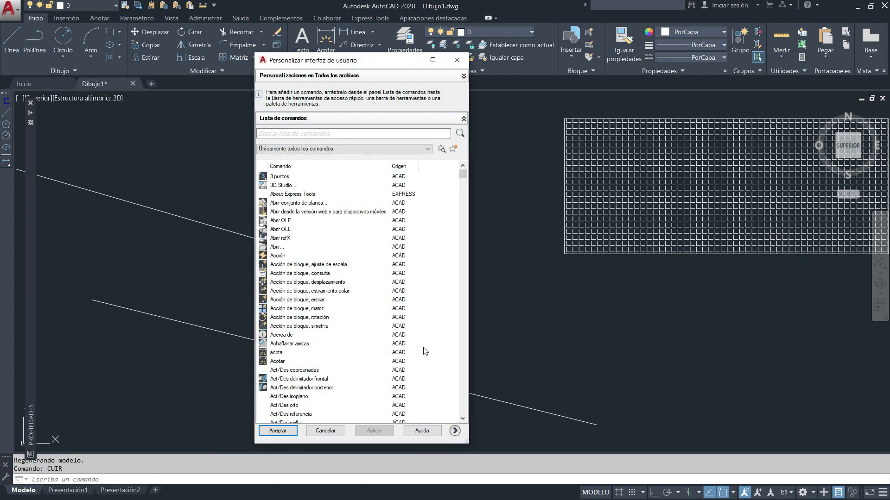
Step: Expand Botones del ratón and its Ctrl+Mayús+Clic, Mayús+Clic and Ctrl+Clic groups
left_click(454, 430)
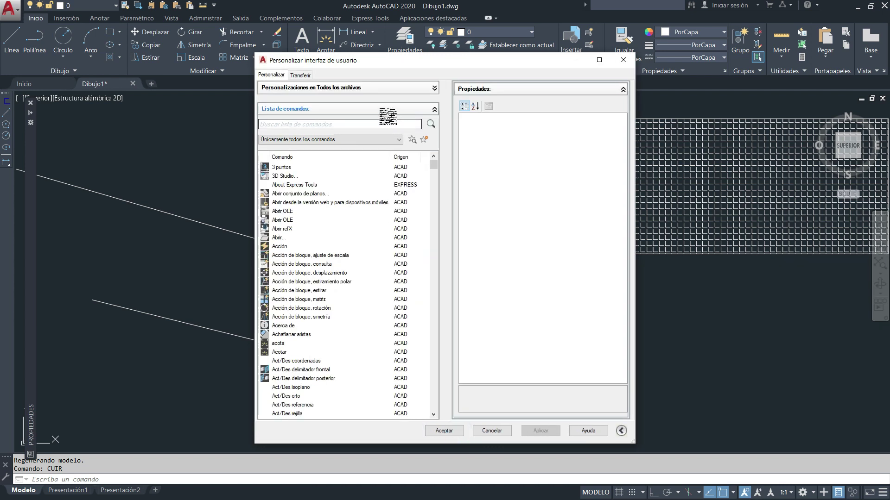
left_click(274, 228)
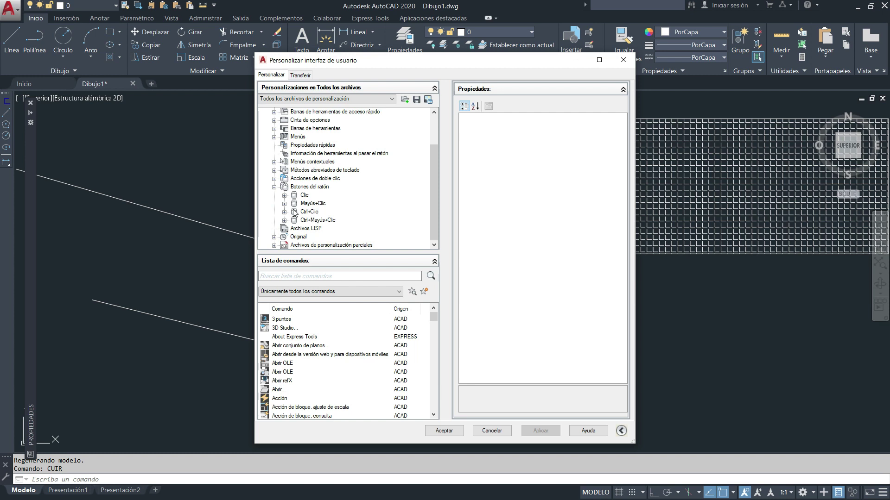
left_click(285, 220)
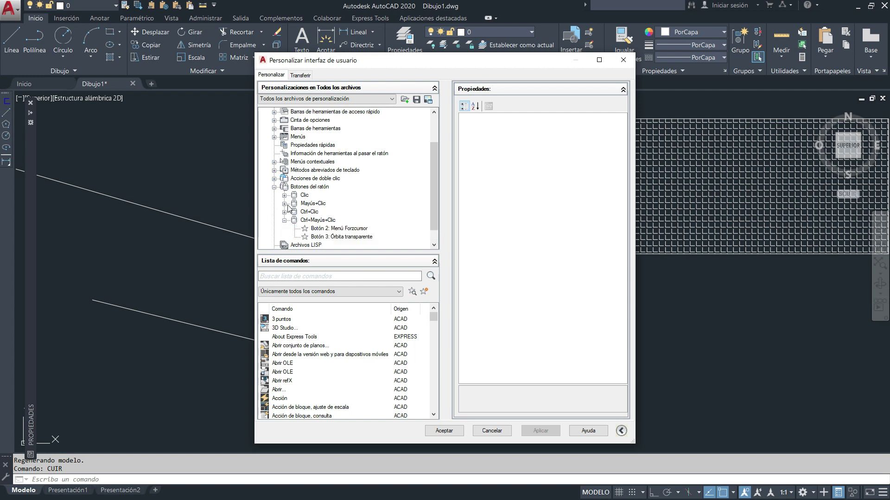
left_click(284, 204)
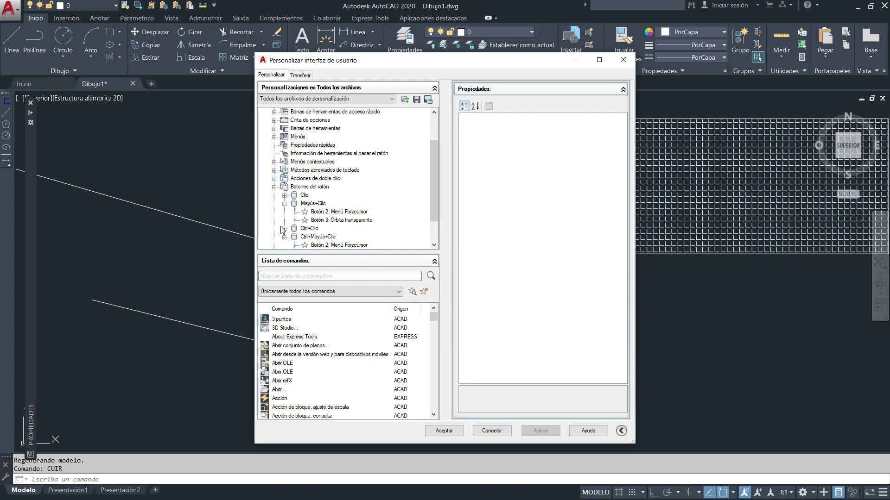
left_click(284, 228)
scroll(288, 232, "down", 2)
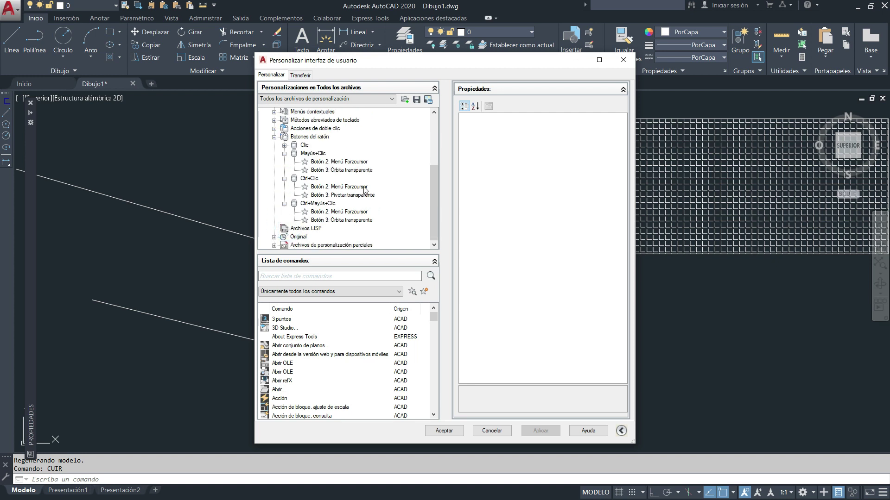
Step: Compare the Botón 3 transparent orbit entries, then collapse Botones del ratón for its description
left_click(342, 171)
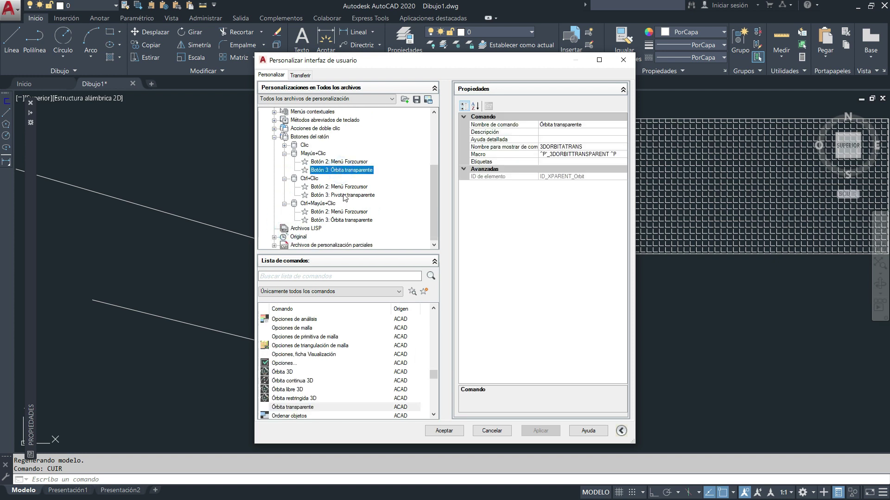
left_click(349, 221)
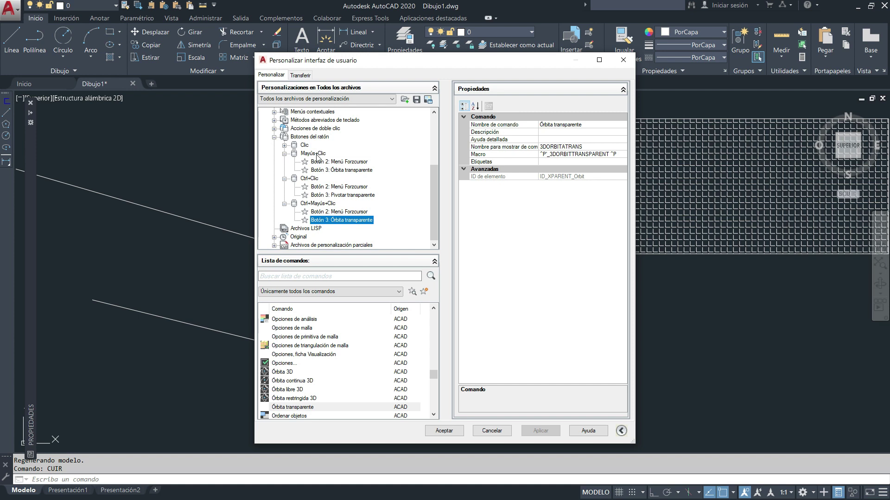
left_click(354, 170)
left_click(339, 221)
left_click(274, 137)
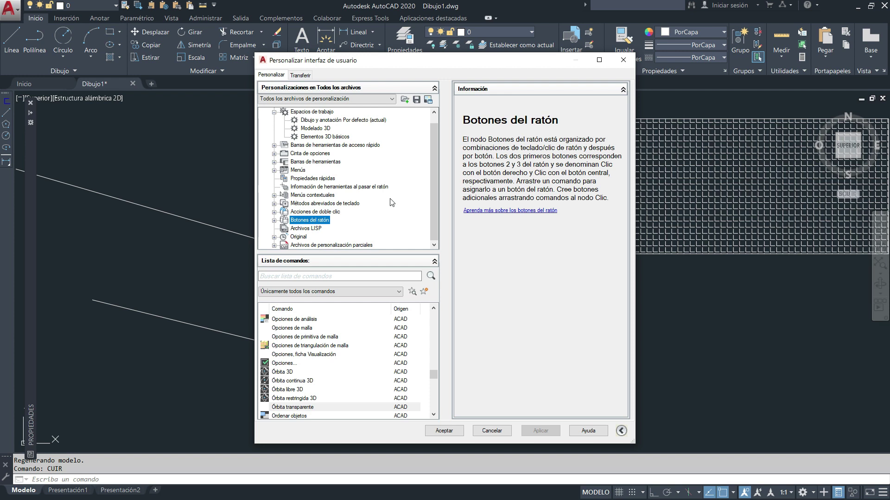
Step: View the Archivos LISP description and open Cargar LISP, cancelling without loading anything
left_click(310, 228)
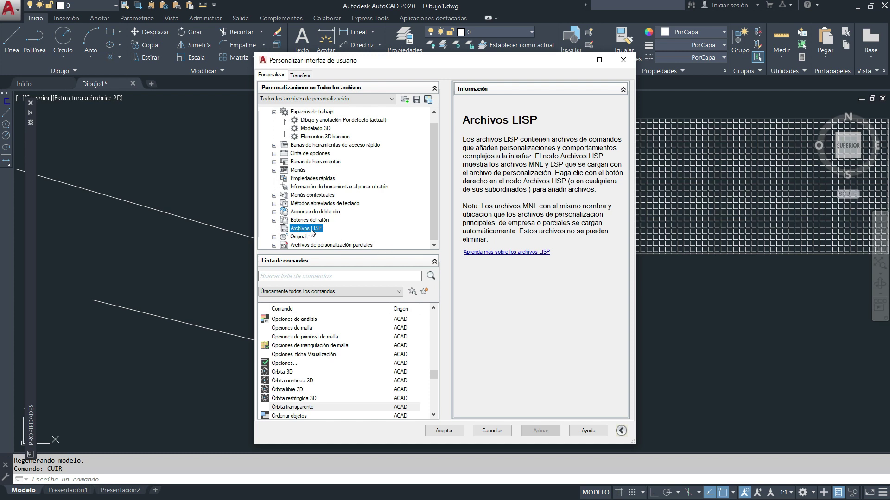
right_click(314, 234)
left_click(340, 234)
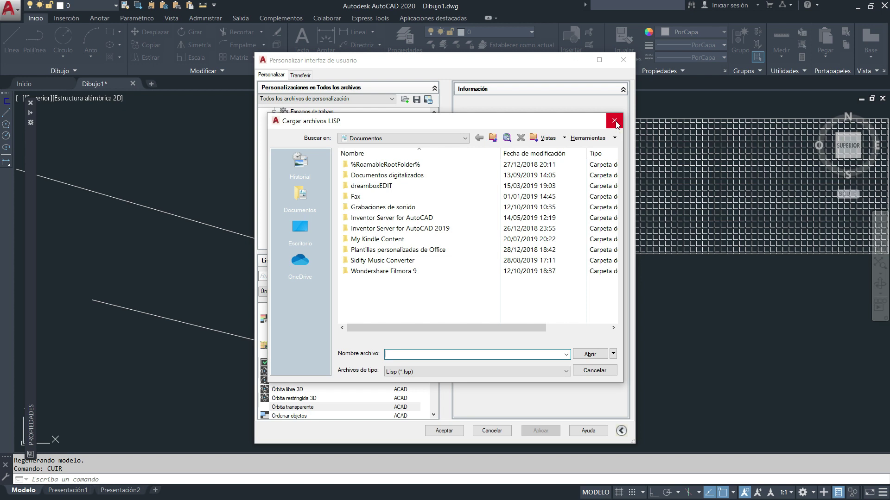
left_click(614, 121)
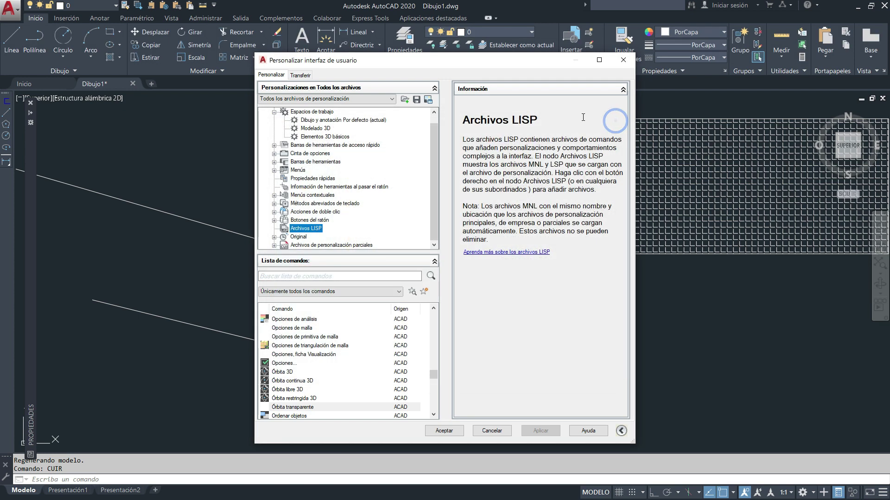
Step: Browse the Original and partial customization file nodes and the files list, then collapse them
double_click(302, 239)
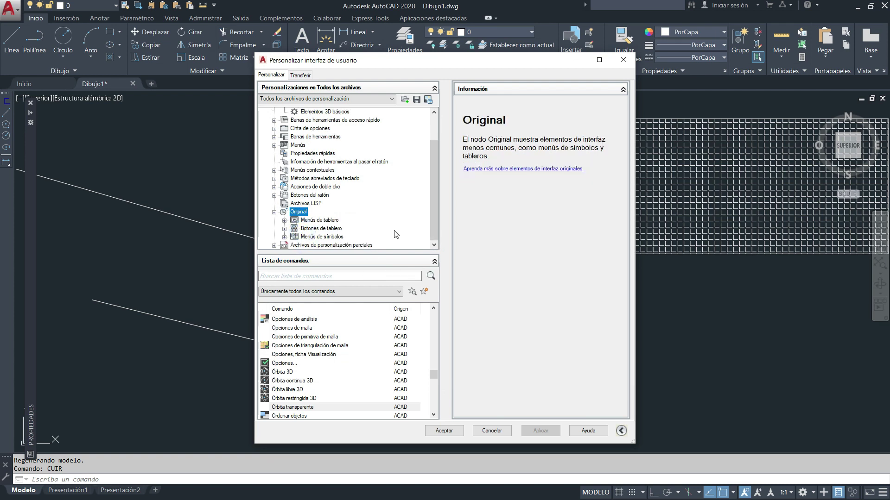
left_click(324, 228)
left_click(274, 212)
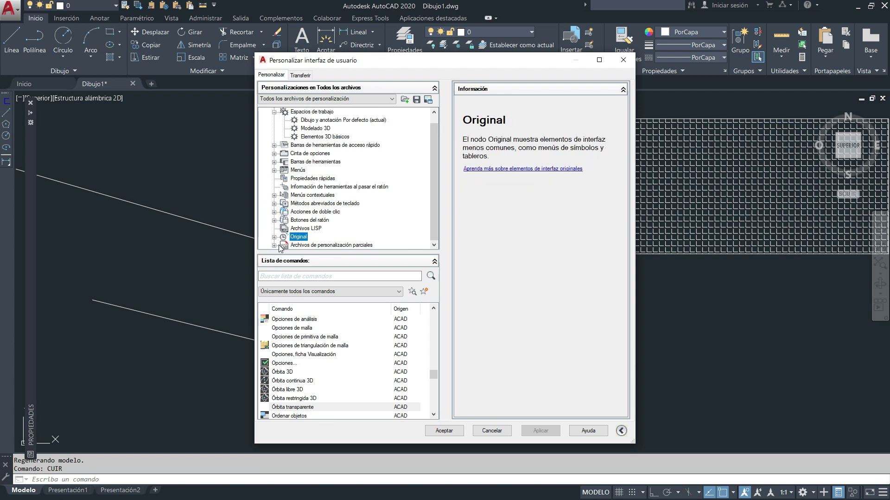
left_click(274, 246)
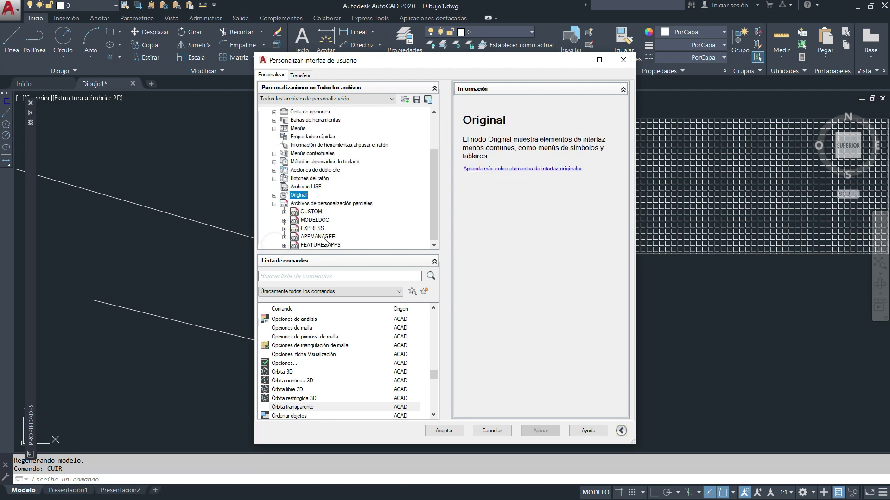
left_click(392, 99)
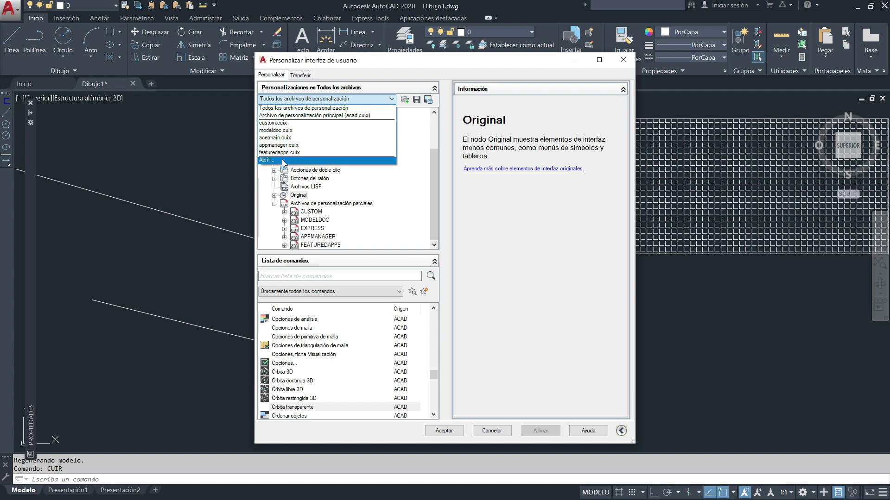
left_click(386, 224)
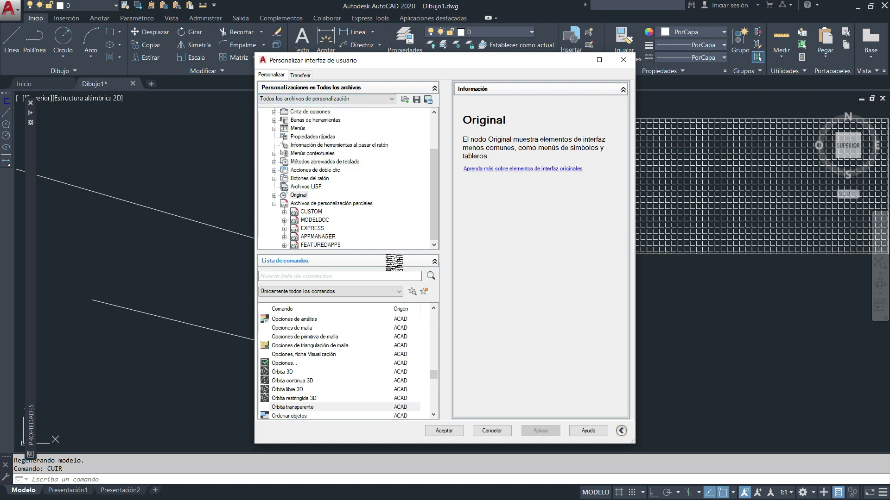
left_click(274, 204)
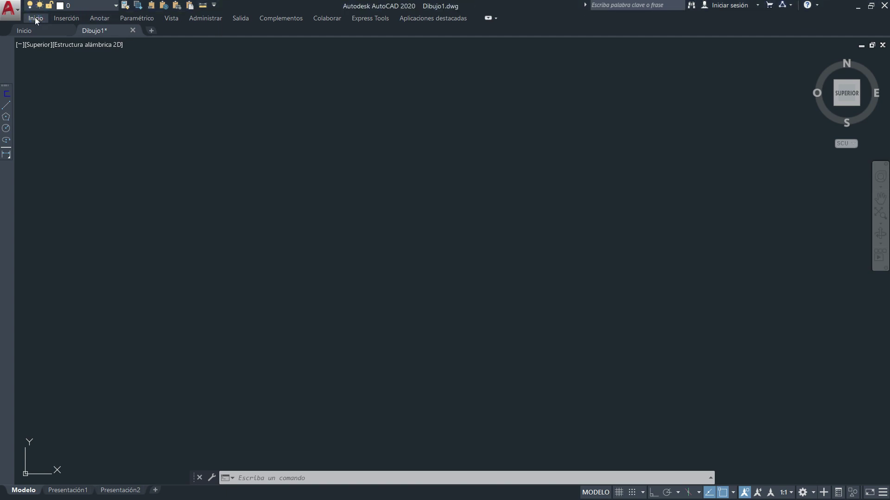
Step: Set the ribbon to Recorrer todo cíclicamente and cycle through panels, buttons, titles and tabs
left_click(268, 103)
key("Escape")
key("Escape")
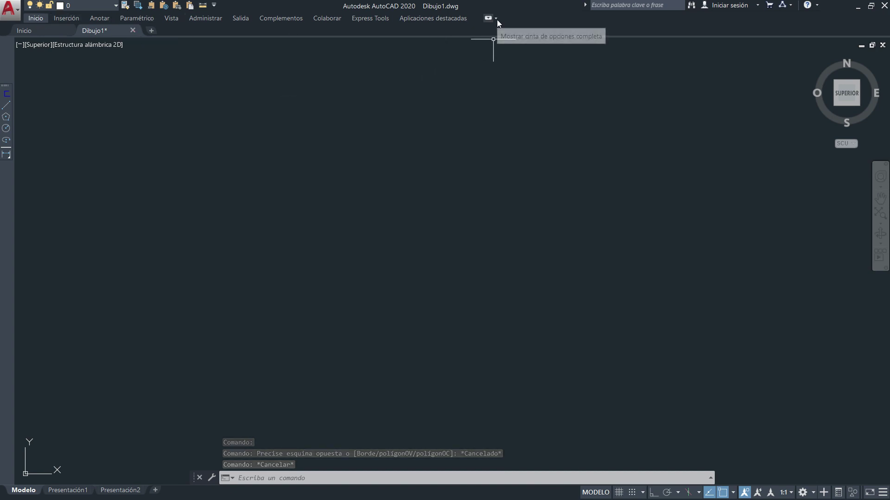
left_click(496, 19)
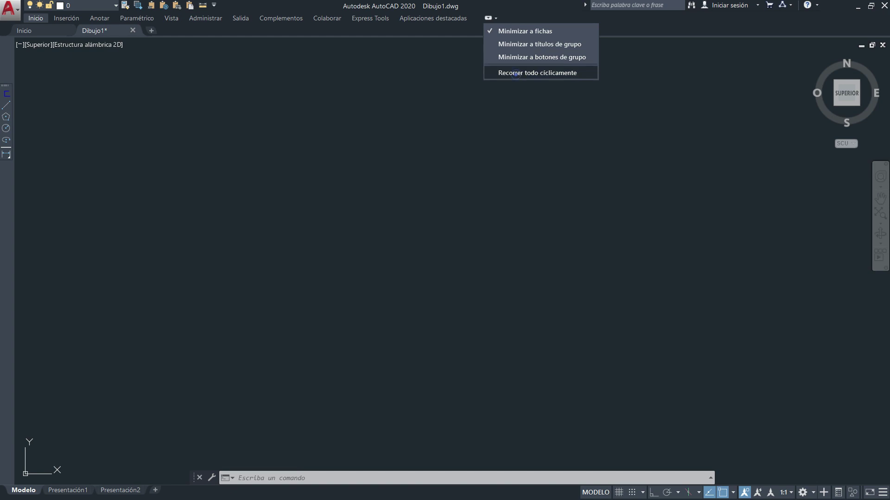
left_click(515, 74)
left_click(490, 18)
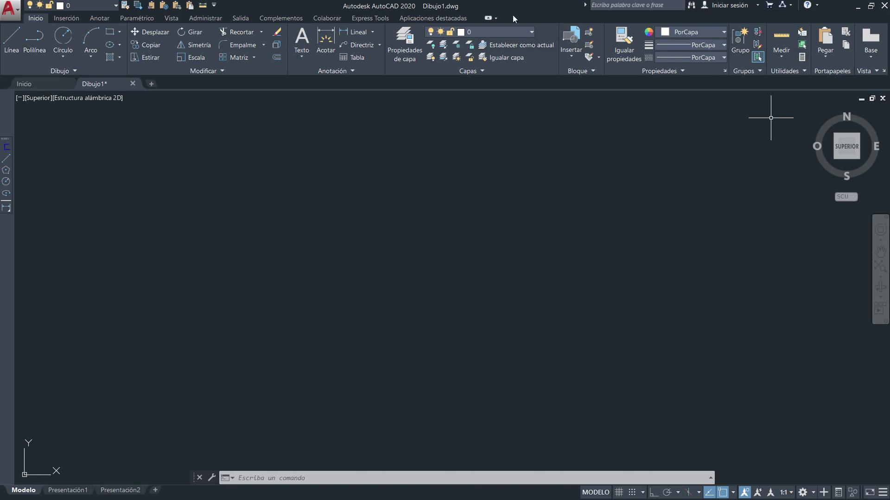
left_click(489, 18)
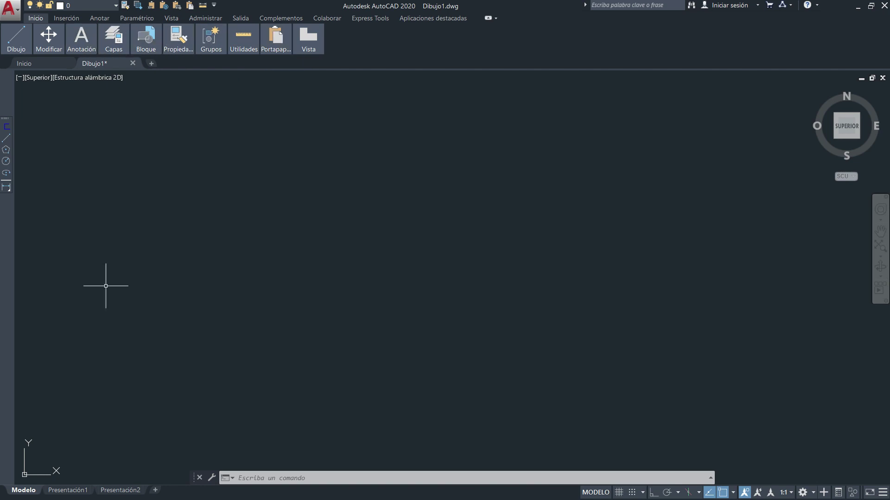
mouse_move(81, 39)
left_click(488, 18)
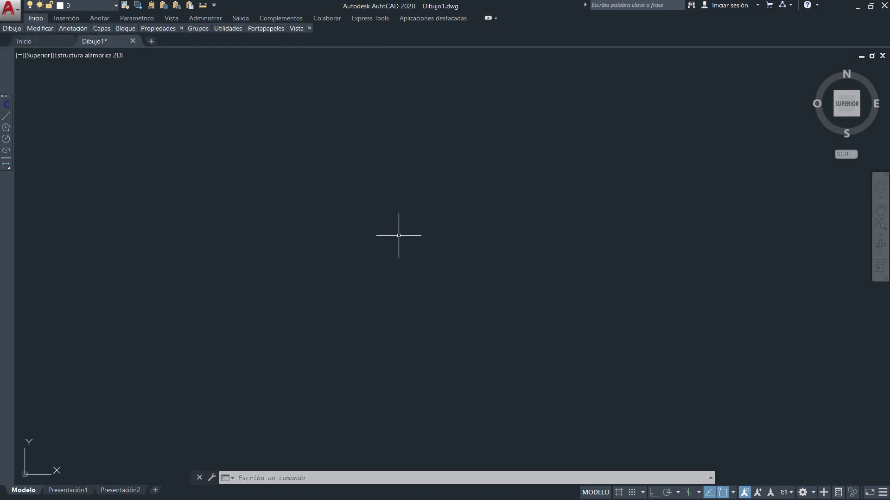
left_click(490, 18)
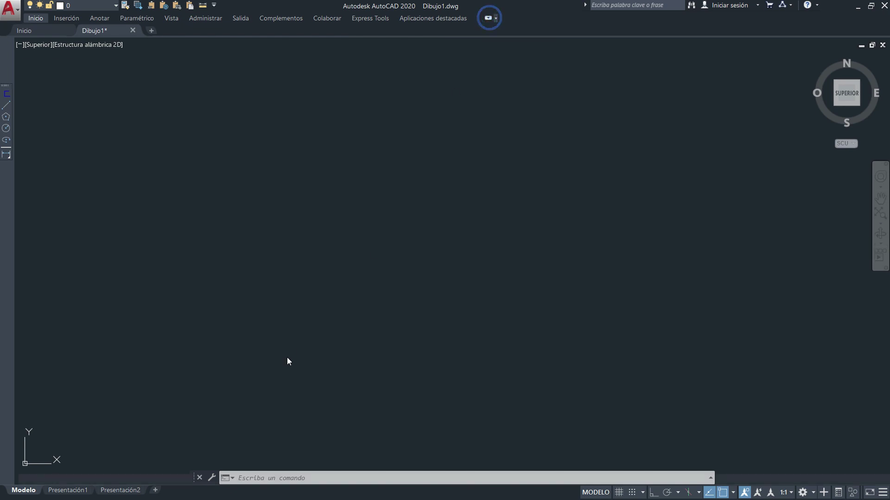
Step: Peek at the Inserción tab, then switch the ribbon to Minimizar a fichas, leaving tabs only
left_click(63, 19)
left_click(36, 18)
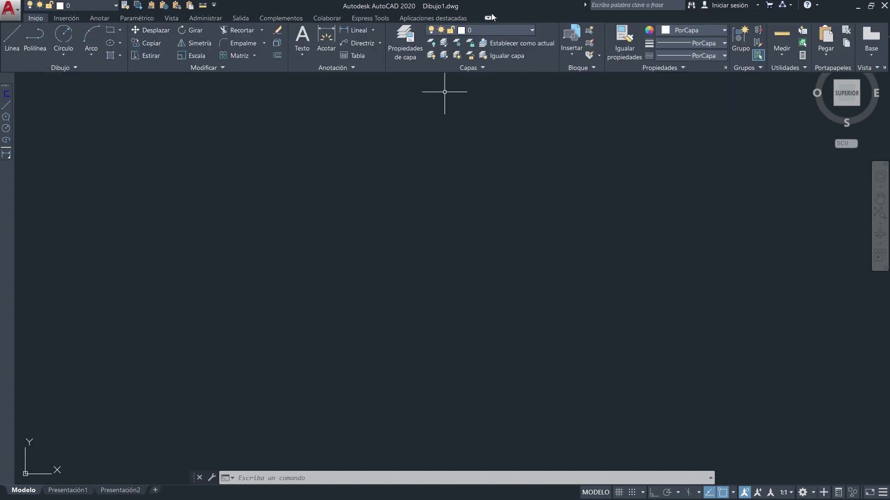
left_click(495, 17)
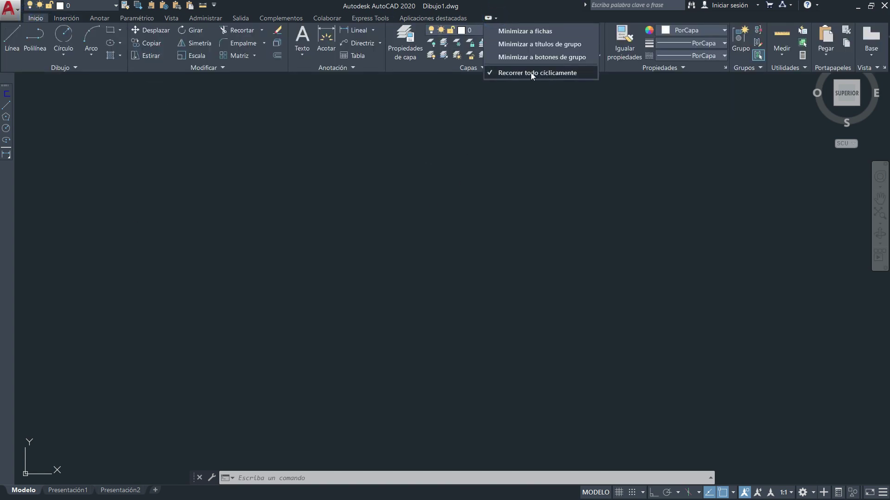
left_click(520, 32)
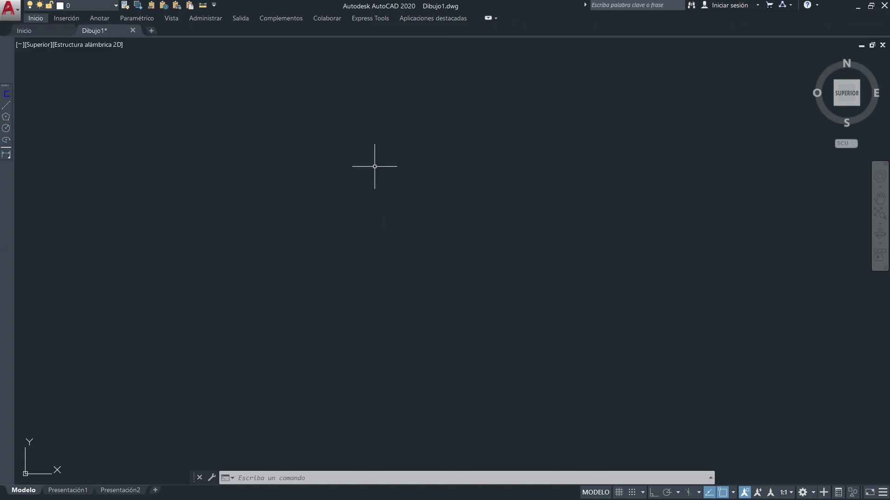
left_click(488, 18)
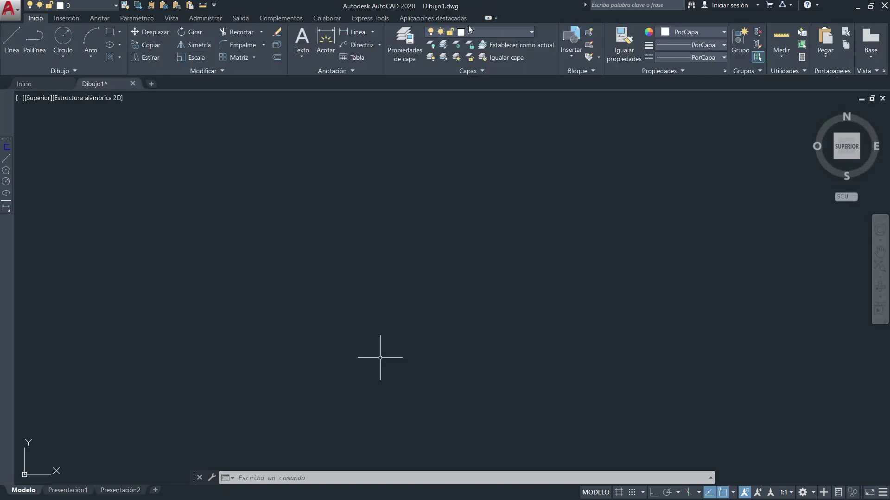
left_click(485, 17)
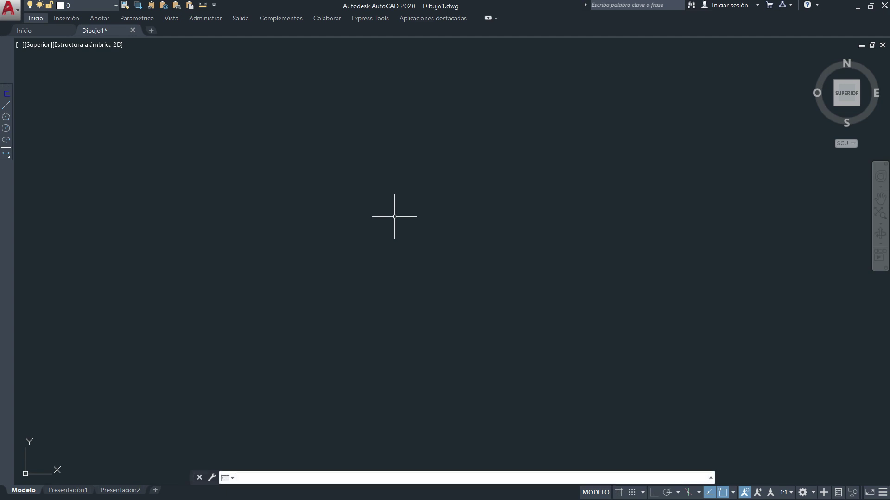
type("CUIR")
Step: Reopen and expand CUI, then show the Cinta de opciones and Fichas descriptions
key("Return")
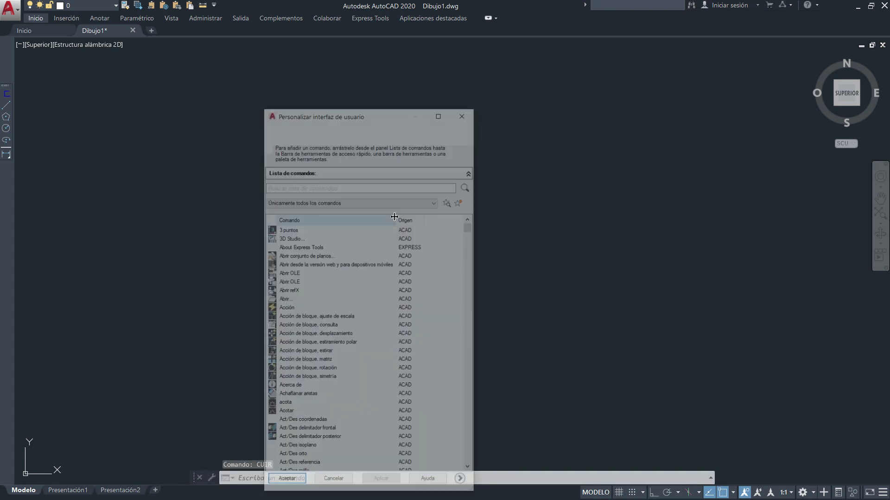
left_click(460, 485)
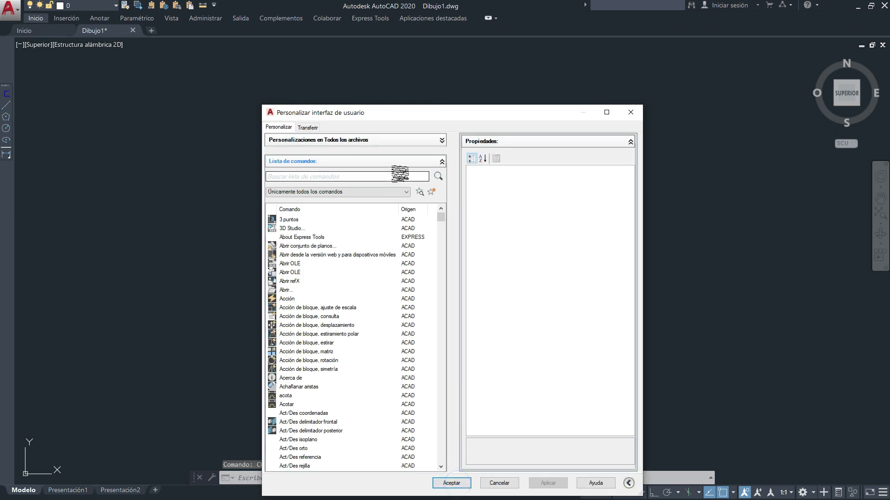
left_click_drag(421, 117, 405, 18)
left_click(426, 41)
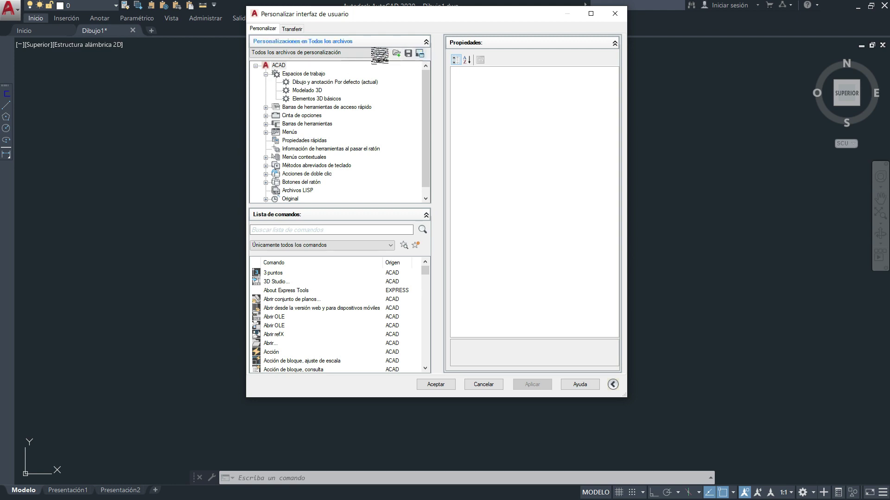
left_click(369, 56)
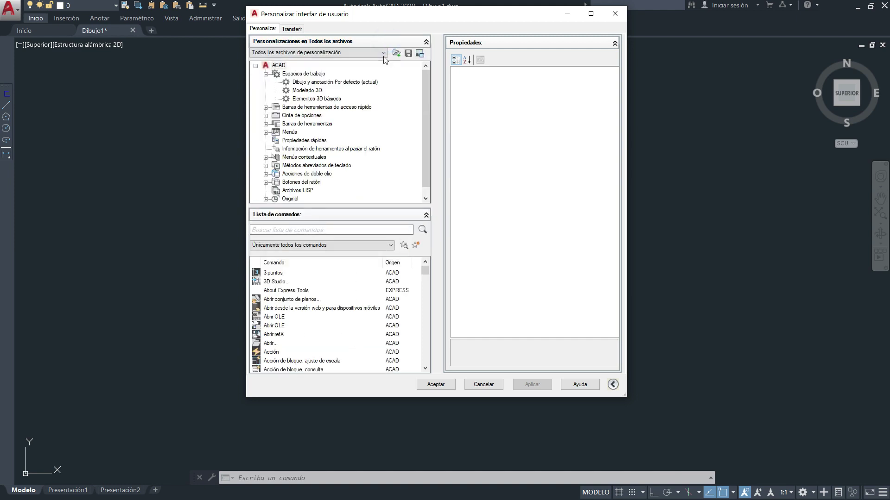
left_click(290, 119)
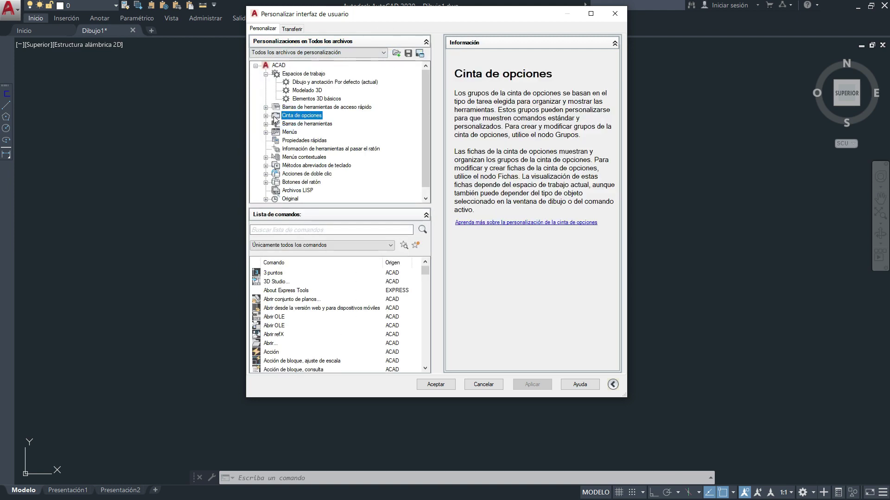
left_click(266, 115)
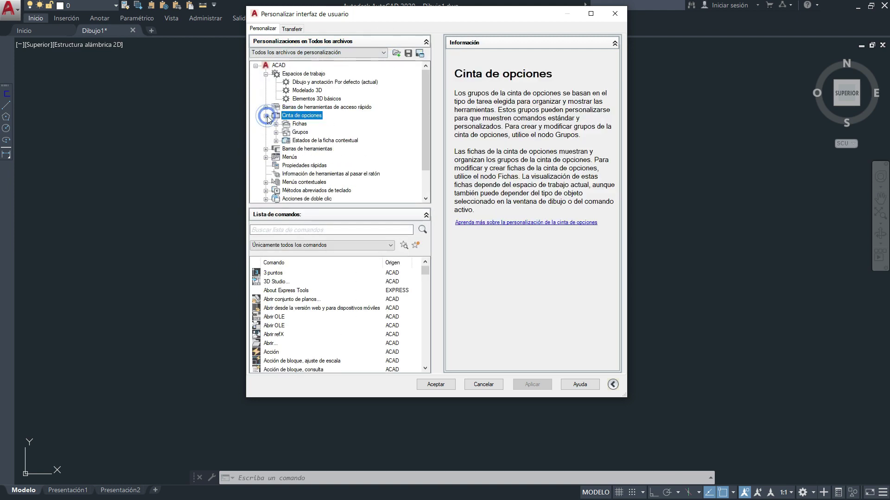
left_click(296, 124)
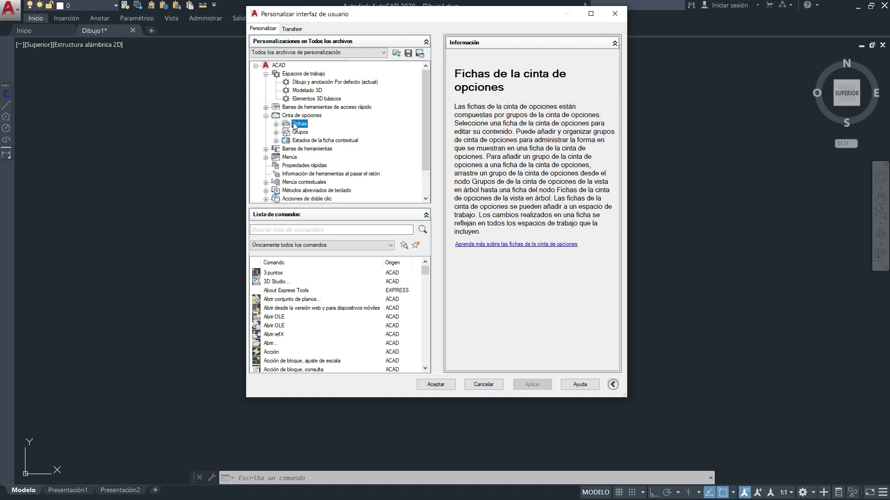
left_click_drag(416, 20, 398, 95)
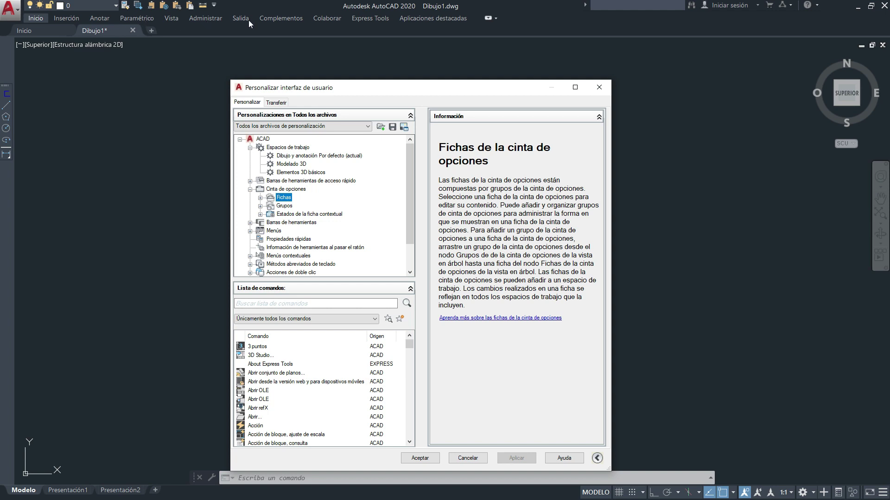
Step: Preview ribbon groups: Anotar - Líneas de centro, then the Anotar tab's Texto and Cotas groups
left_click(260, 206)
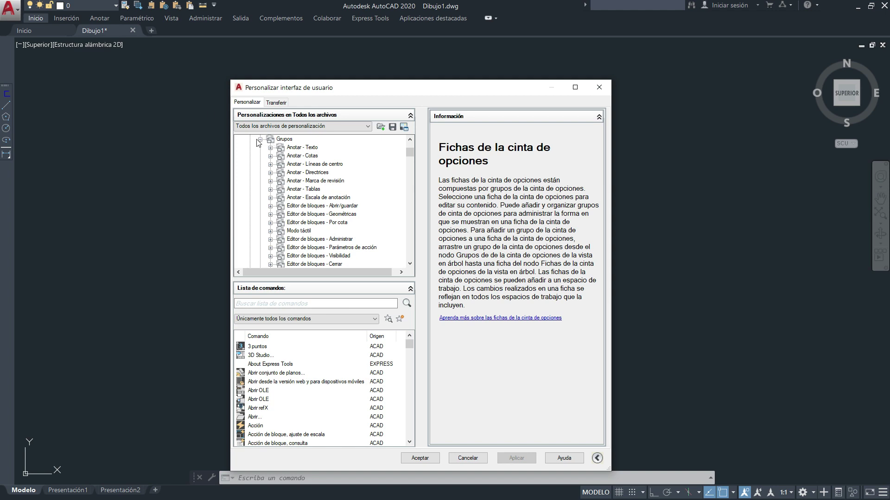
scroll(256, 160, "up", 1)
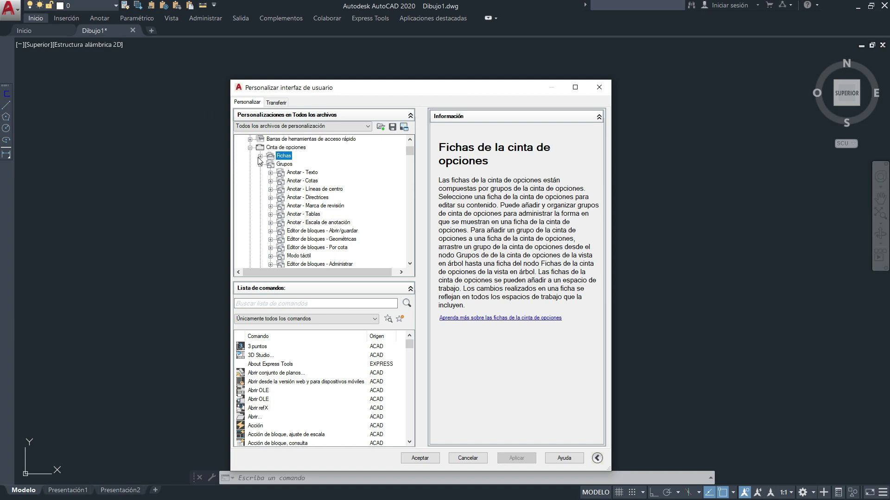
left_click(301, 189)
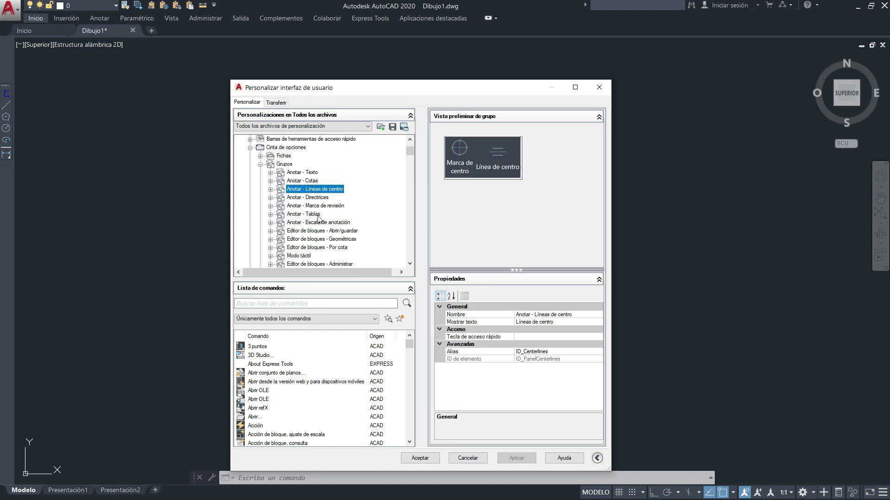
left_click(261, 156)
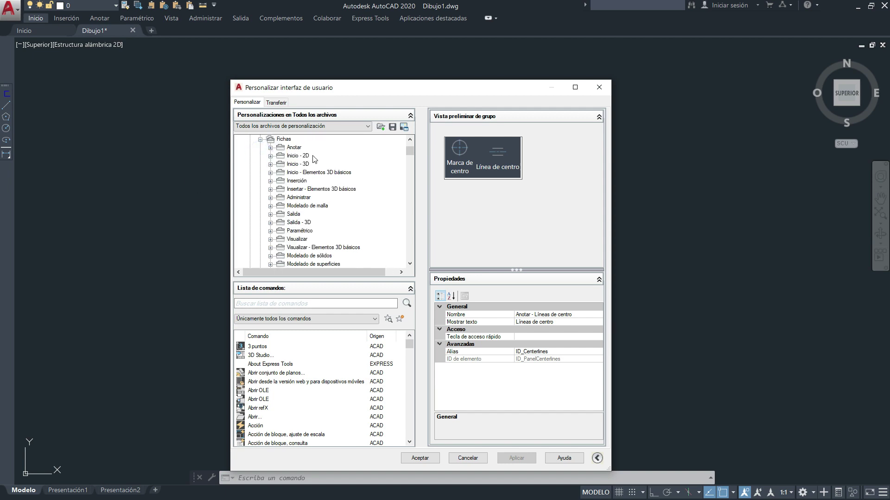
double_click(290, 148)
left_click(318, 157)
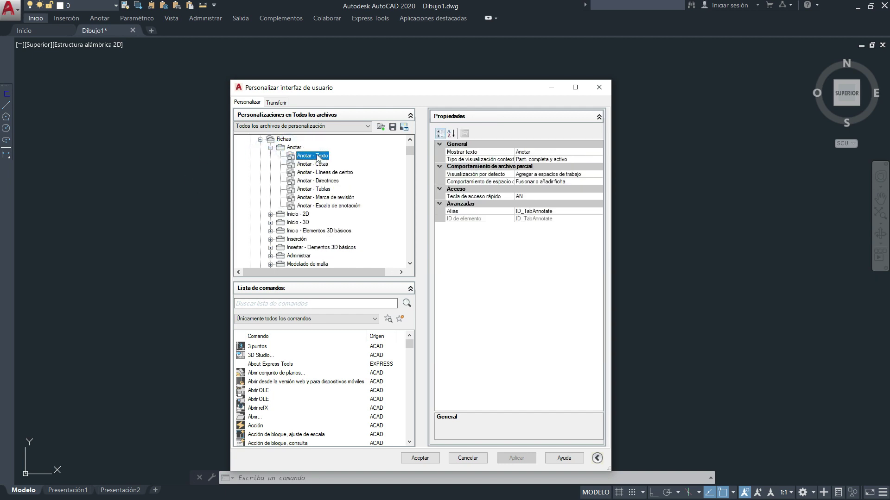
left_click(319, 165)
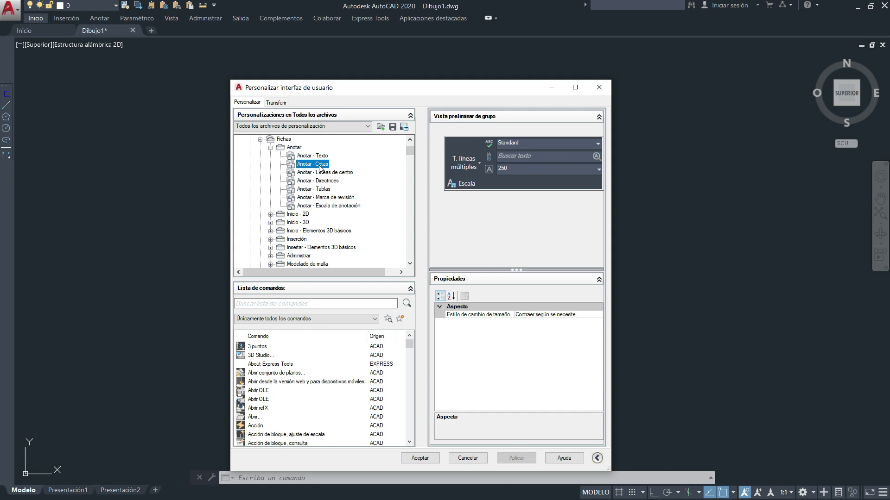
left_click(330, 206)
Step: Collapse the tab and group lists and read the Grupos and contextual tab state descriptions
left_click(270, 147)
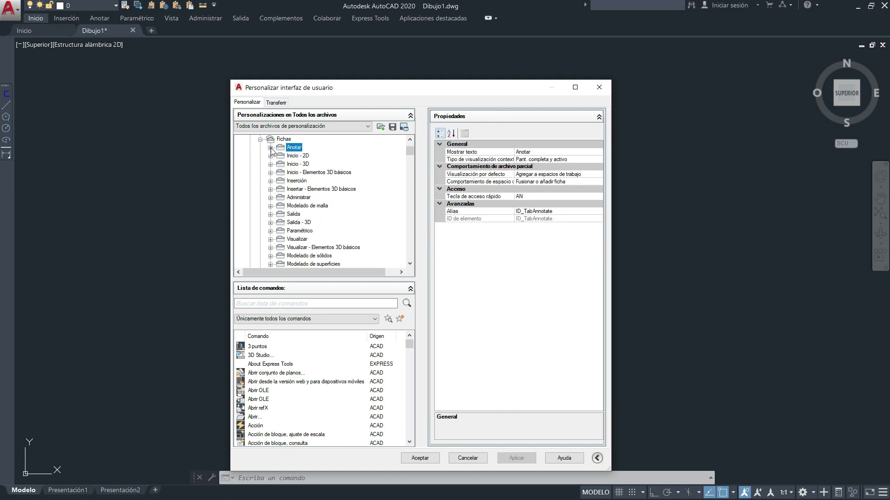
left_click(260, 139)
left_click(260, 148)
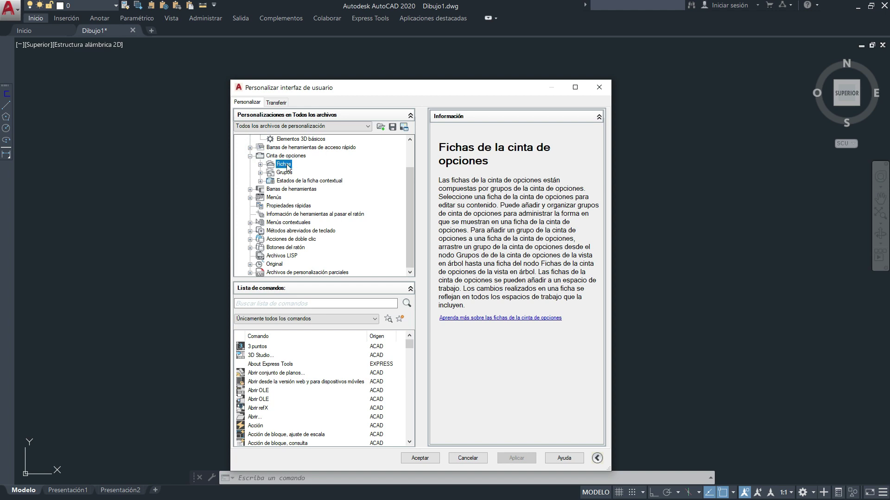
left_click(291, 174)
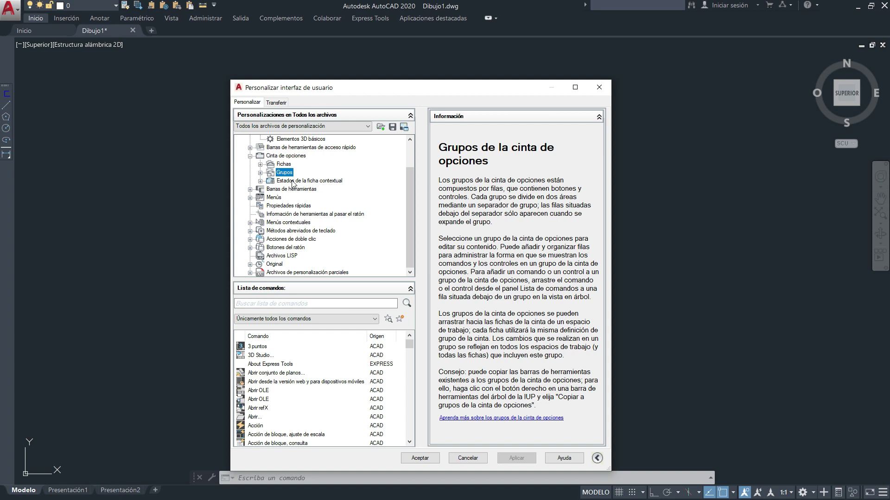
left_click(292, 181)
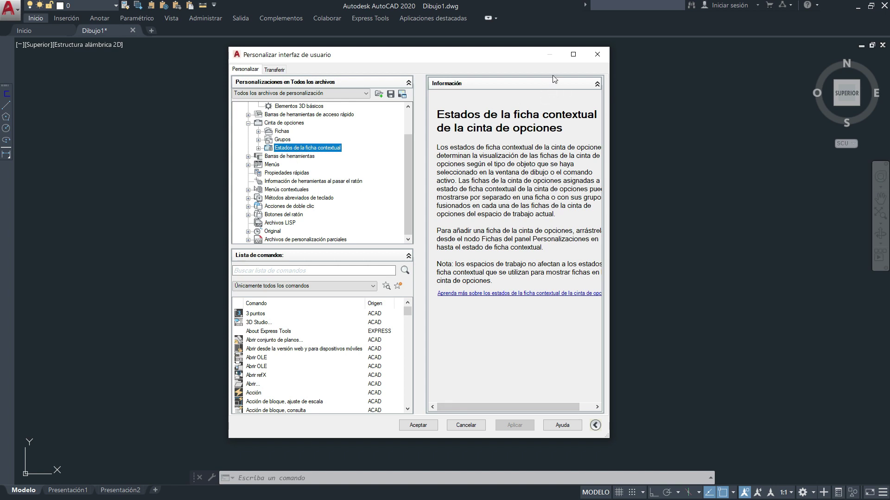
Step: Close the CUI window and restore the ribbon panels
left_click(596, 55)
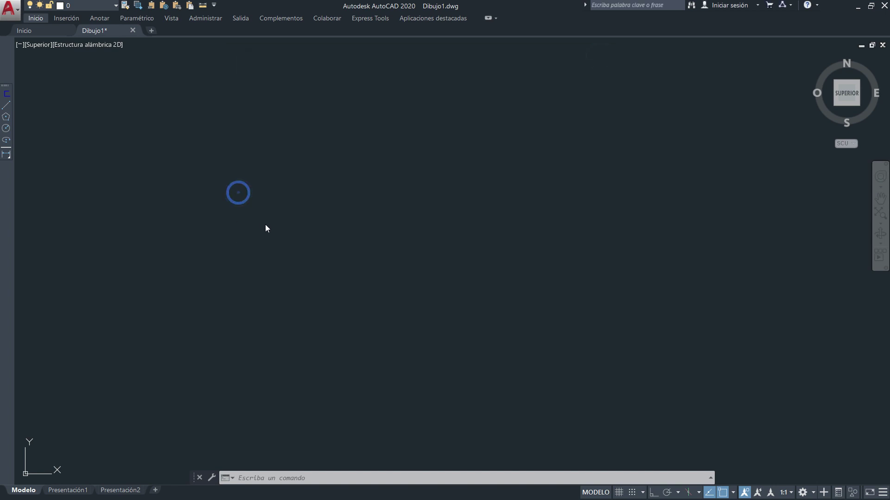
left_click(488, 18)
left_click(239, 192)
left_click(488, 18)
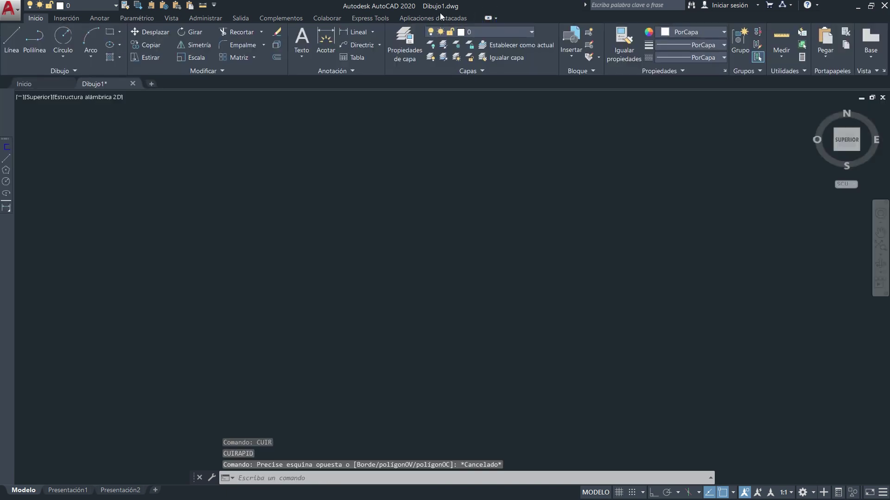
Step: Draw a rectangle, fill it with a grid hatch, and select the hatch to see its tab
left_click(110, 32)
left_click(402, 272)
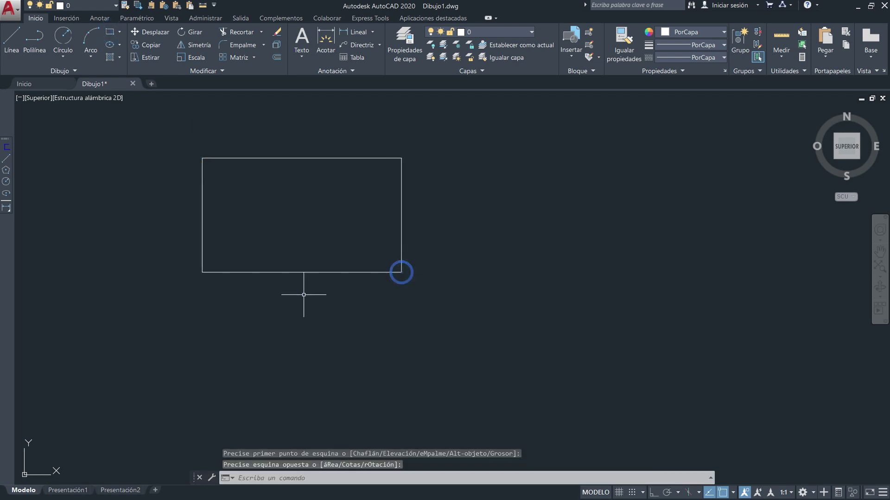
left_click(110, 57)
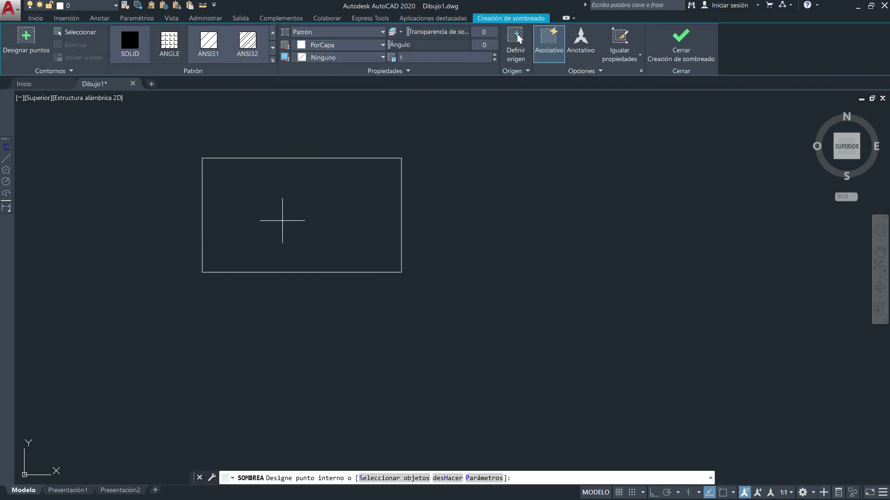
left_click(282, 220)
key("Escape")
key("Escape")
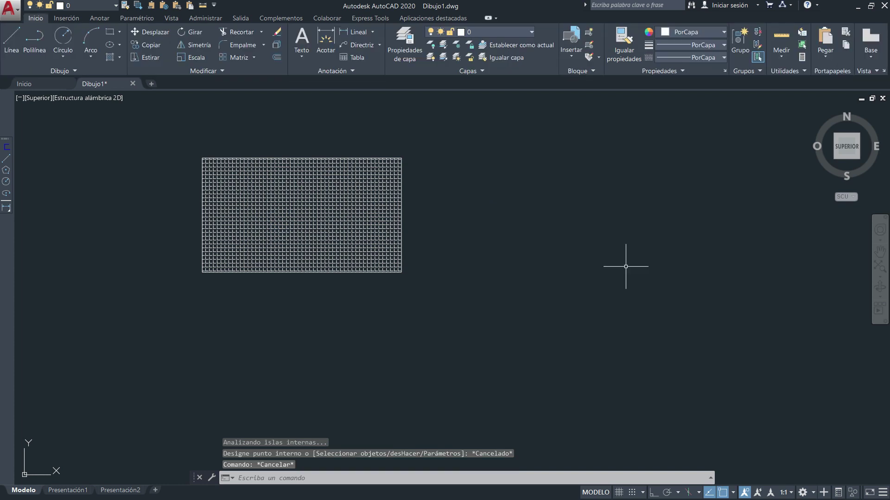
left_click(281, 200)
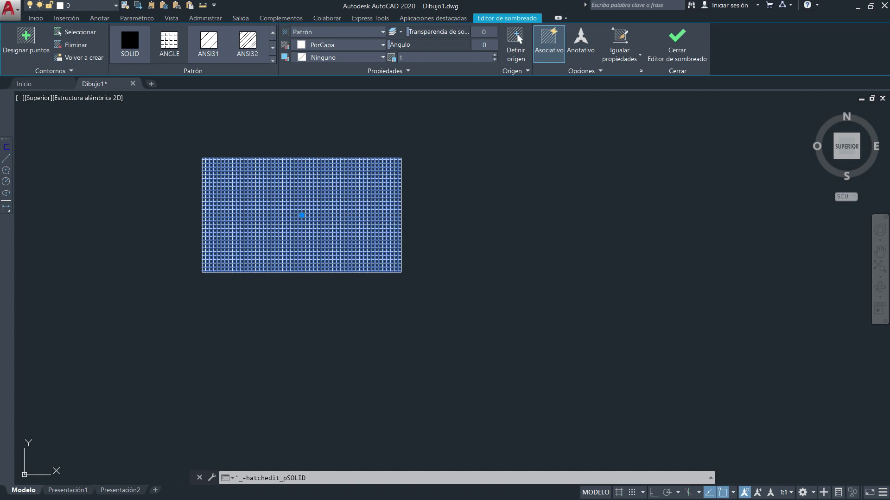
key("Escape")
key("Escape")
key("Escape")
Step: Reopen CUI, expand the ribbon items and show the Estados de la ficha contextual description
type("cui")
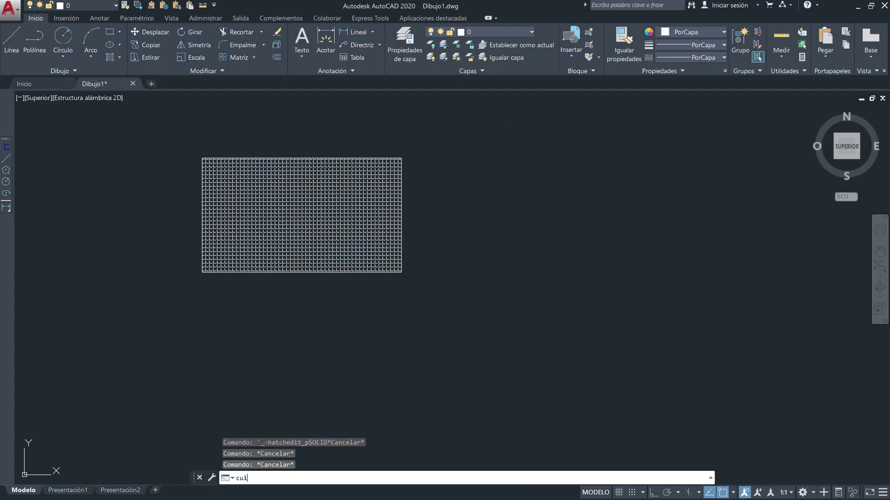
key("Return")
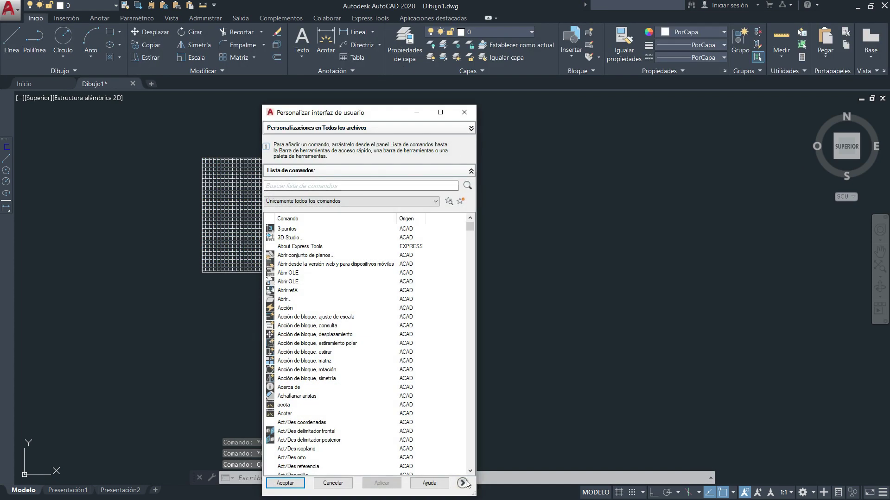
left_click(356, 140)
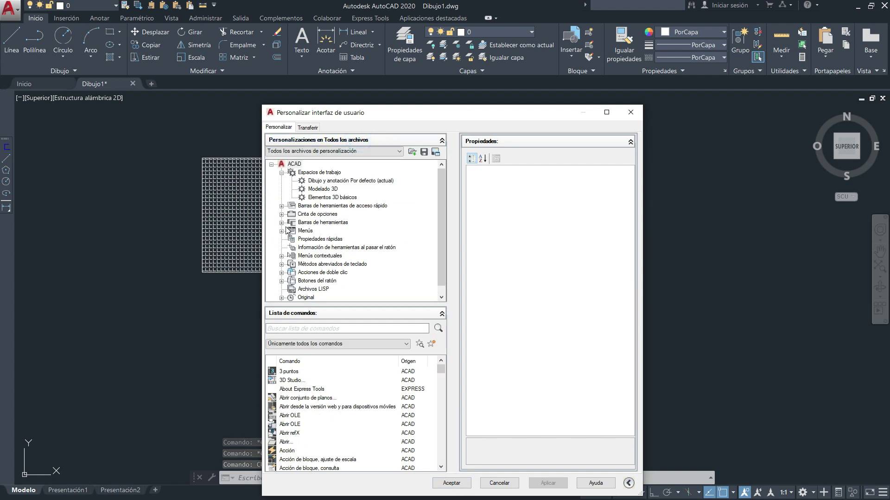
left_click(282, 214)
left_click(326, 239)
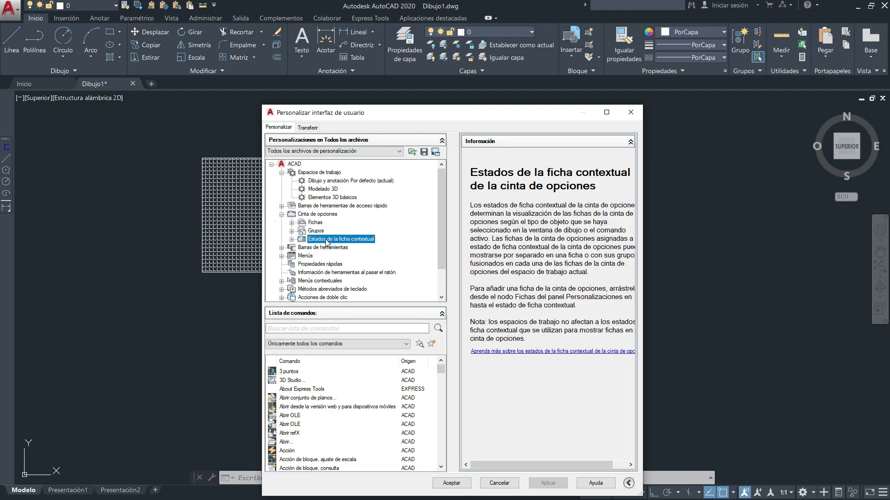
left_click_drag(457, 113, 423, 41)
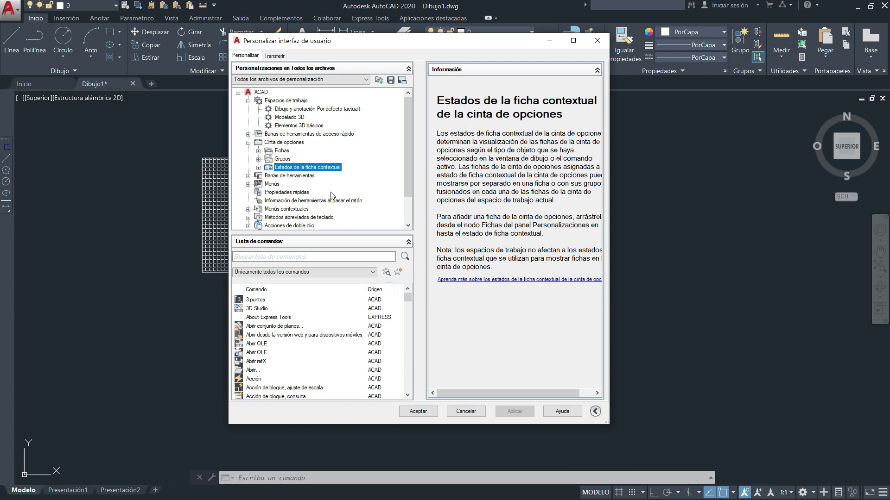
Step: List the contextual tab states and open Sombreado seleccionado's Editor de sombreado tab properties
left_click(259, 167)
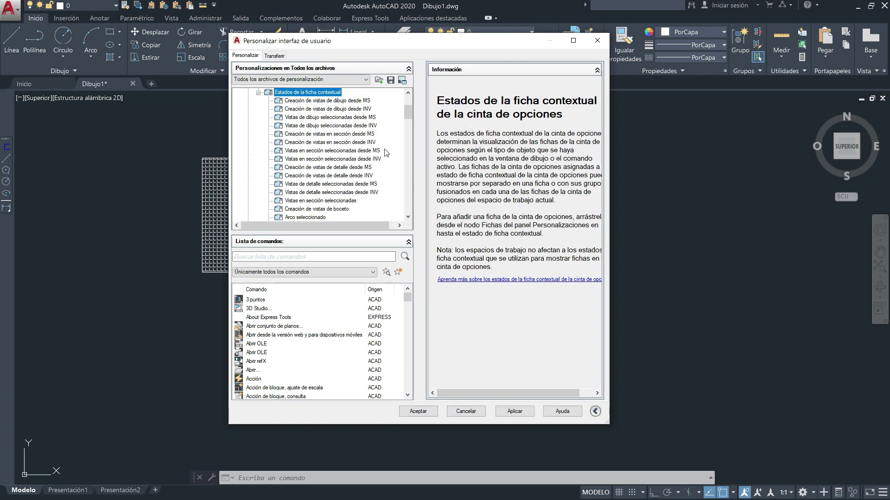
left_click(280, 119)
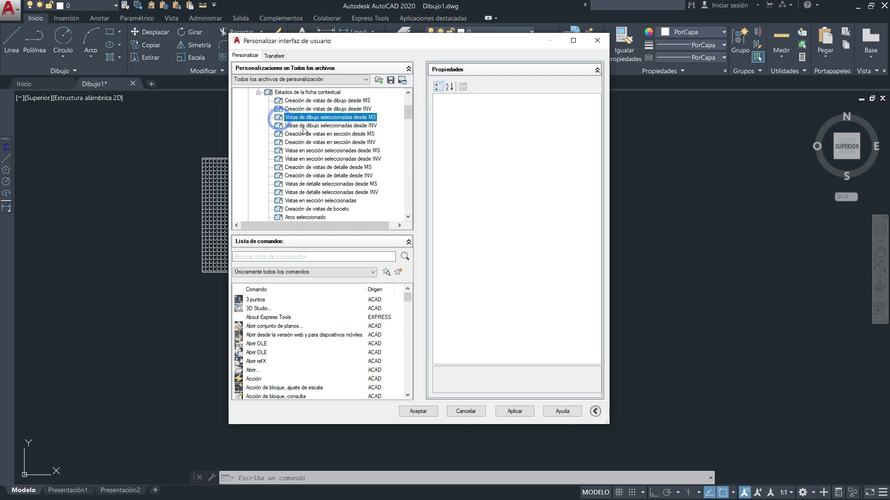
left_click_drag(407, 113, 410, 138)
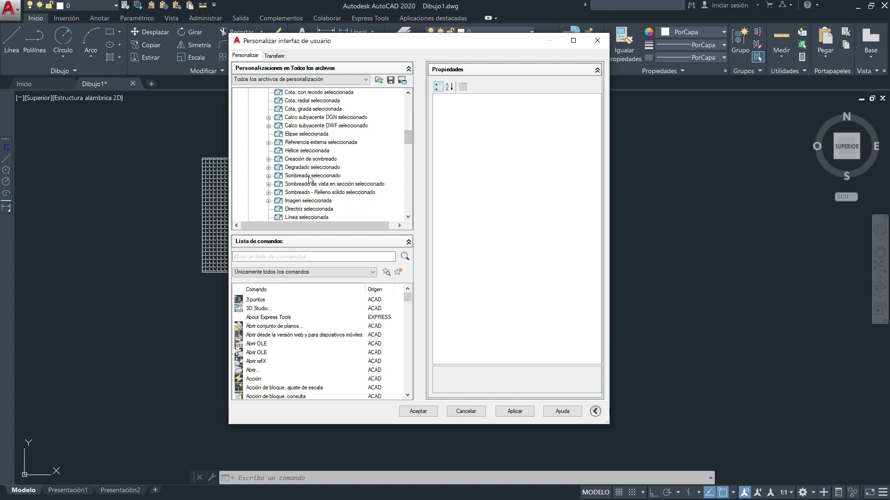
left_click(269, 177)
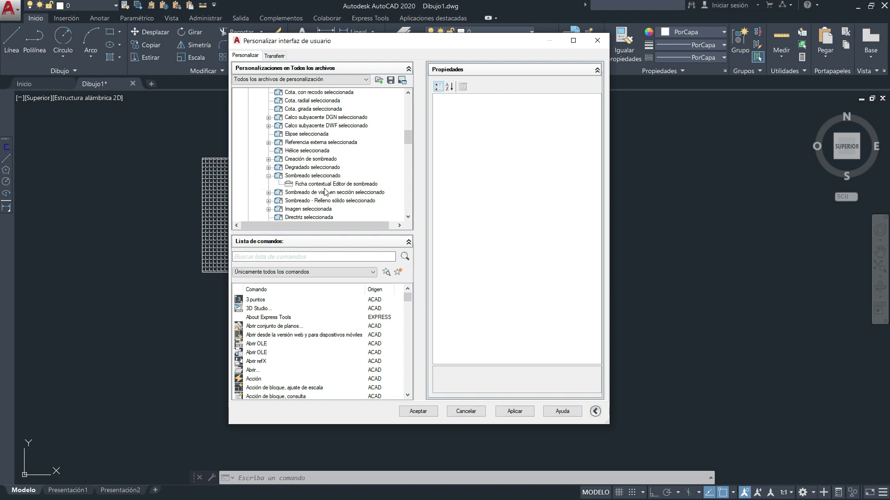
left_click(327, 185)
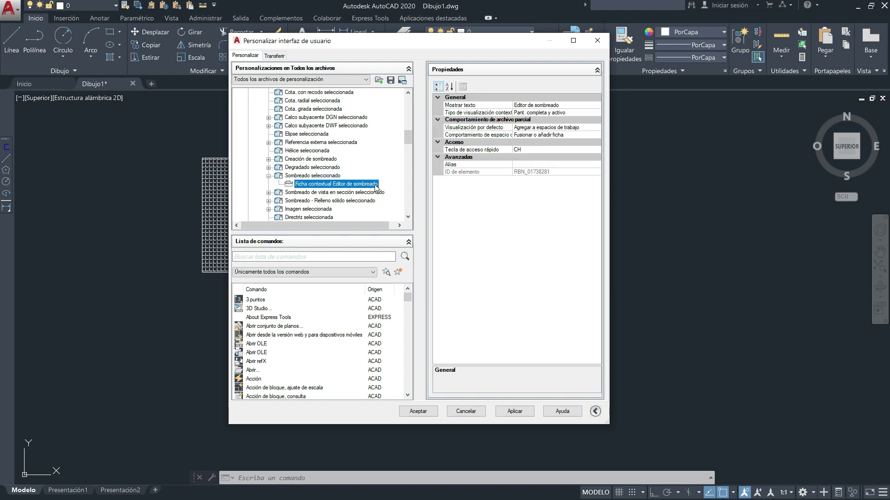
Step: Show the 'Ficha contextual Imagen de mapa' properties (key tip MI) and maximize the customization window
left_click_drag(410, 137, 401, 105)
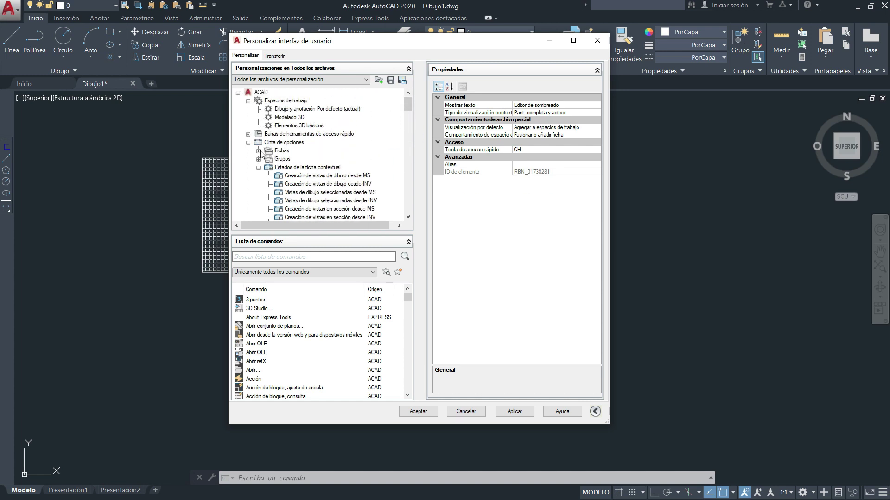
left_click(259, 151)
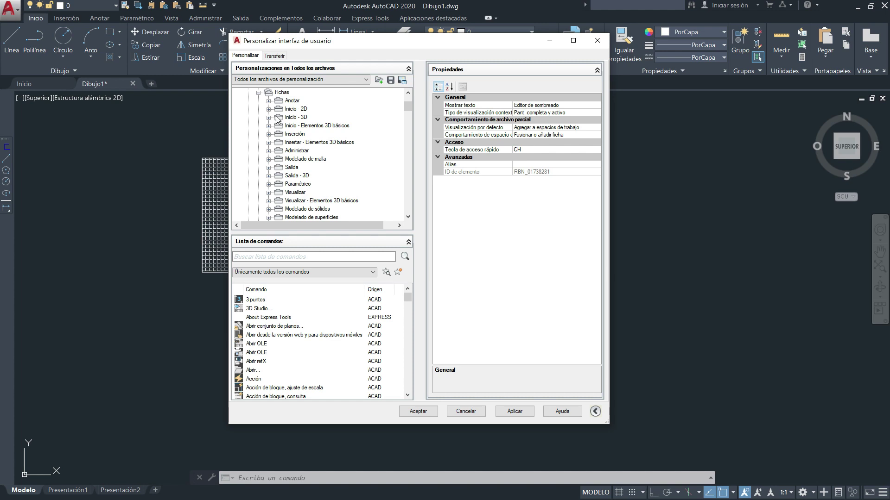
scroll(299, 163, "down", 1)
scroll(299, 163, "down", 1)
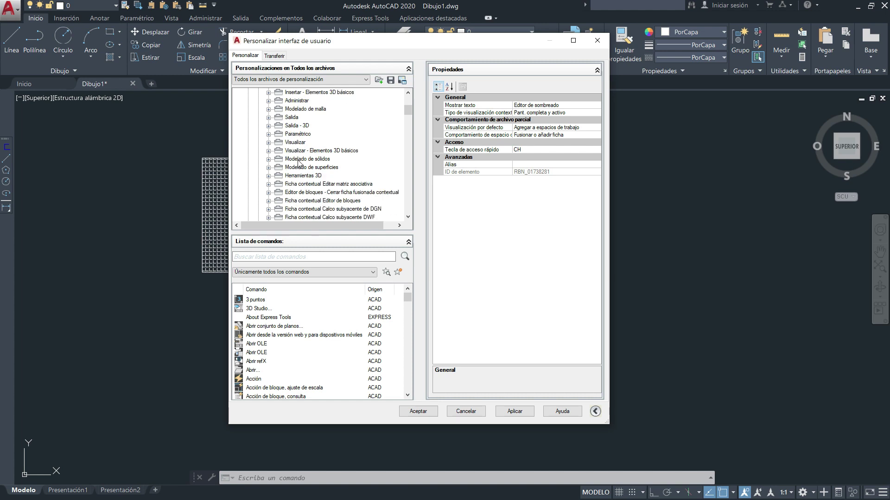
scroll(298, 163, "down", 1)
scroll(319, 196, "down", 1)
scroll(357, 196, "down", 1)
scroll(357, 196, "down", 1)
scroll(357, 197, "down", 1)
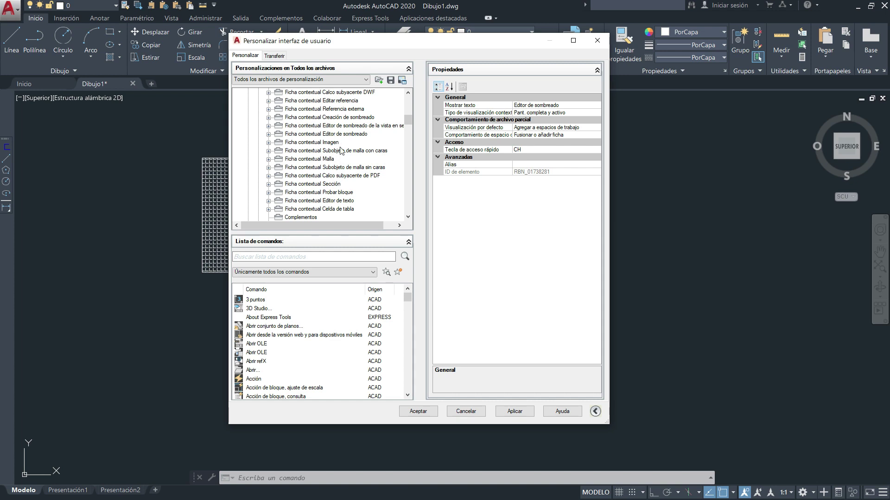
scroll(344, 158, "down", 2)
scroll(344, 158, "down", 1)
scroll(344, 158, "down", 1)
scroll(345, 158, "down", 2)
scroll(352, 162, "down", 2)
scroll(364, 168, "up", 2)
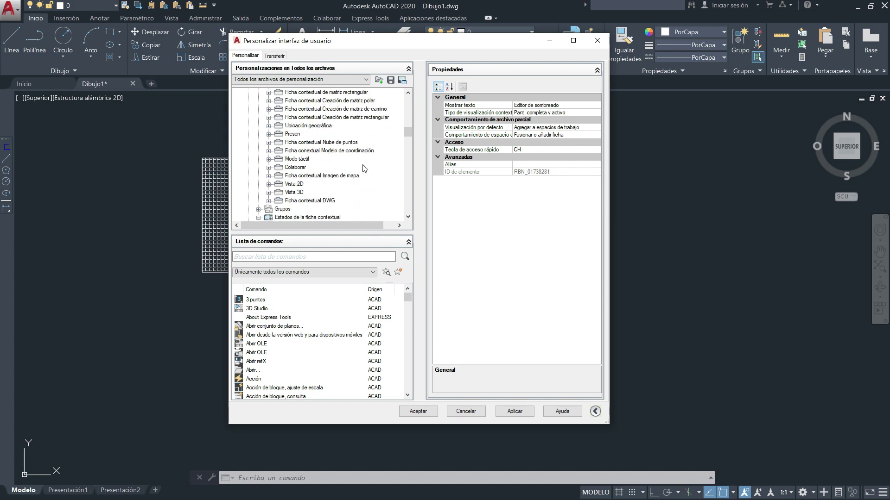
left_click(326, 176)
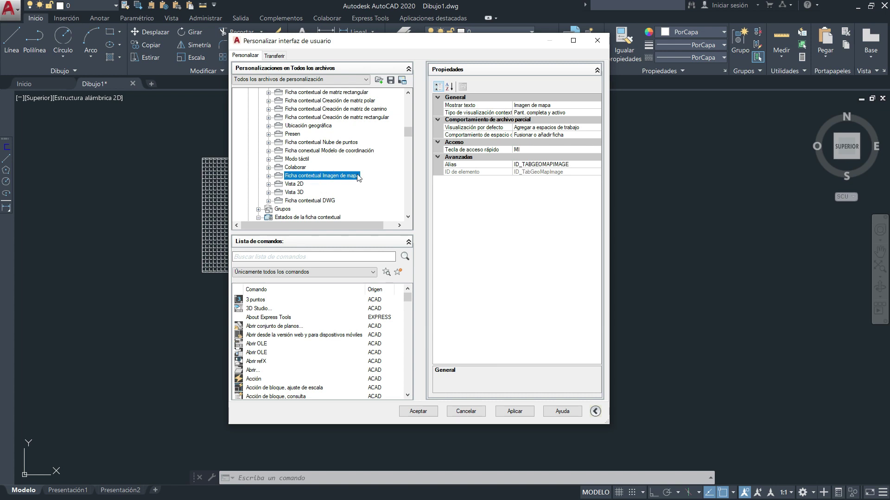
left_click(572, 40)
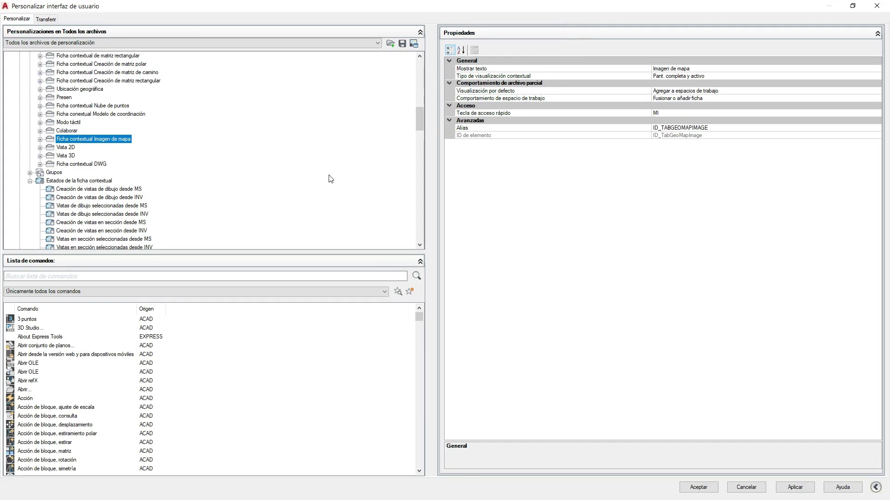
Step: Expand the 'Ficha contextual Creación de sombreado' tab to list its panels
left_click_drag(399, 252, 399, 361)
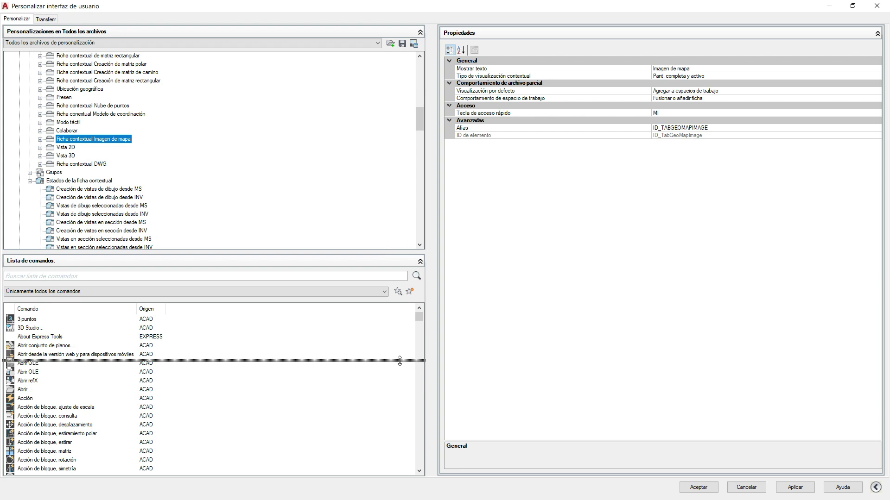
scroll(137, 197, "up", 6)
scroll(137, 259, "up", 1)
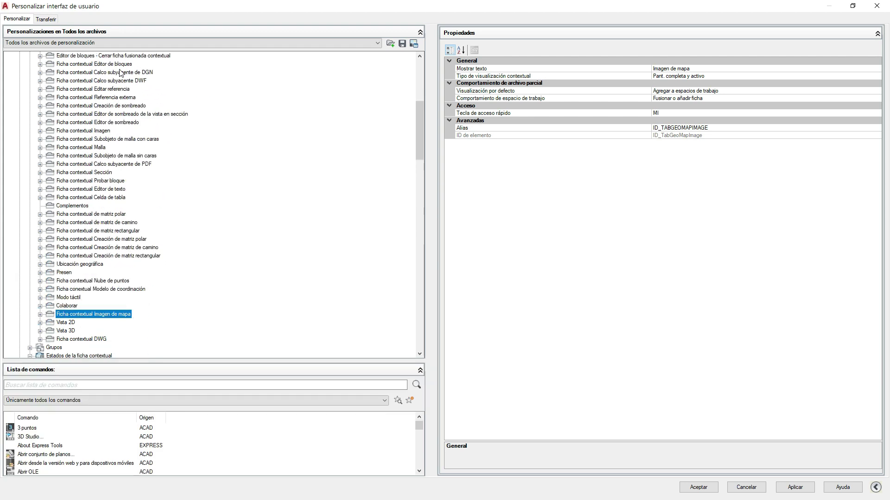
scroll(113, 74, "up", 3)
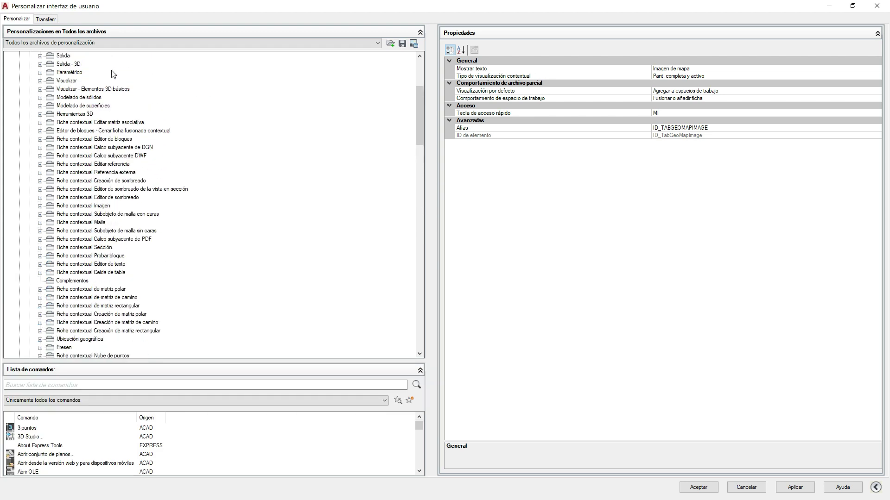
left_click(85, 140)
key("Down")
key("Down")
key("Down")
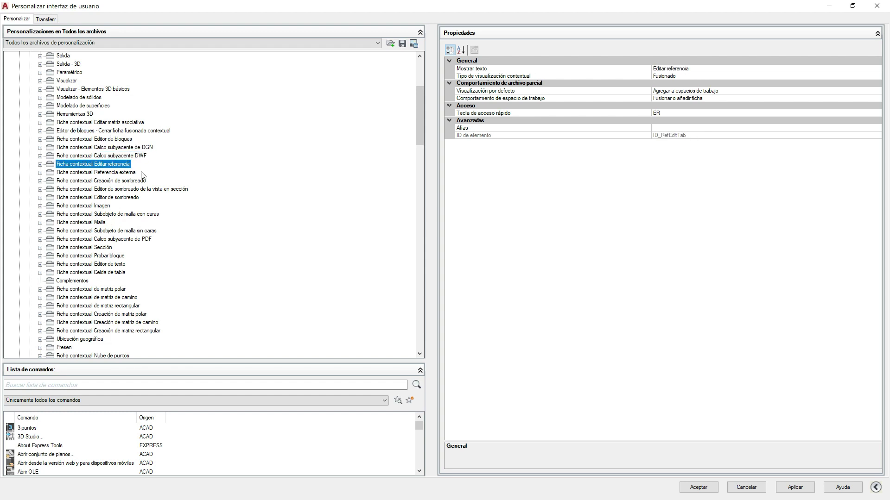
key("Down")
key("Down")
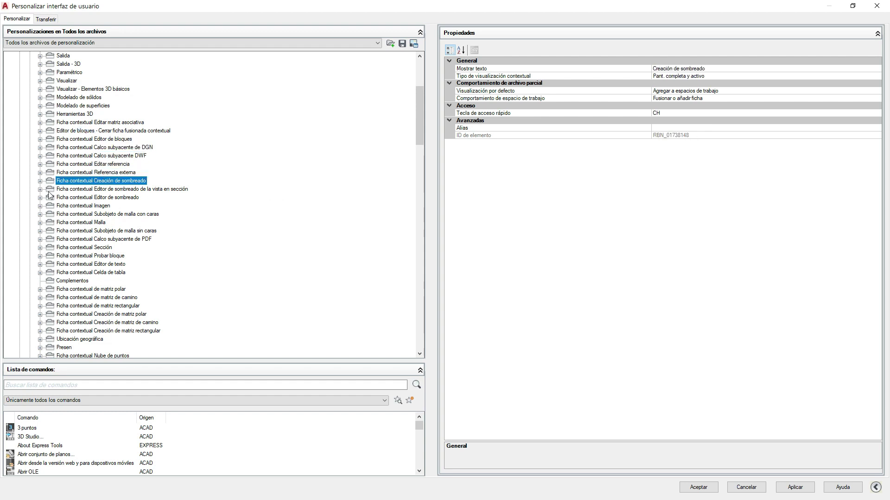
left_click(40, 181)
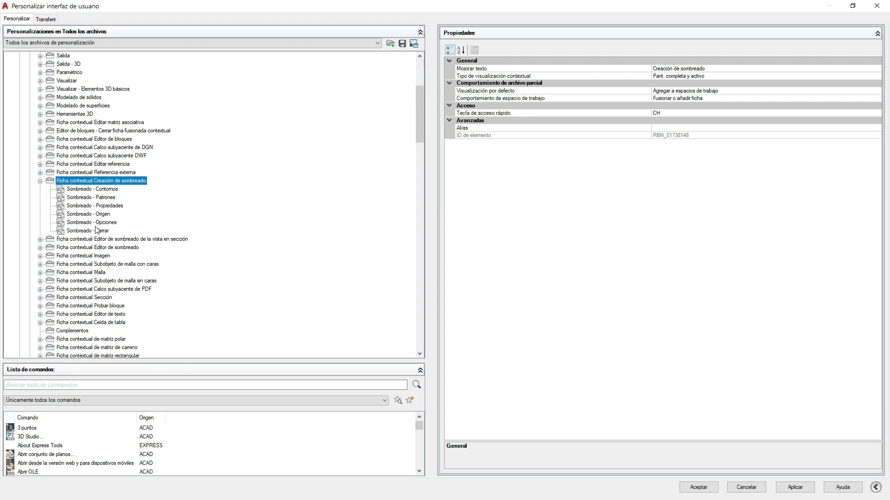
Step: Restore the customization window and close it, discarding unsaved changes
left_click(849, 7)
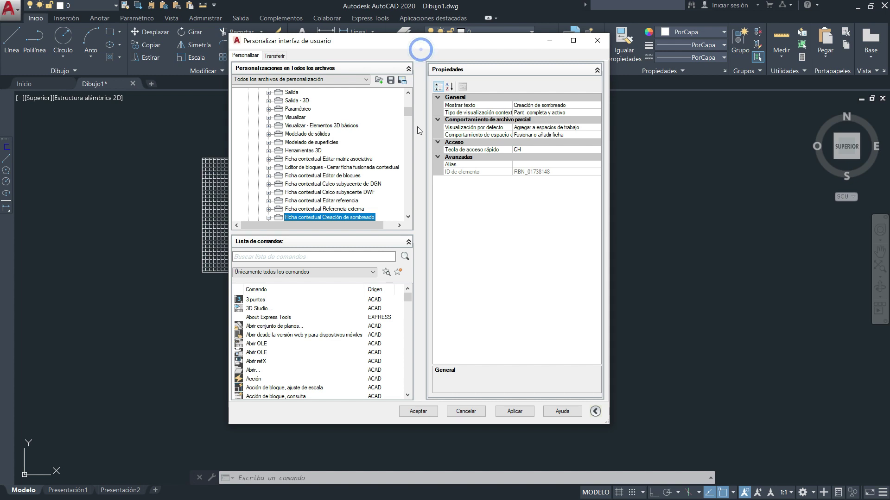
left_click_drag(422, 46, 433, 96)
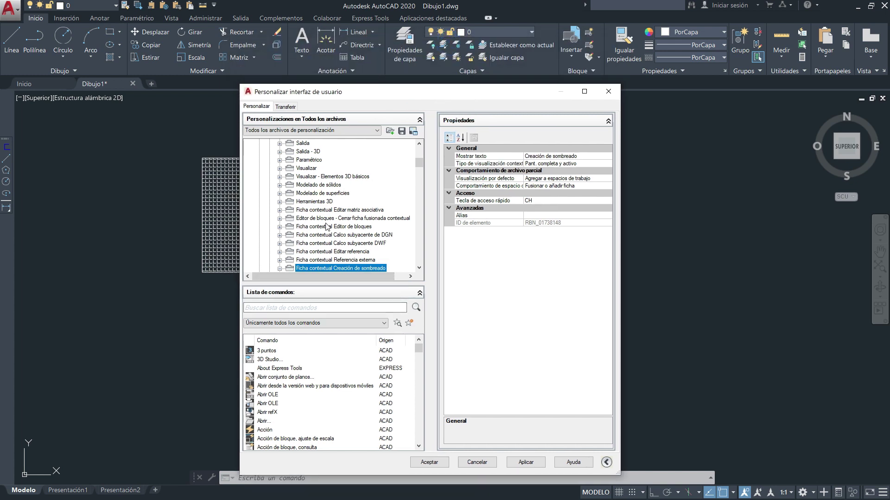
left_click(608, 92)
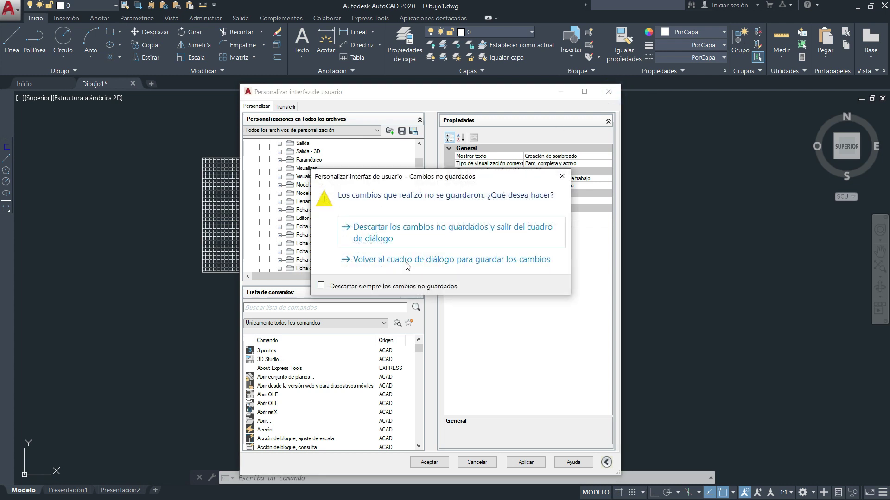
left_click(372, 260)
left_click(609, 92)
left_click(362, 237)
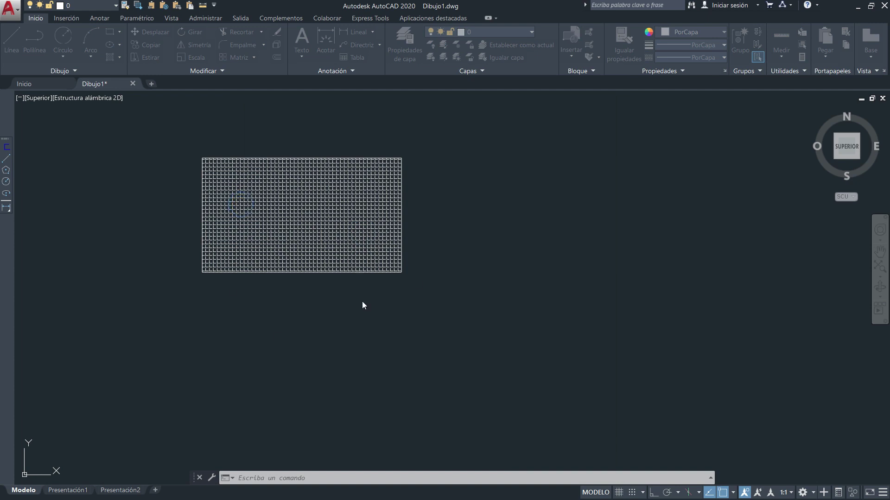
Step: Create multiline text 'hola' in a box right of the hatched rectangle
left_click(334, 222)
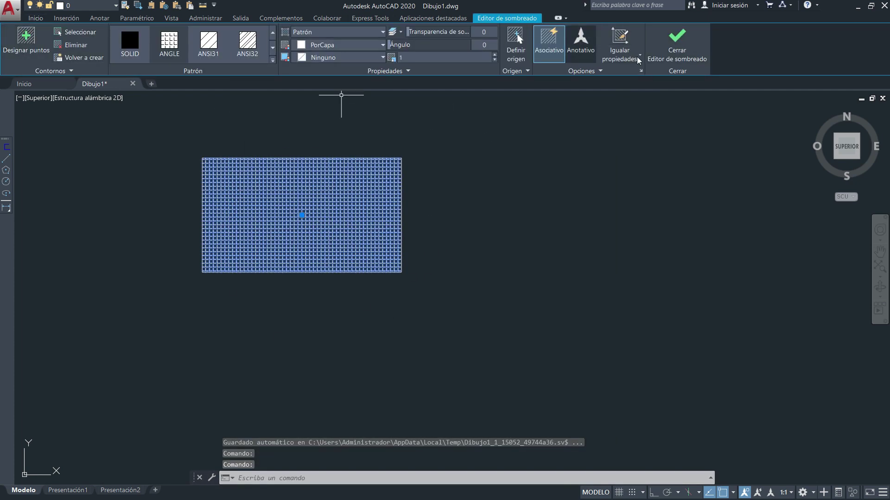
key("Escape")
key("Escape")
key("Escape")
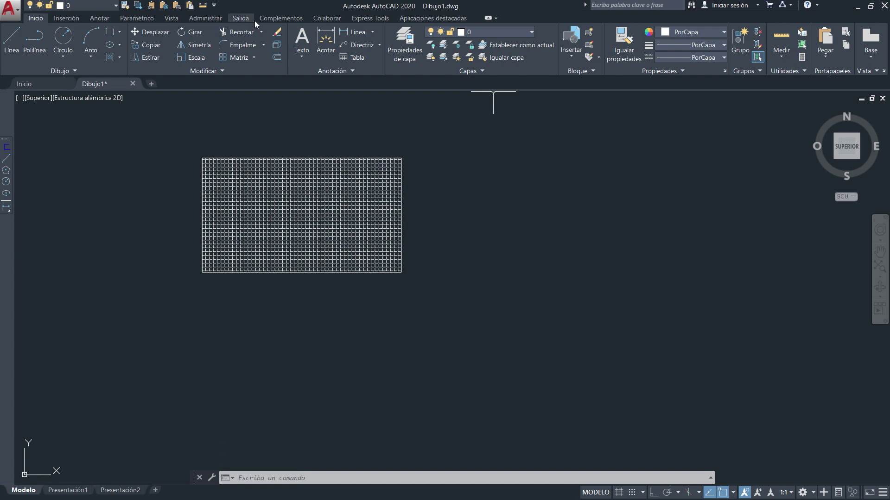
left_click(305, 44)
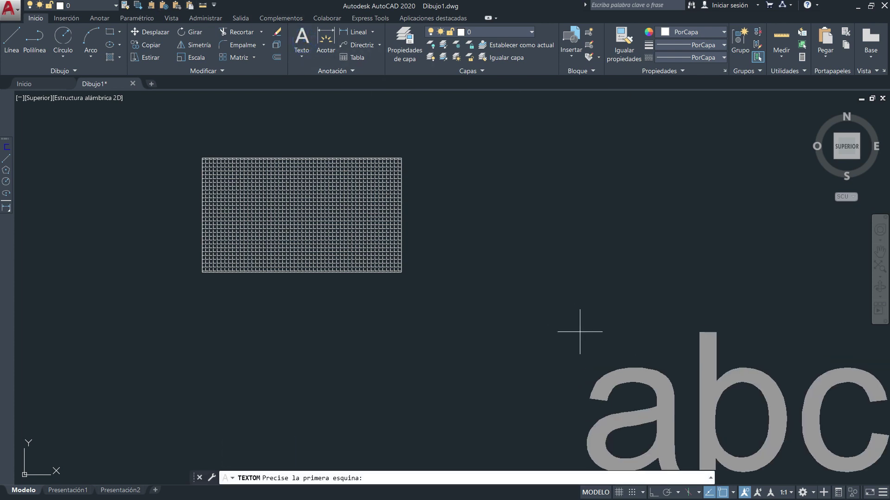
left_click(457, 136)
left_click(630, 318)
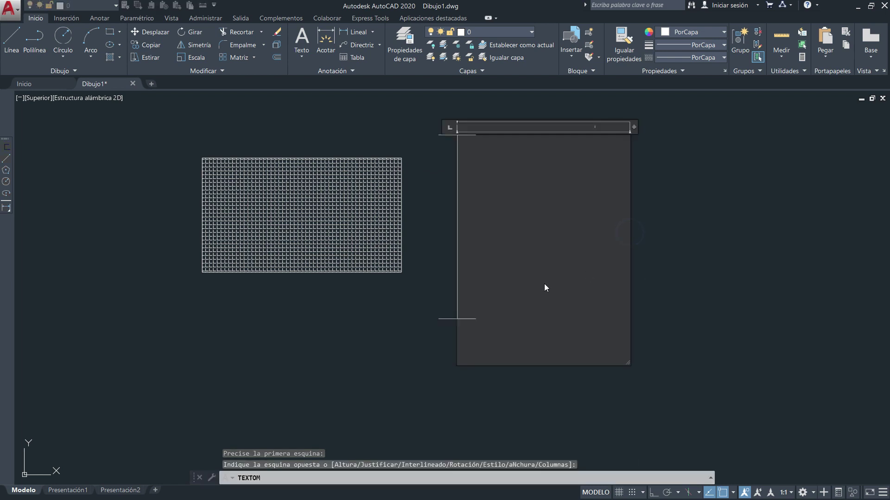
type("hola")
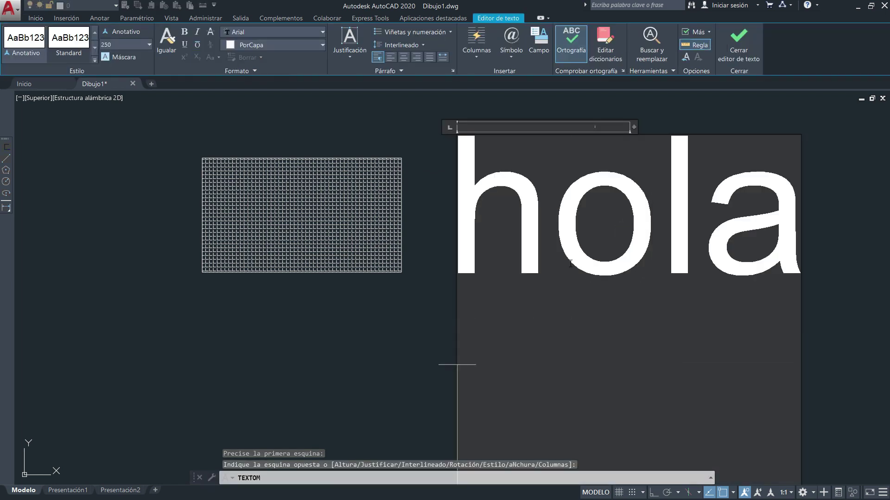
left_click(410, 308)
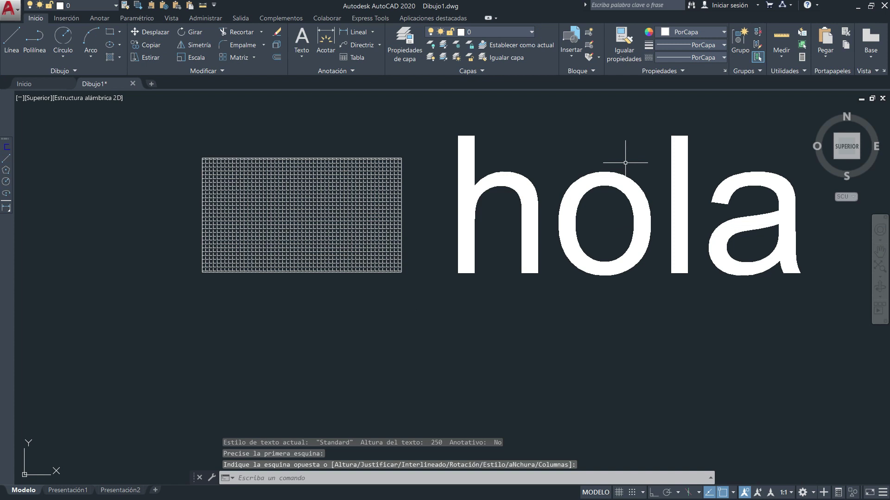
Step: Reselect the 'hola' text and open it in the text editor, leaving without changes
left_click(514, 174)
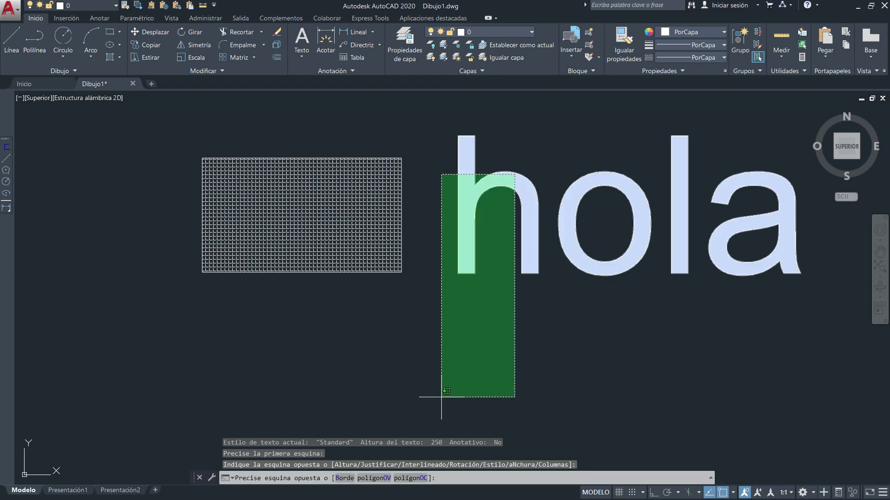
left_click(440, 397)
key("Escape")
key("Escape")
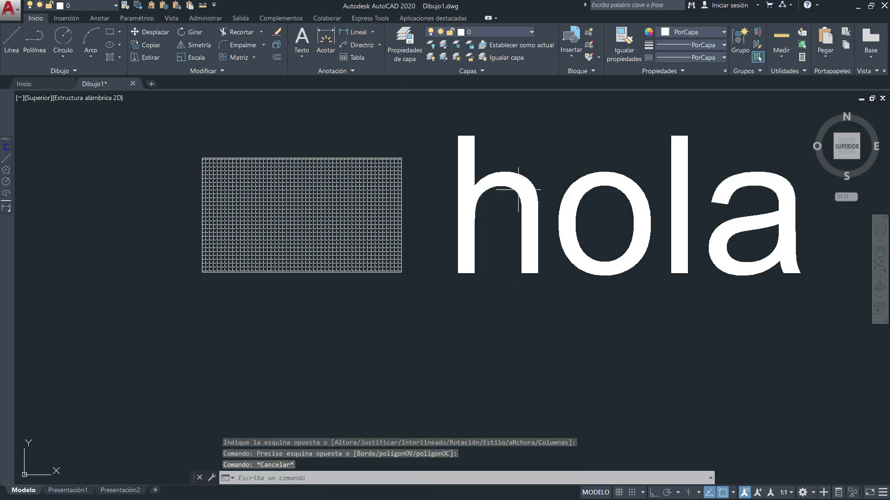
left_click(526, 177)
double_click(526, 178)
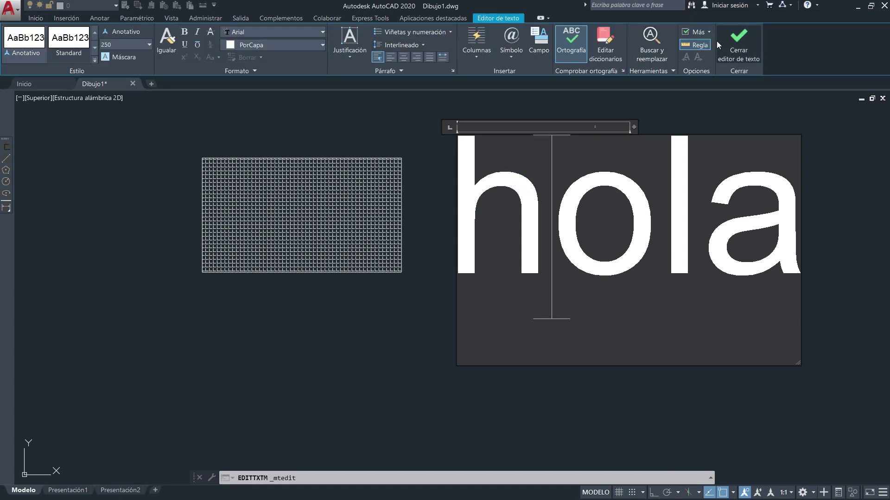
key("Escape")
key("Escape")
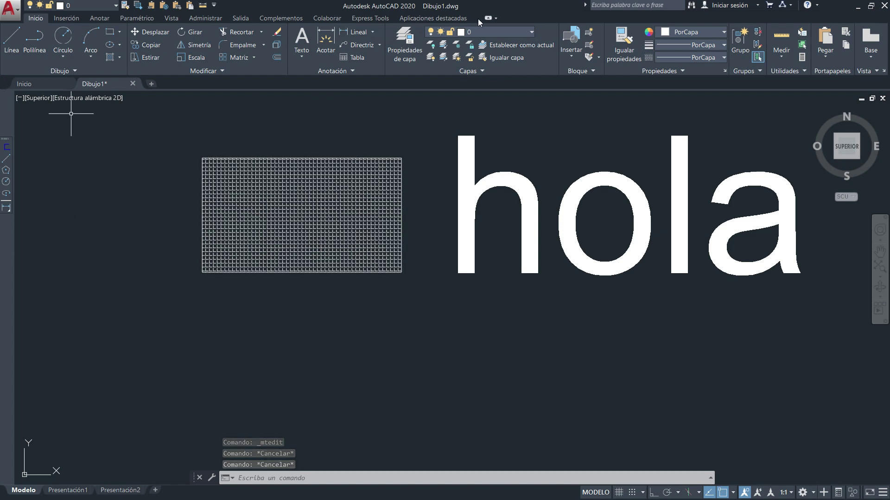
Step: Erase the hatch and the 'hola' text with a crossing window
key("Delete")
left_click(569, 324)
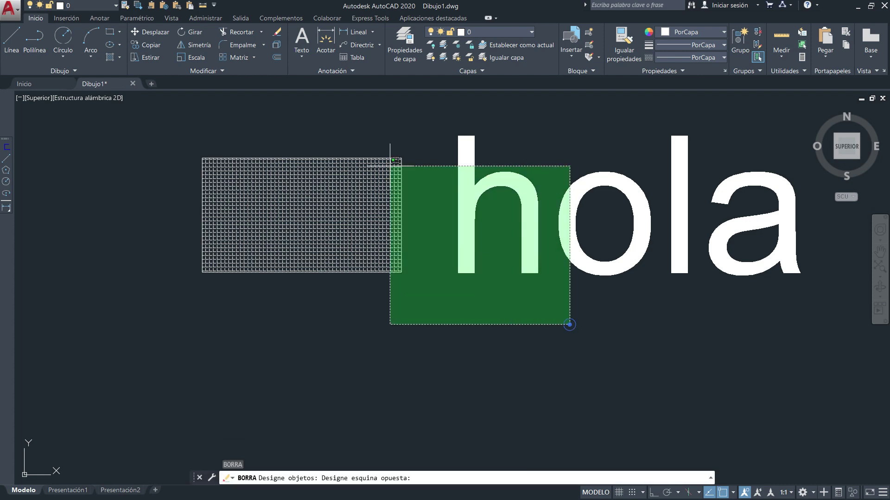
left_click(391, 166)
key("Return")
Step: Open CUI, list the ribbon tabs under Cinta de opciones > Fichas, then close the dialog
type("CUIR")
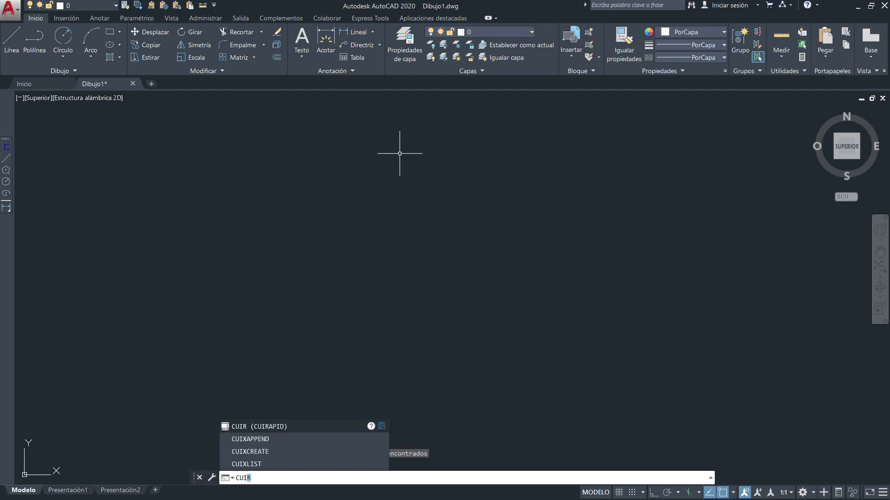
key("Return")
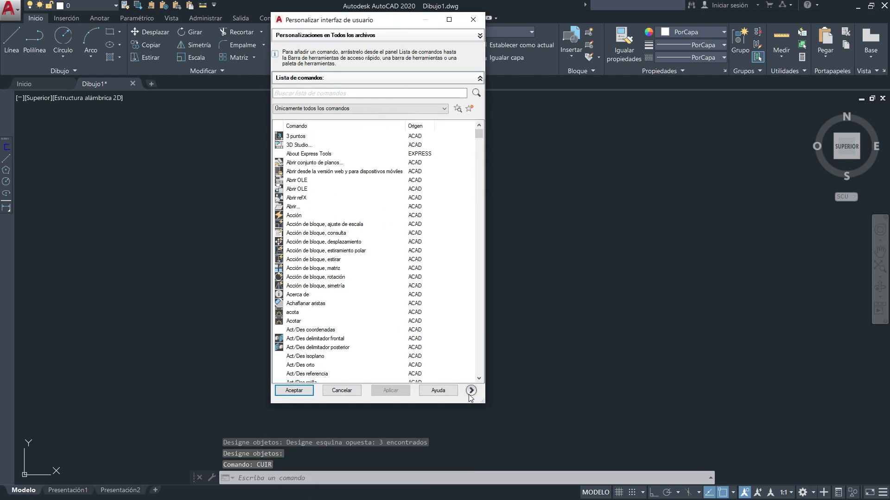
left_click(471, 391)
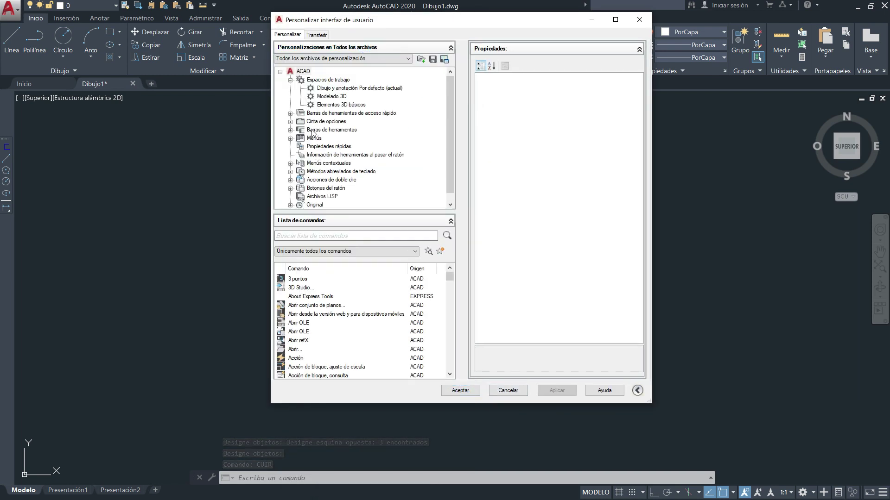
left_click(290, 121)
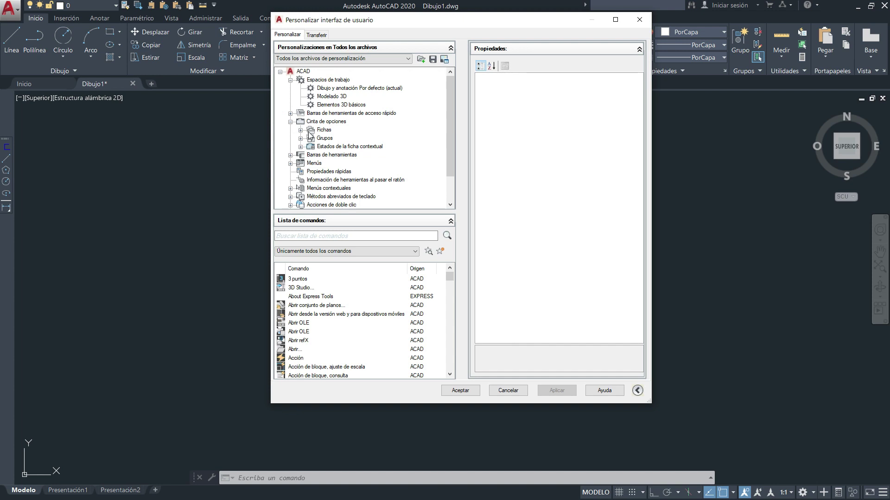
left_click(301, 130)
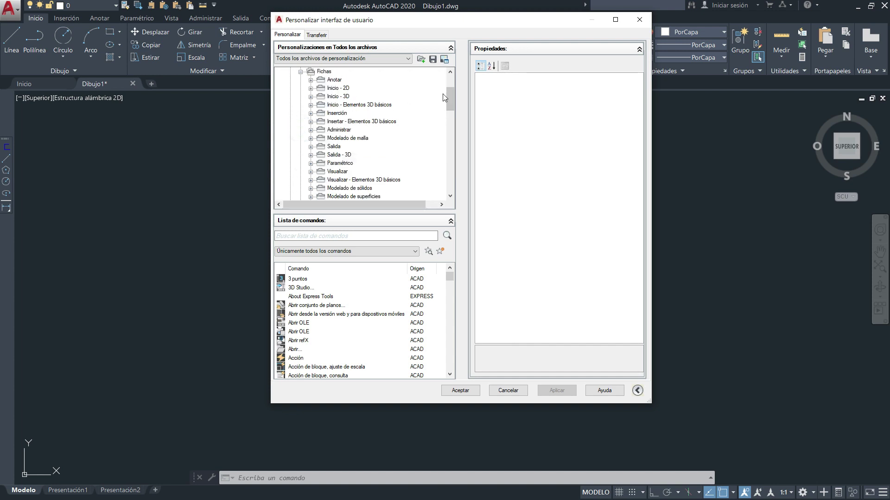
left_click_drag(450, 95, 450, 94)
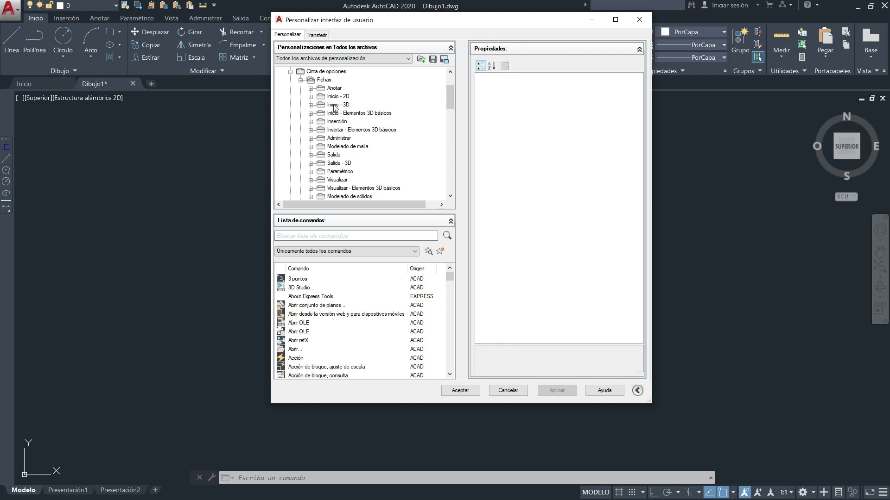
left_click_drag(414, 20, 388, 69)
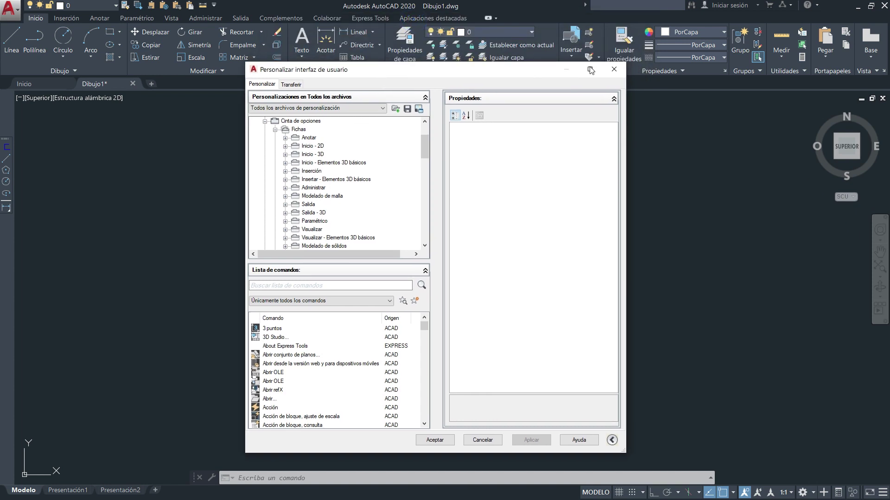
left_click(614, 69)
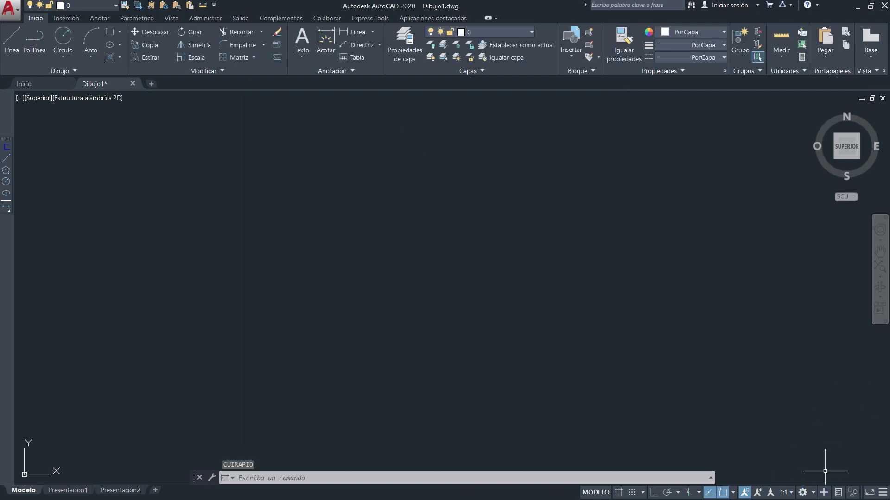
Step: Check the workspace list without switching, then reopen the customization dialog with the UI command
left_click(803, 492)
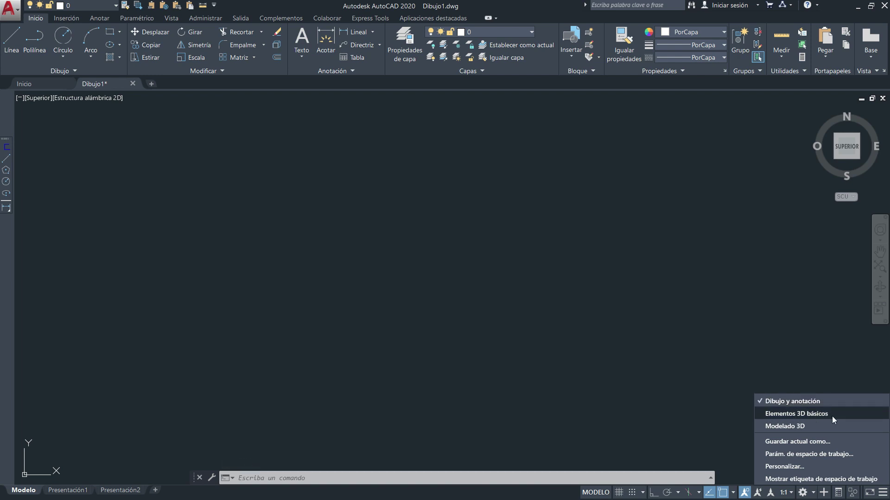
left_click(637, 379)
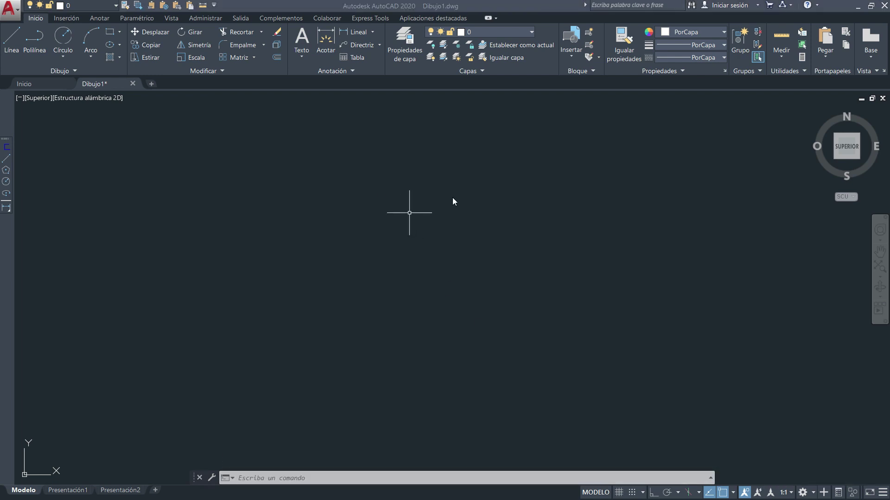
left_click(363, 265)
key("Escape")
type("ui")
key("Return")
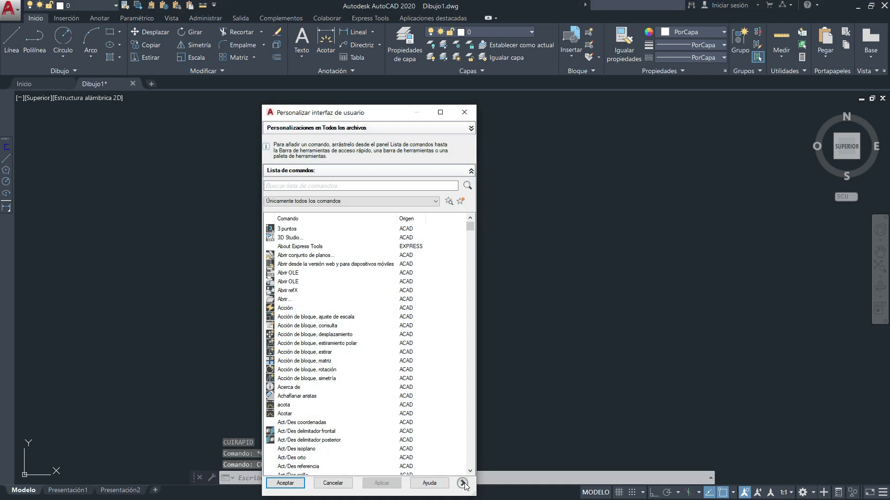
Step: Expand the customization dialog and list the ribbon tabs under Cinta de opciones > Fichas
left_click(462, 483)
left_click_drag(441, 114, 416, 48)
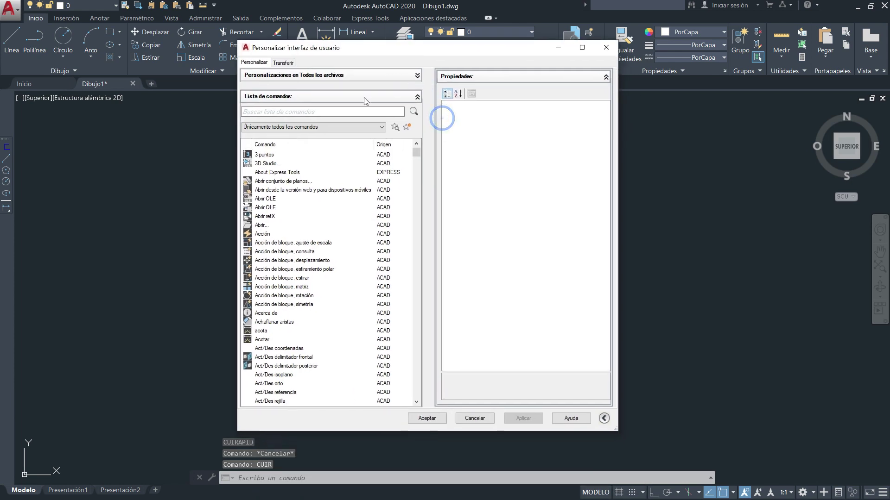
left_click(390, 78)
left_click(293, 108)
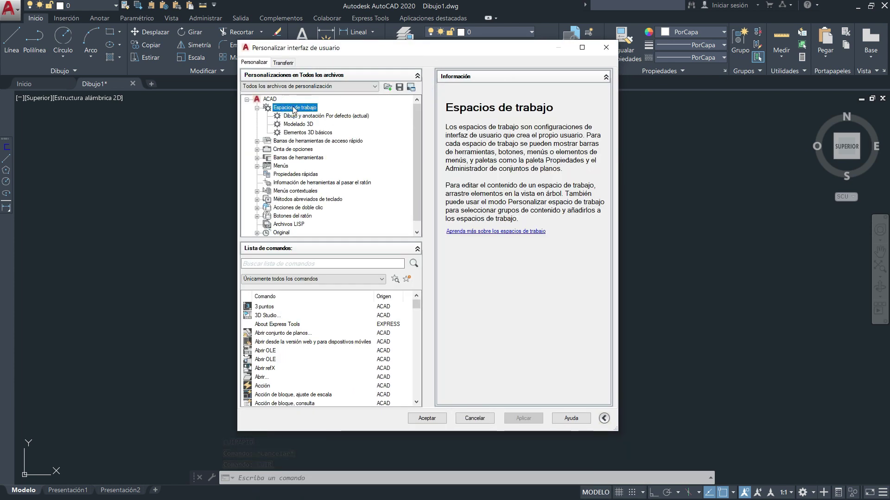
left_click(257, 150)
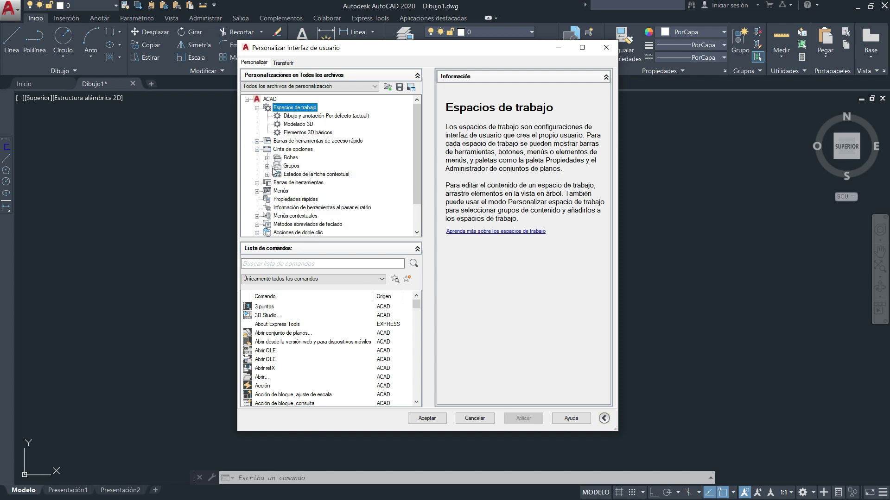
left_click(267, 159)
scroll(302, 139, "up", 1)
scroll(318, 136, "up", 1)
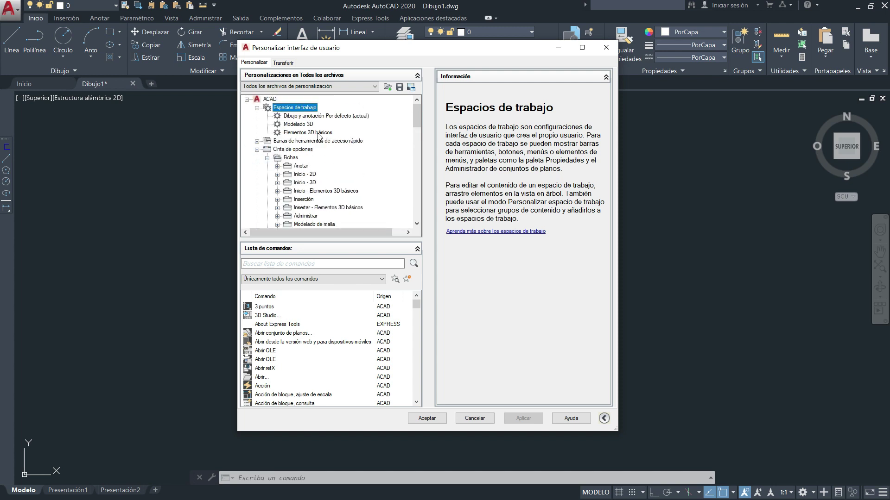
Step: Show the Dibujo y anotación workspace's ribbon tabs, then select the Modelado 3D workspace
left_click(316, 116)
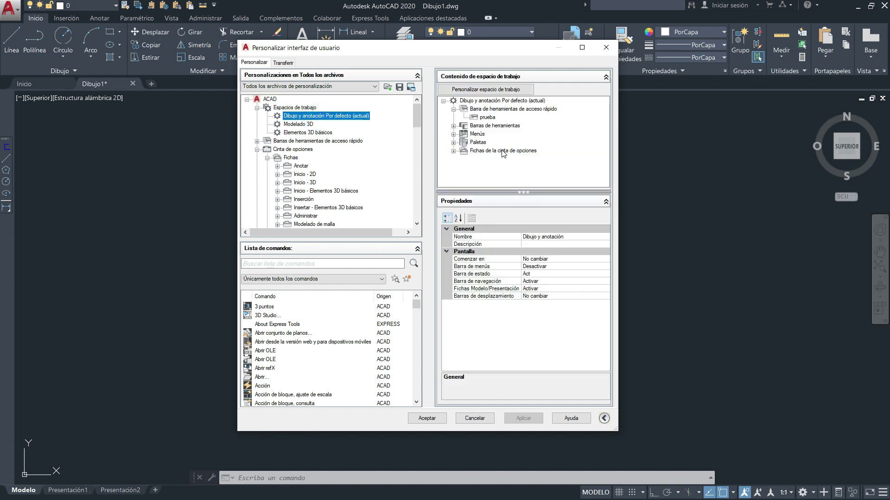
double_click(504, 152)
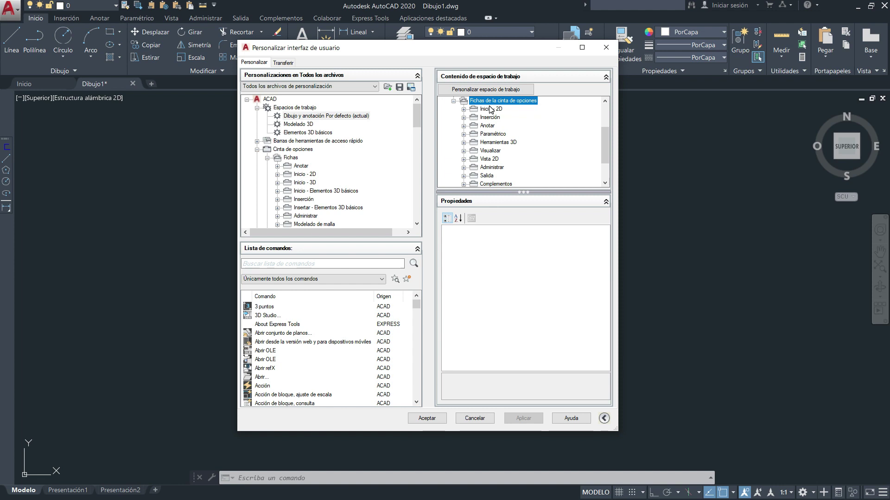
left_click_drag(608, 144, 598, 137)
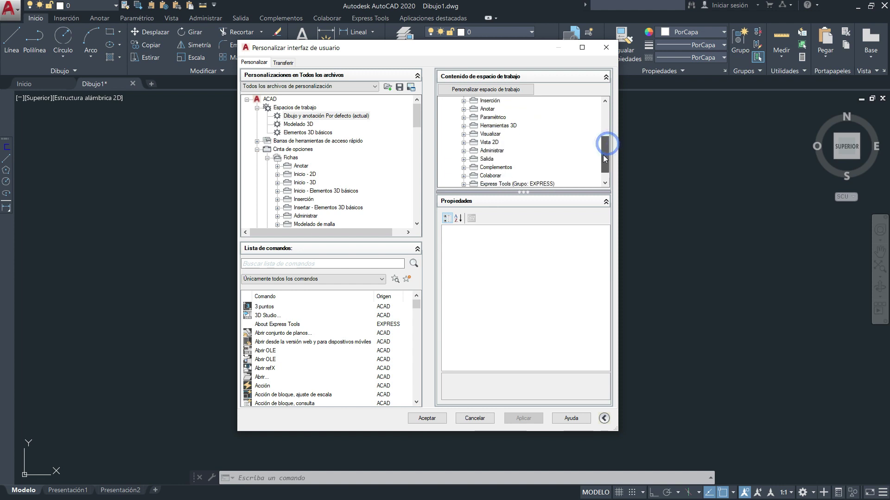
left_click(303, 124)
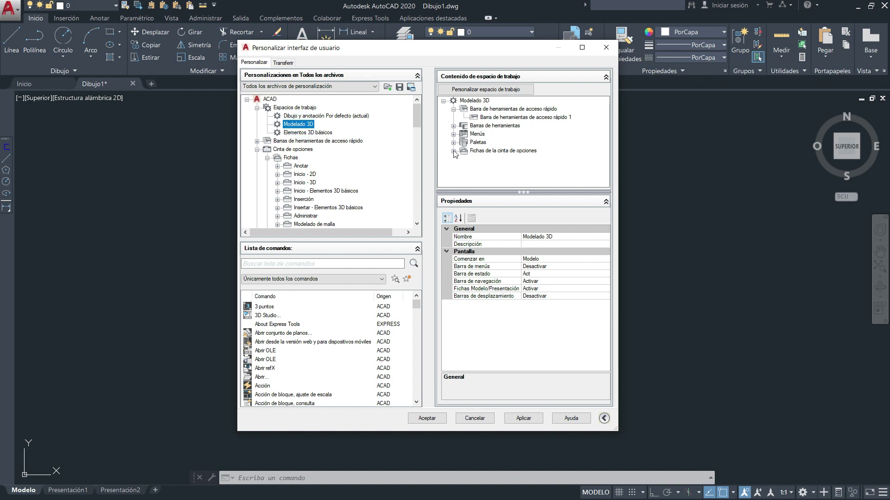
Step: List Modelado 3D's ribbon tabs and check the Inicio - 2D tab's properties
left_click(453, 151)
left_click_drag(604, 144, 605, 139)
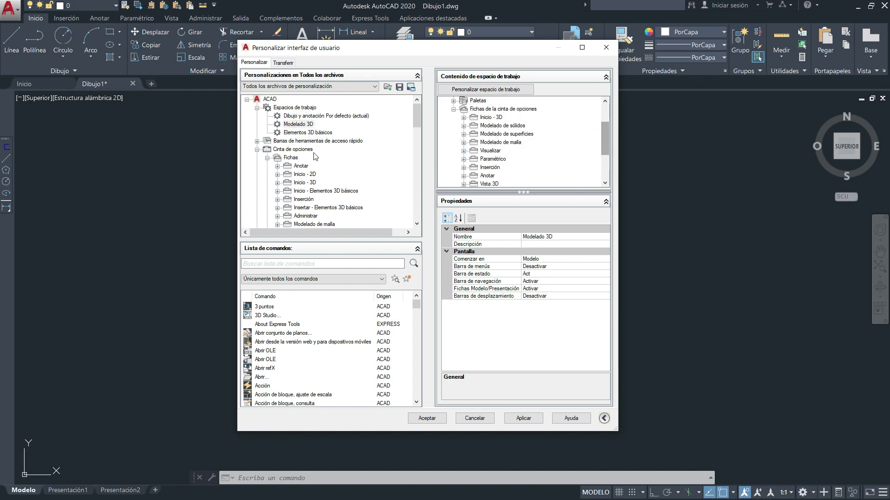
left_click(300, 175)
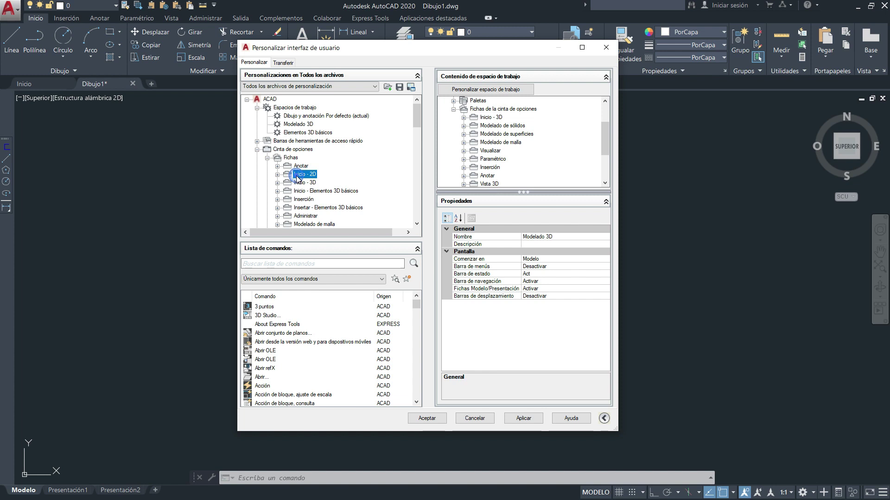
left_click(312, 125)
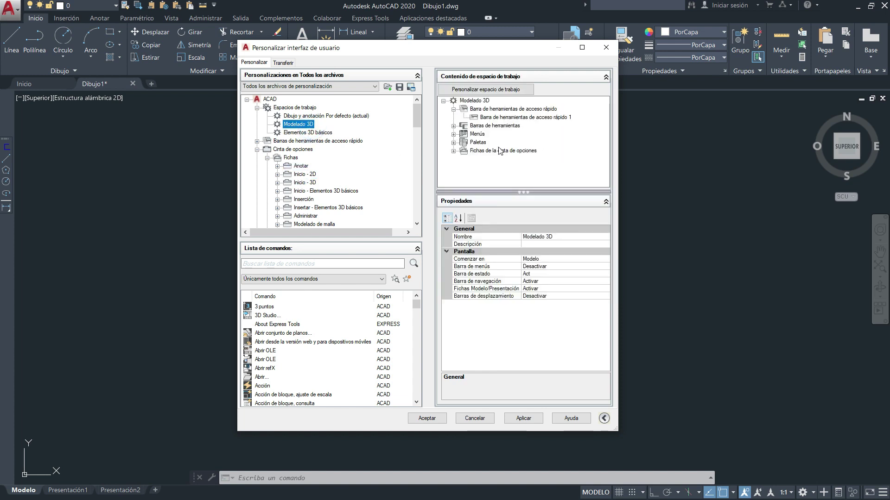
left_click(453, 150)
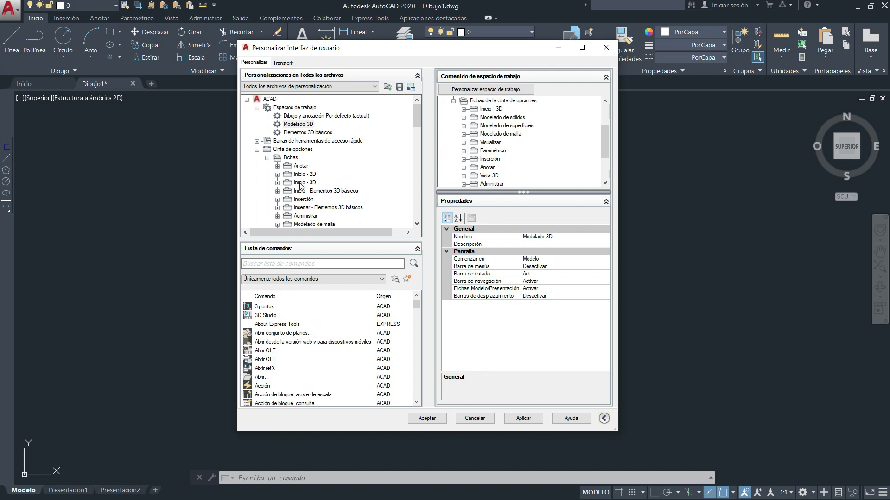
Step: Drag Inicio - 2D into Modelado 3D's ribbon tabs, placing it first ahead of Inicio - 3D
left_click_drag(300, 175, 510, 116)
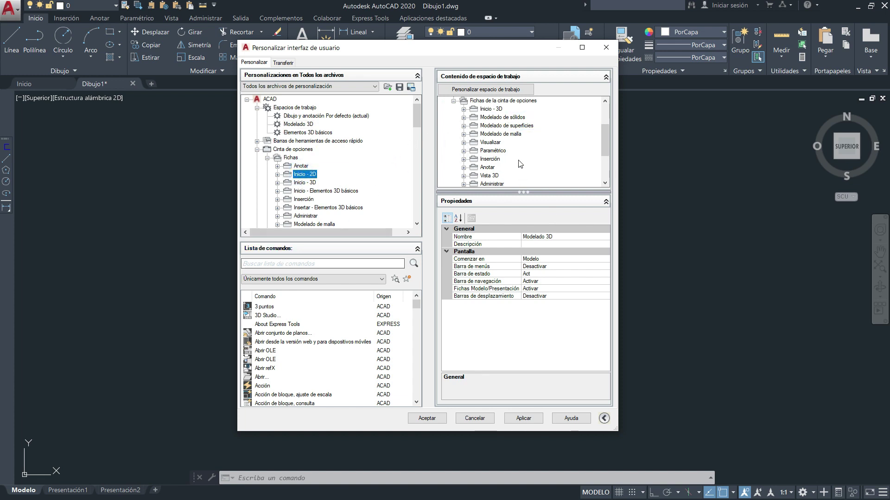
left_click_drag(605, 137, 599, 158)
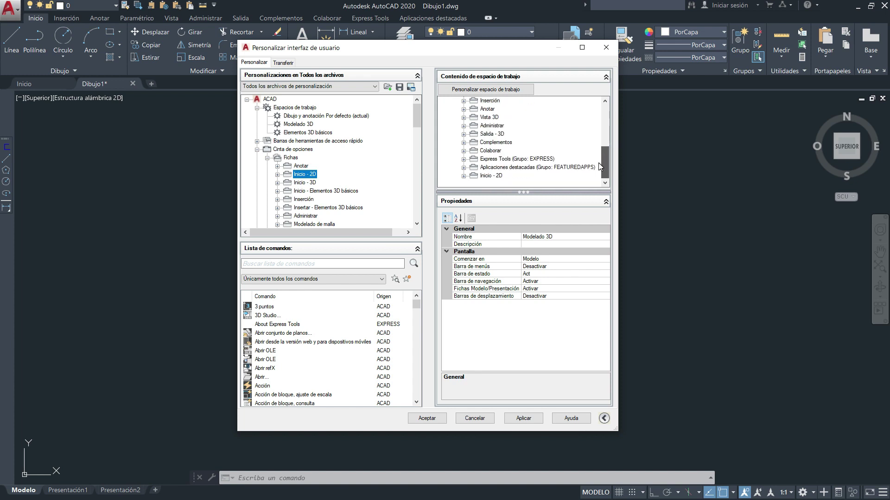
mouse_move(491, 176)
left_mouse_down()
mouse_move(495, 101)
mouse_move(494, 153)
left_mouse_up()
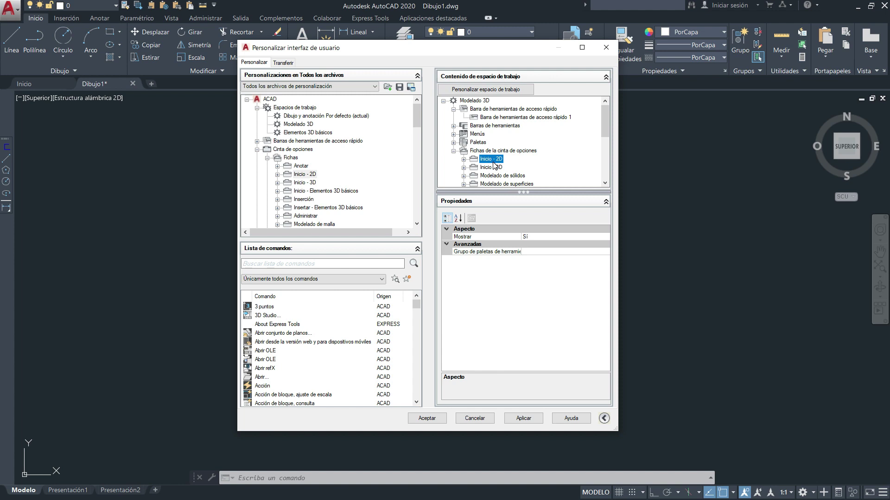
left_click(463, 159)
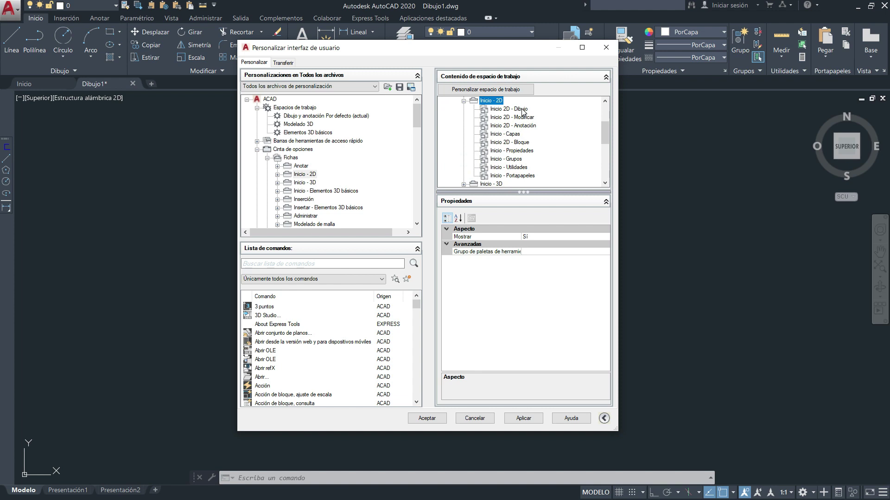
left_click(463, 100)
left_click(268, 158)
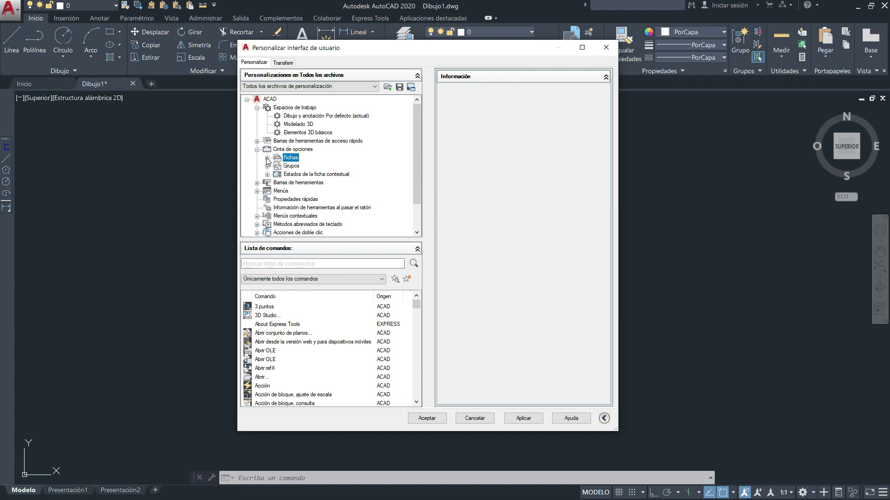
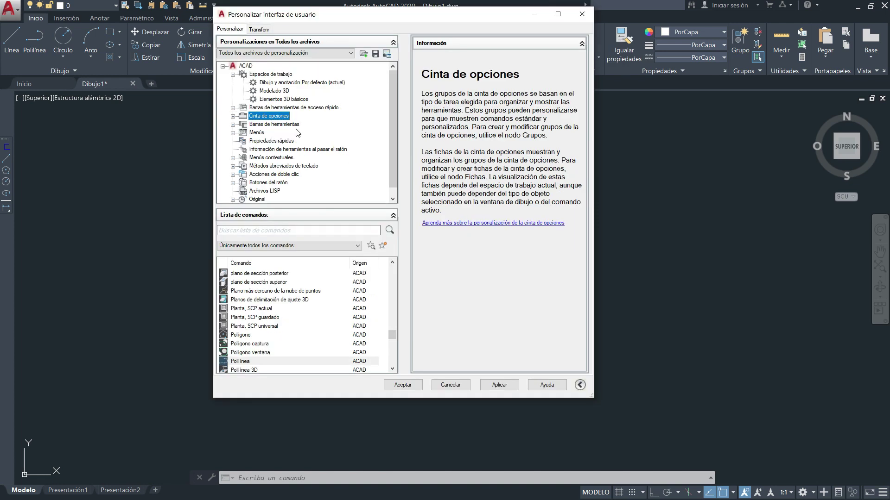
Step: Expand Cinta de opciones > Grupos and select the Inicio 2D - Dibujo panel to preview it
left_click(232, 116)
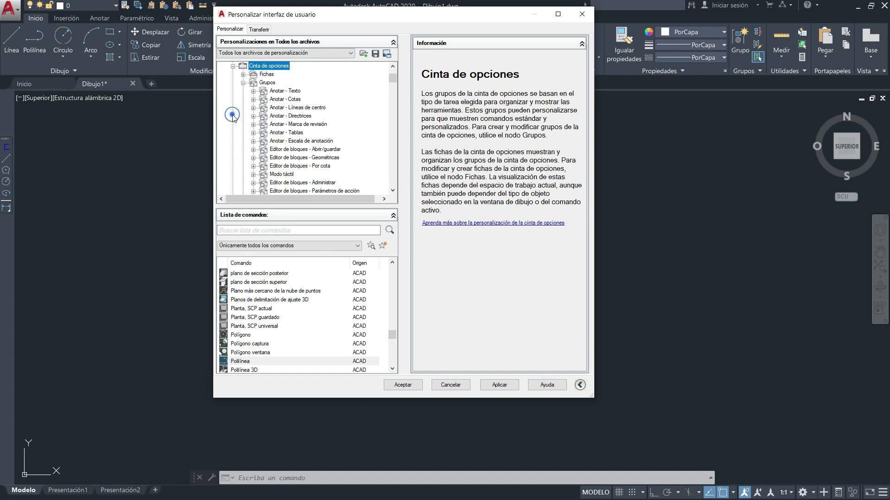
left_click(244, 85)
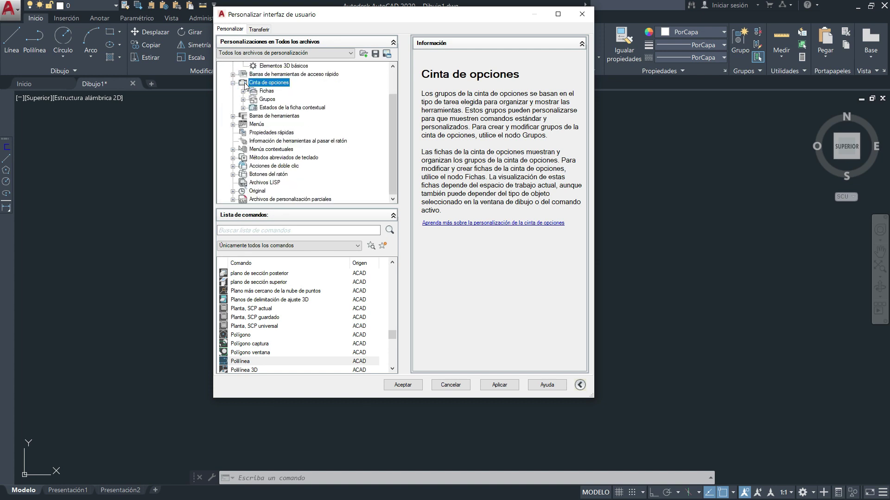
left_click_drag(377, 21, 386, 77)
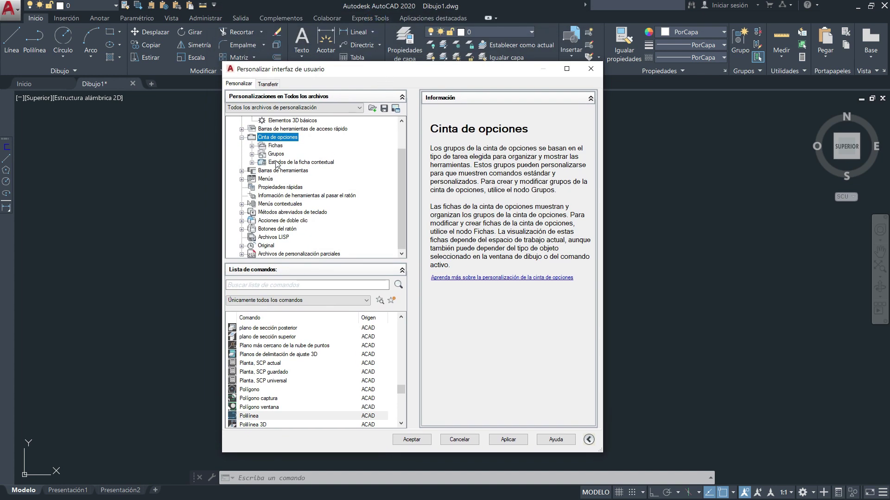
left_click(253, 153)
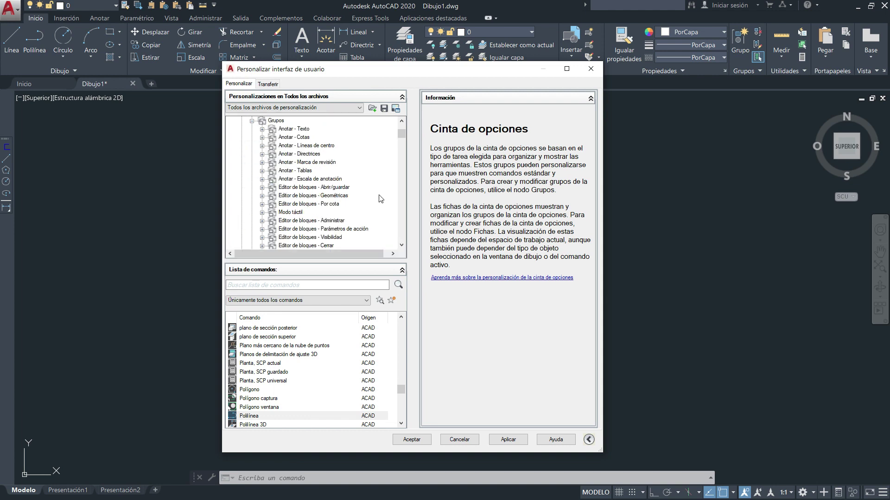
scroll(324, 170, "down", 3)
scroll(336, 180, "down", 2)
scroll(333, 180, "down", 3)
scroll(324, 190, "up", 2)
left_click(301, 187)
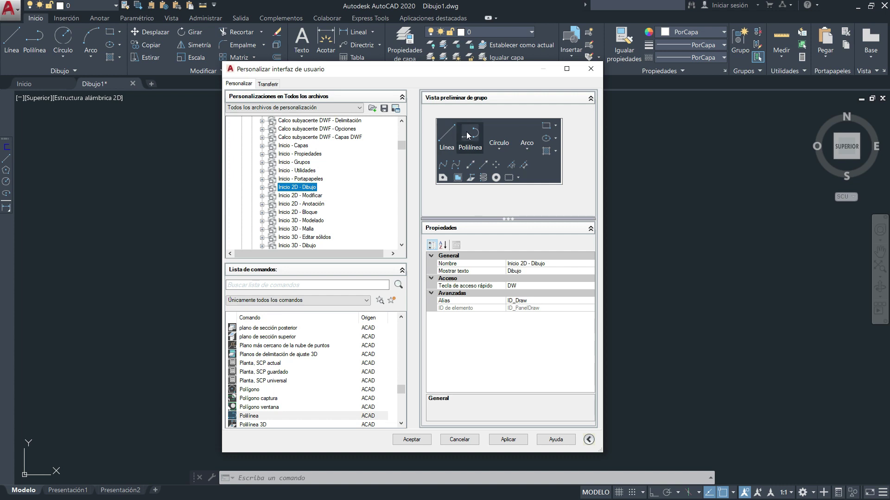
Step: Drill into Inicio 2D - Dibujo's launcher and Fila 1, showing Línea's ^C^C_line macro
left_click(262, 188)
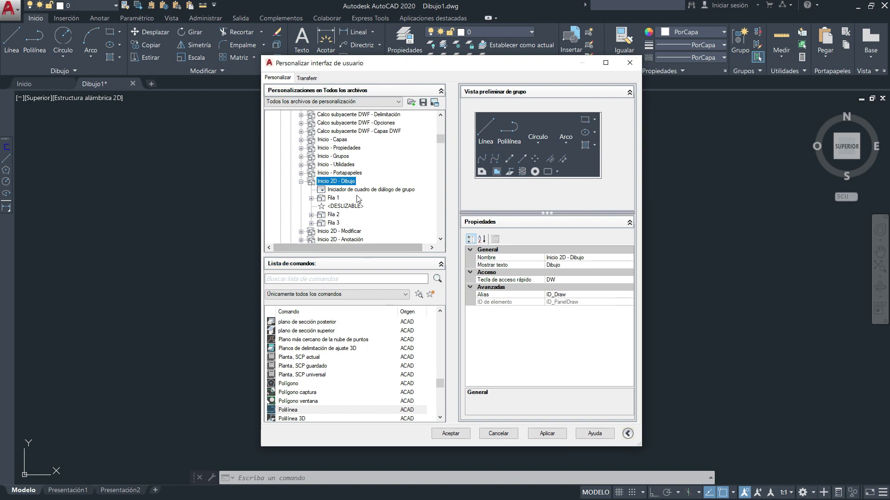
left_click(346, 193)
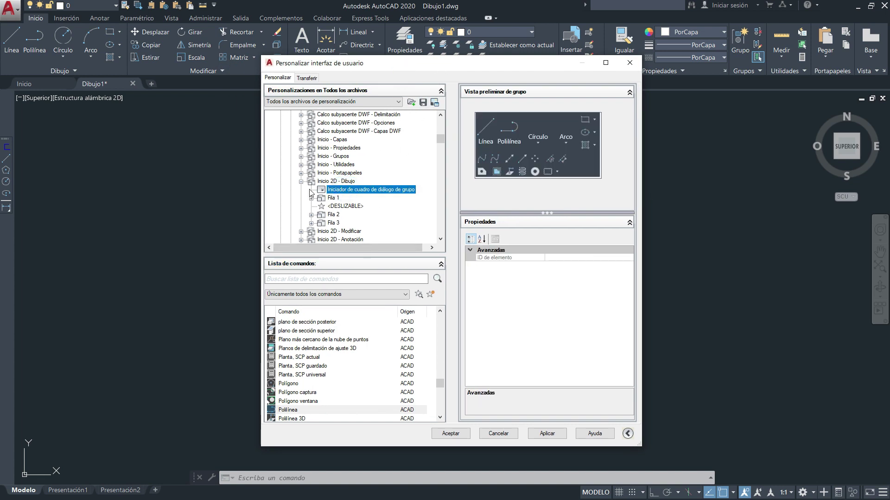
left_click(332, 200)
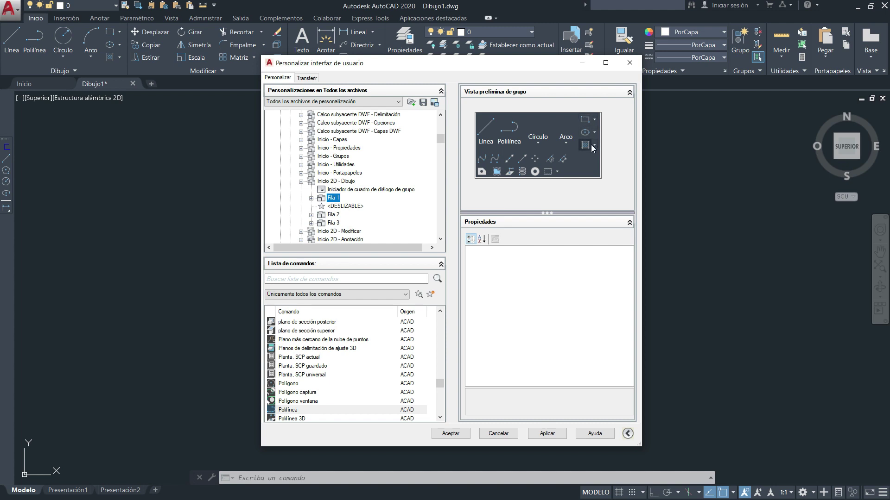
left_click(311, 198)
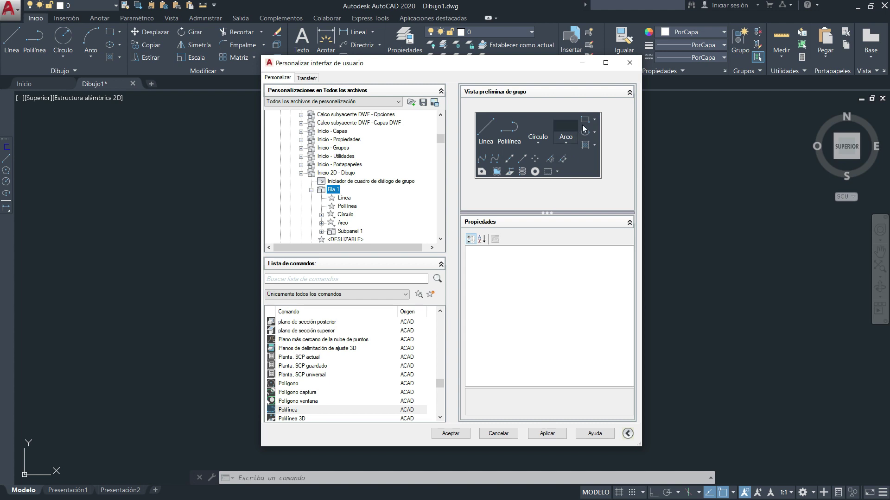
left_click(345, 199)
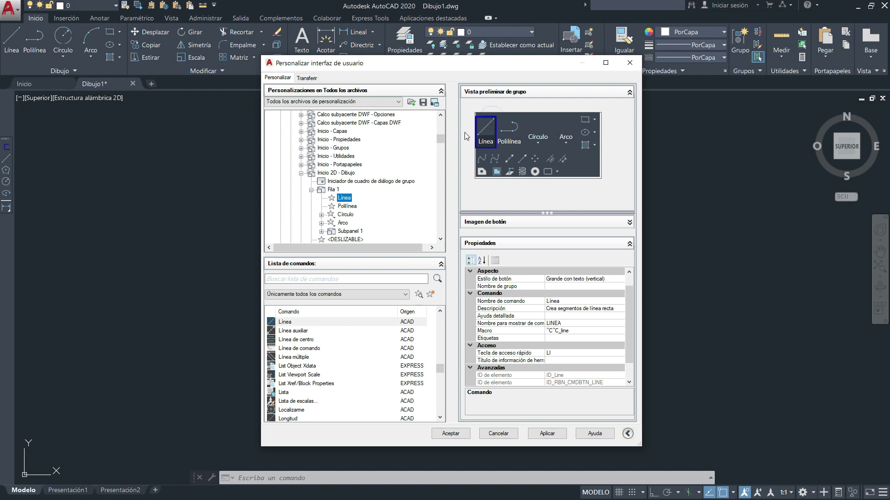
Step: Review Polilínea and Círculo, including the Centro, Radio and Centro, Diámetro options
left_click(349, 207)
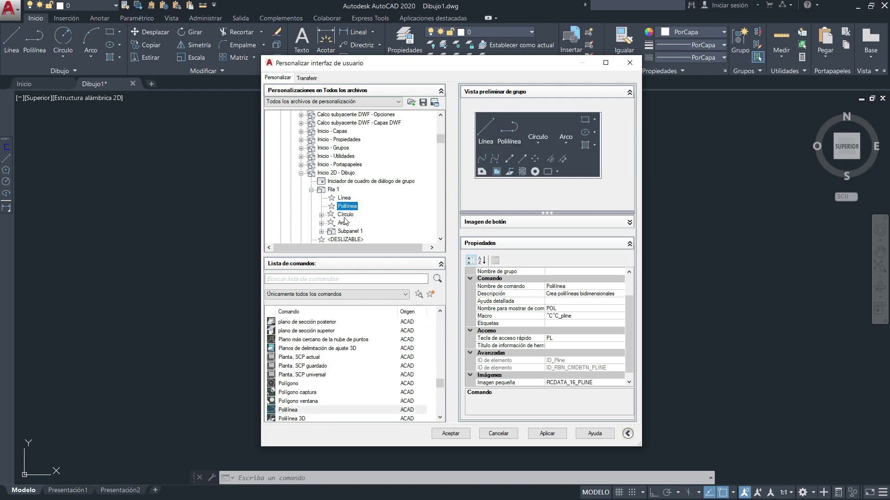
left_click(345, 216)
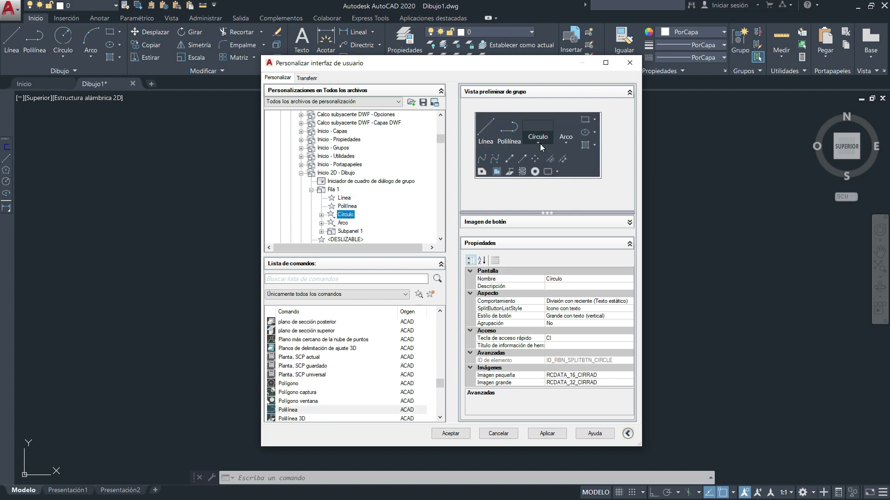
left_click(321, 215)
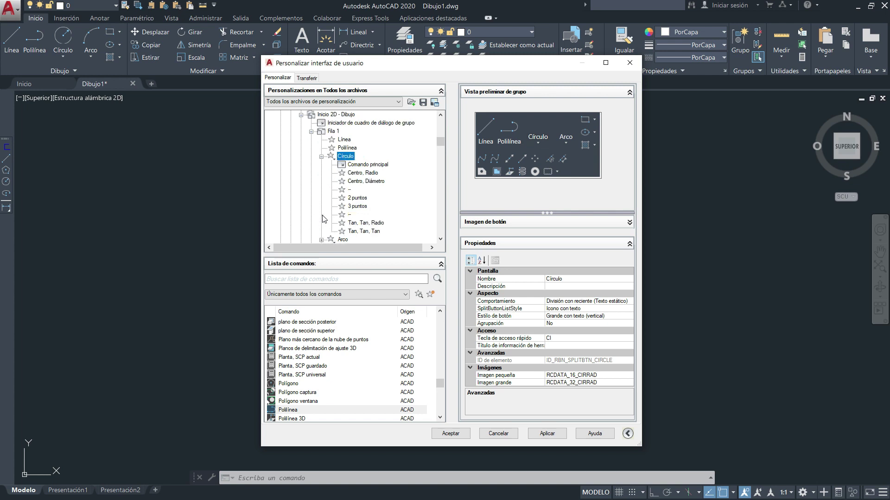
left_click(358, 165)
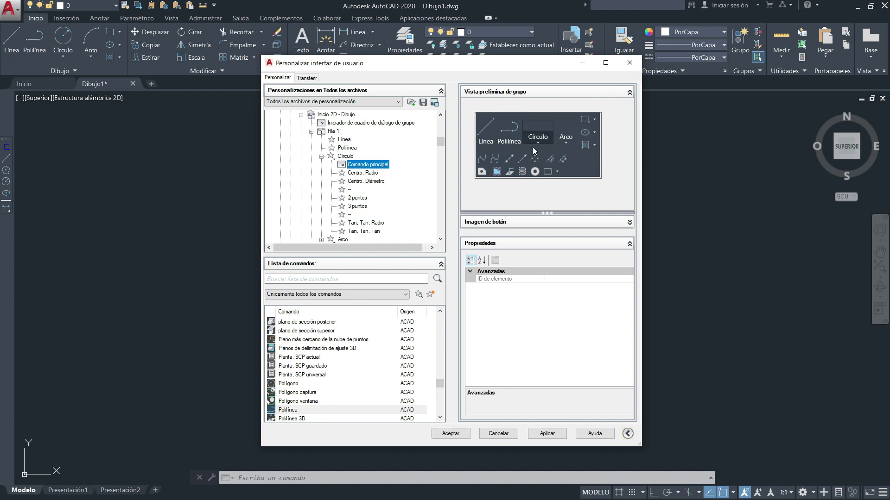
left_click(366, 174)
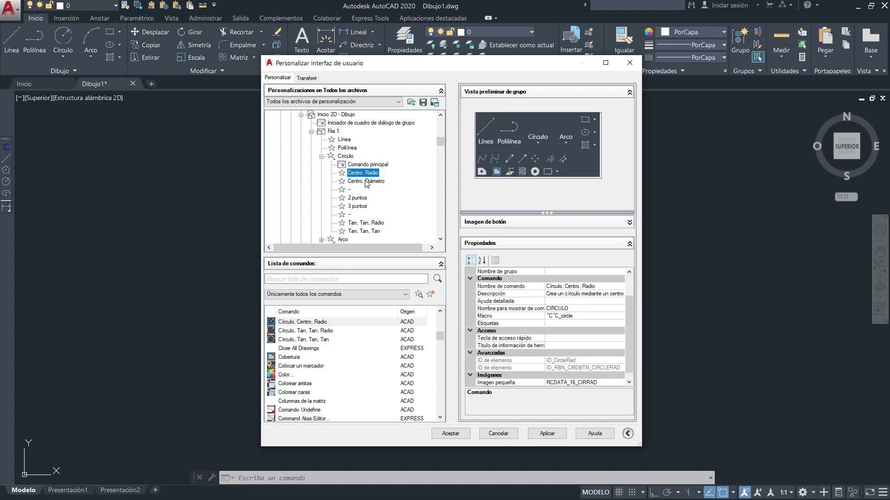
left_click(365, 182)
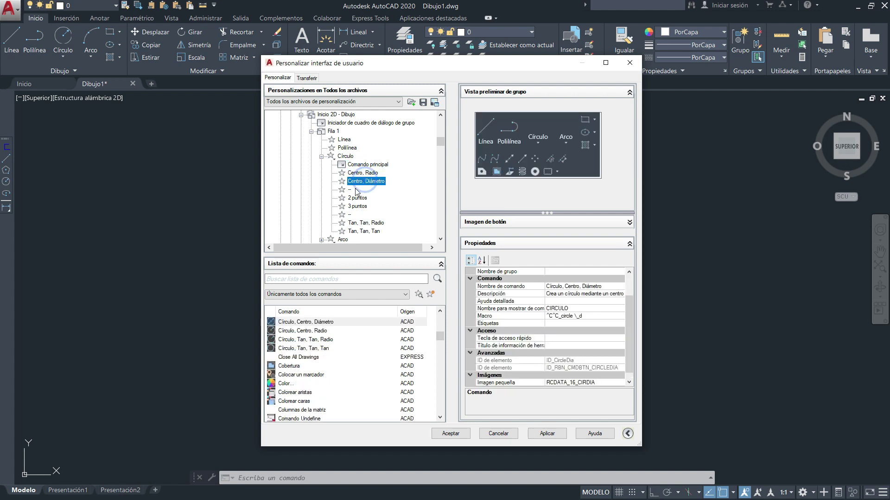
left_click(321, 157)
Step: Review the Arco sub-commands, then show Subpanel 1's resize priority and justification properties
left_click(342, 165)
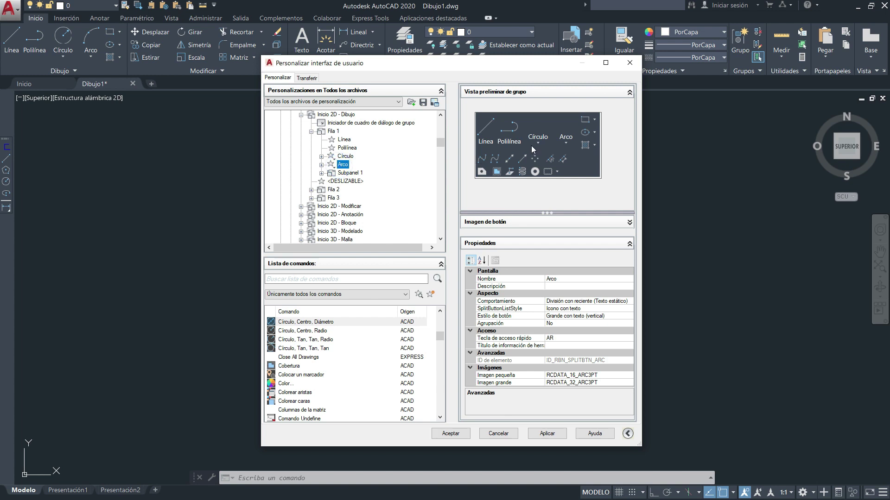
left_click(322, 165)
scroll(357, 210, "down", 3)
scroll(357, 209, "up", 4)
left_click(321, 140)
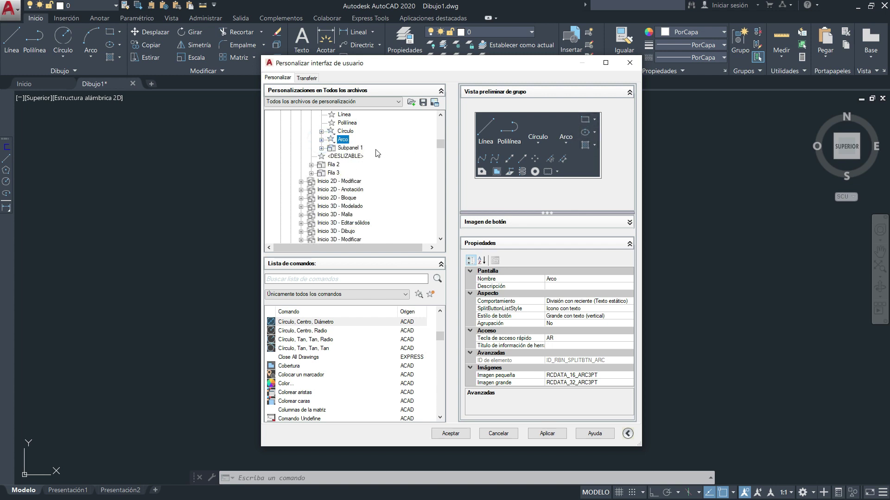
left_click(350, 148)
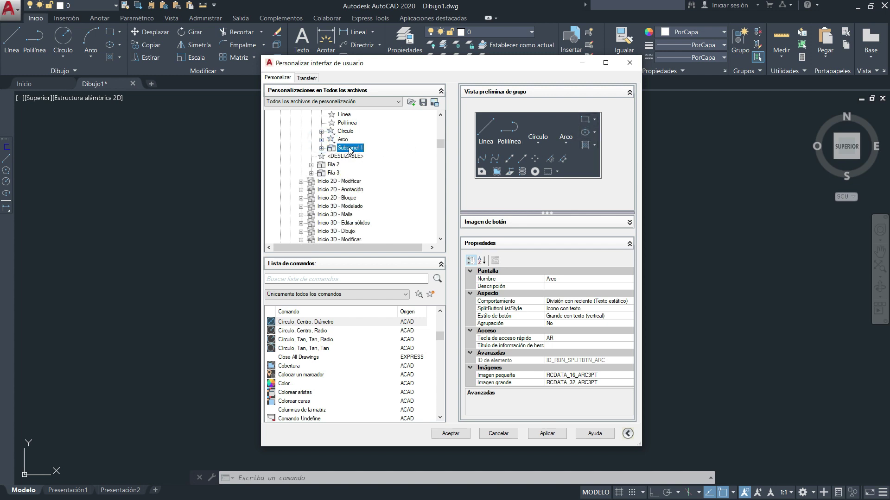
left_click(321, 148)
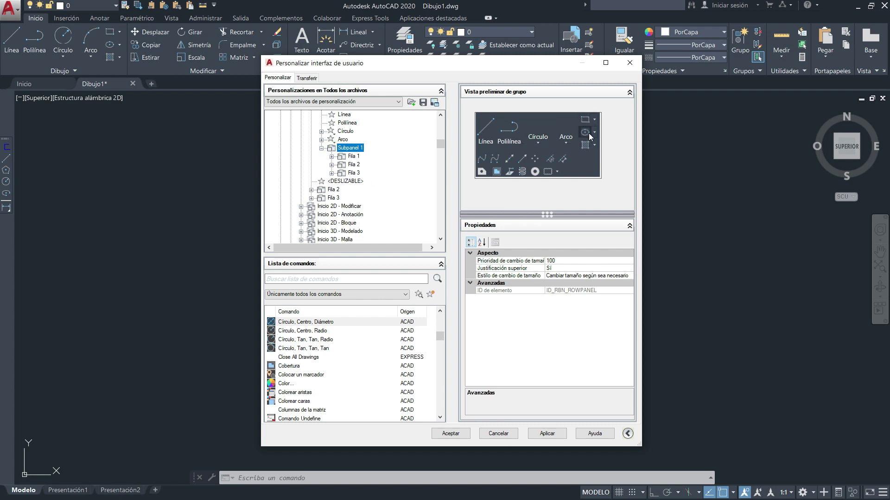
left_click(333, 157)
left_click(331, 157)
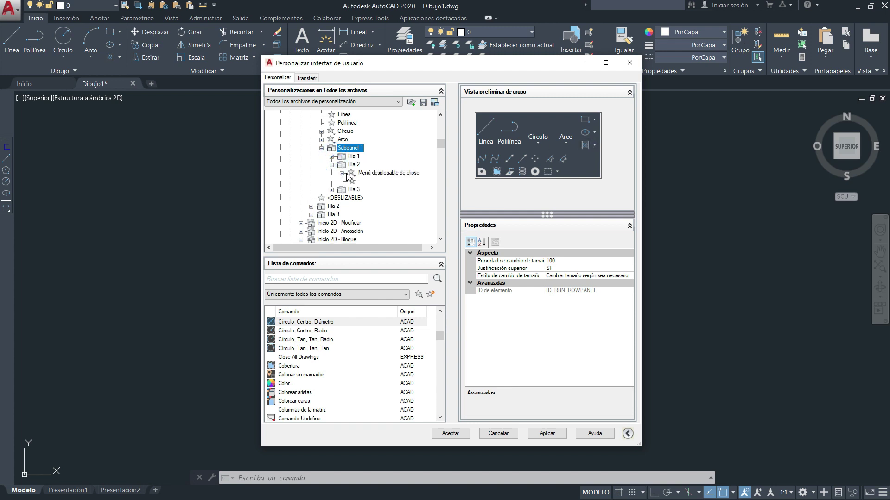
left_click(343, 173)
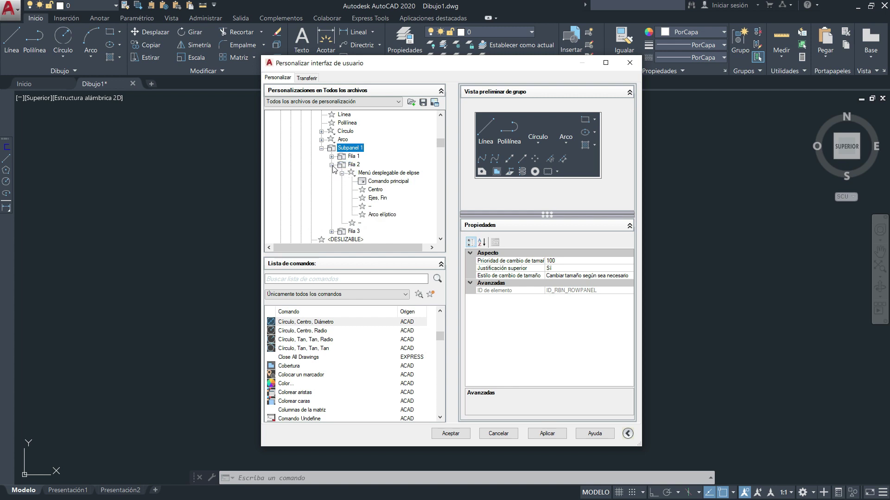
left_click(332, 164)
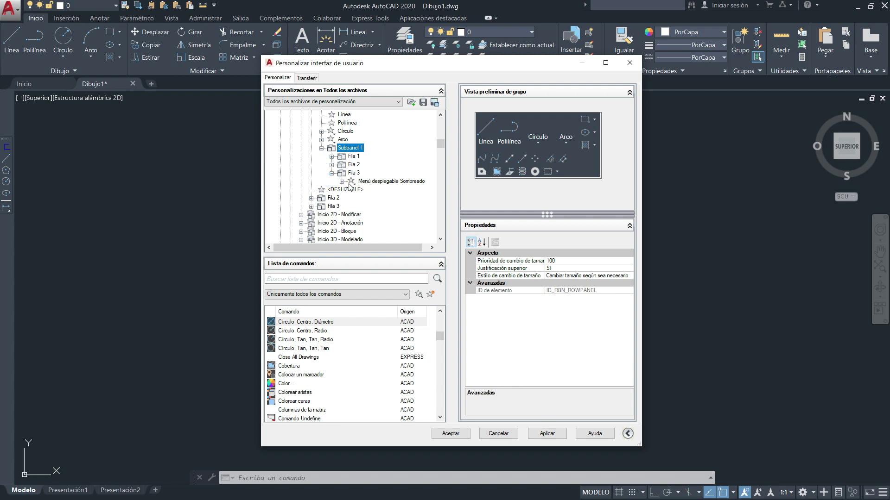
left_click(342, 182)
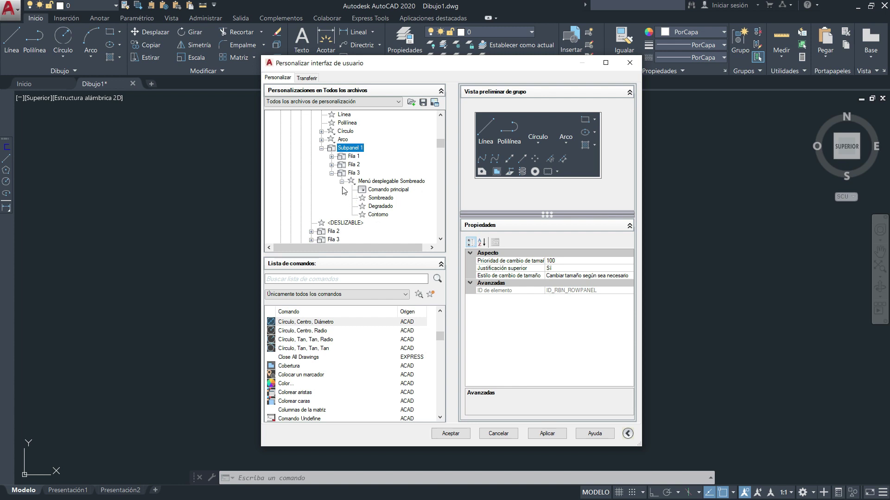
left_click(343, 182)
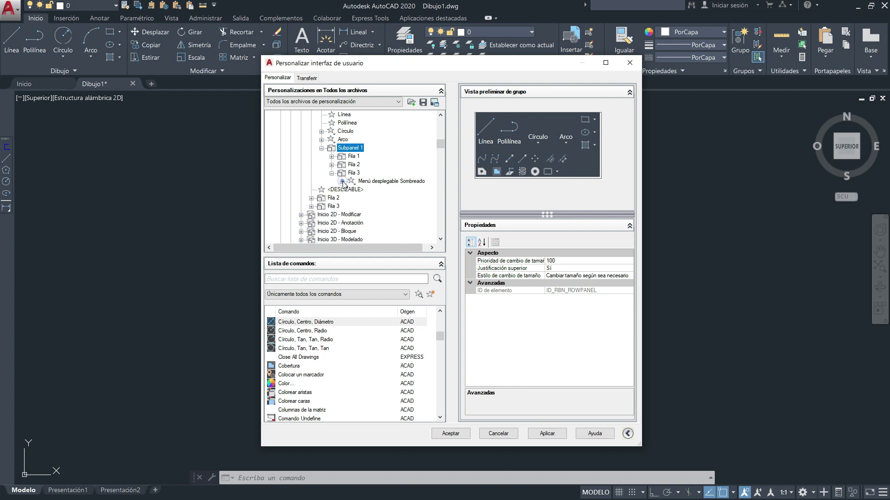
left_click(332, 173)
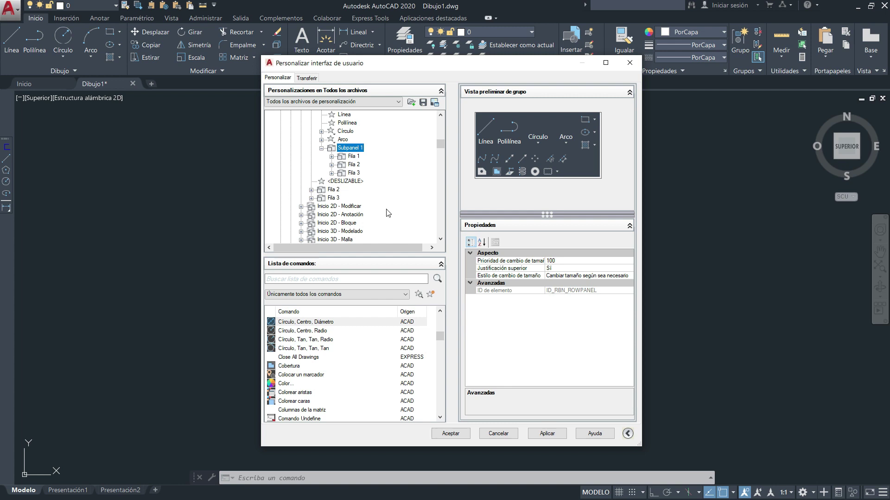
left_click(321, 148)
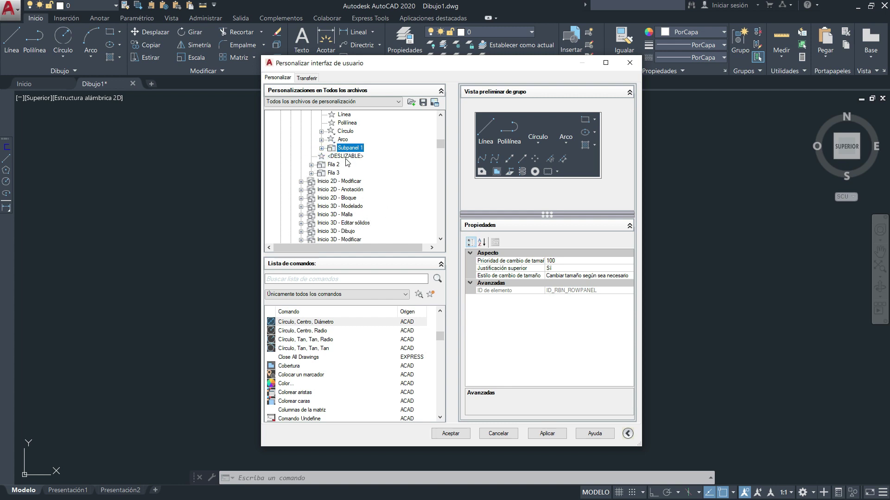
left_click(346, 157)
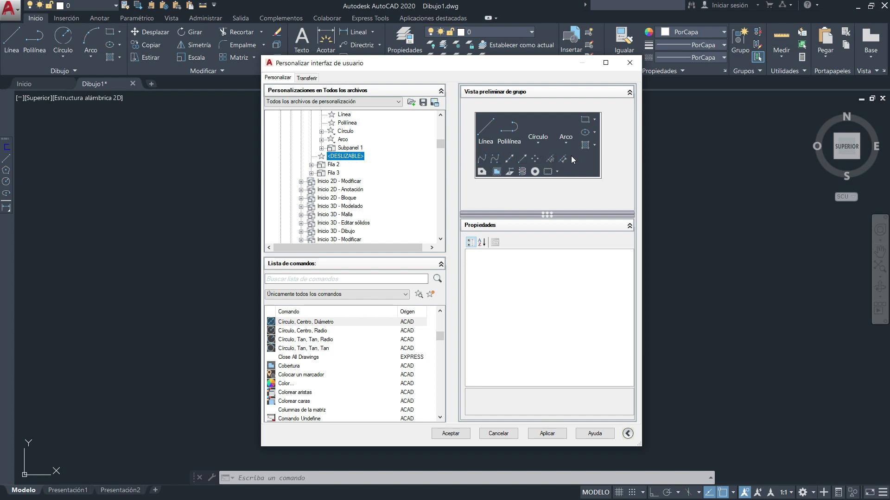
left_click(311, 165)
left_click(357, 165)
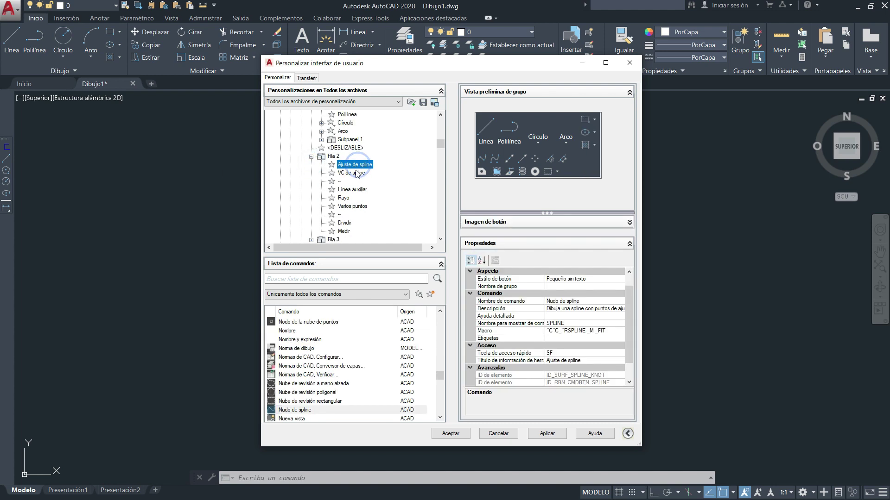
left_click(357, 173)
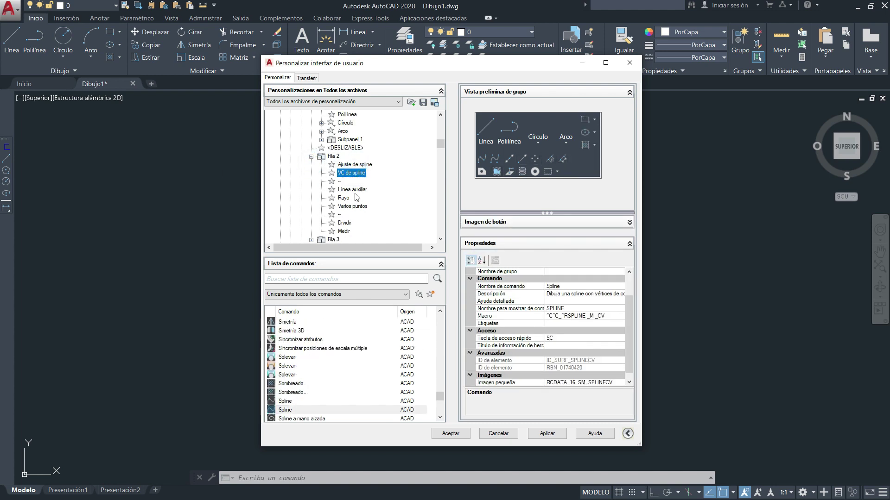
left_click(353, 190)
left_click(343, 198)
left_click(311, 156)
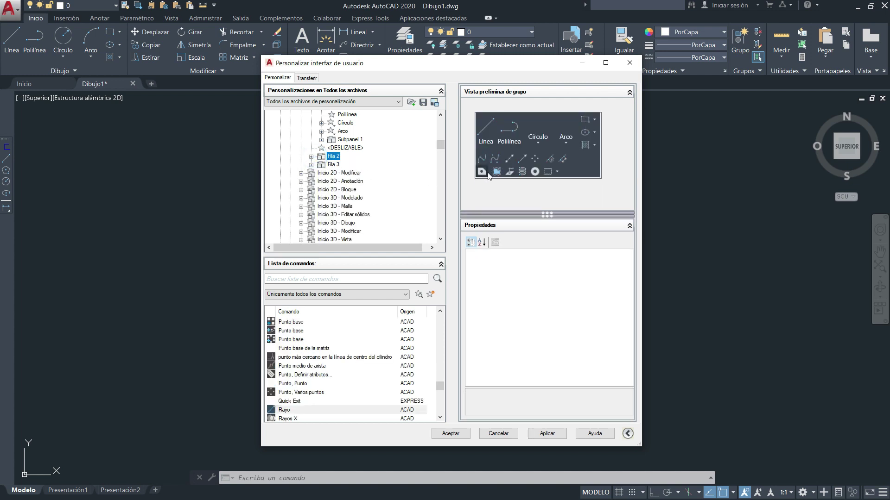
left_click(311, 164)
left_click(350, 174)
left_click(351, 198)
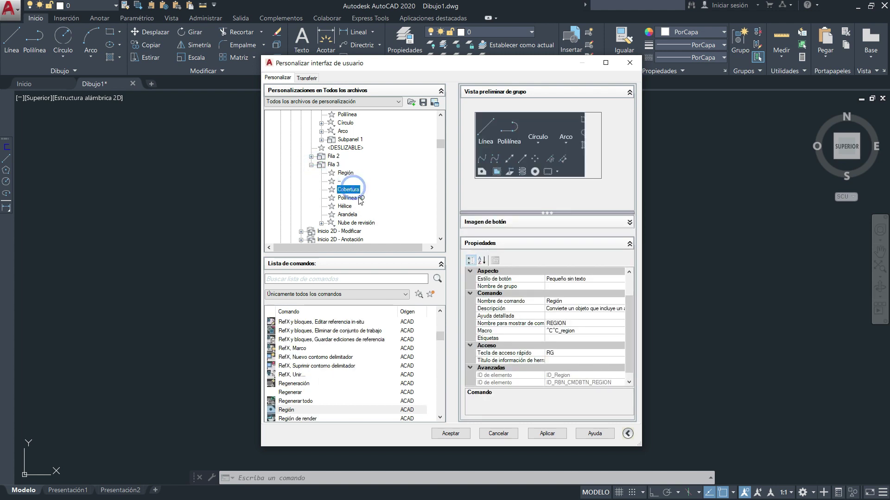
left_click(311, 165)
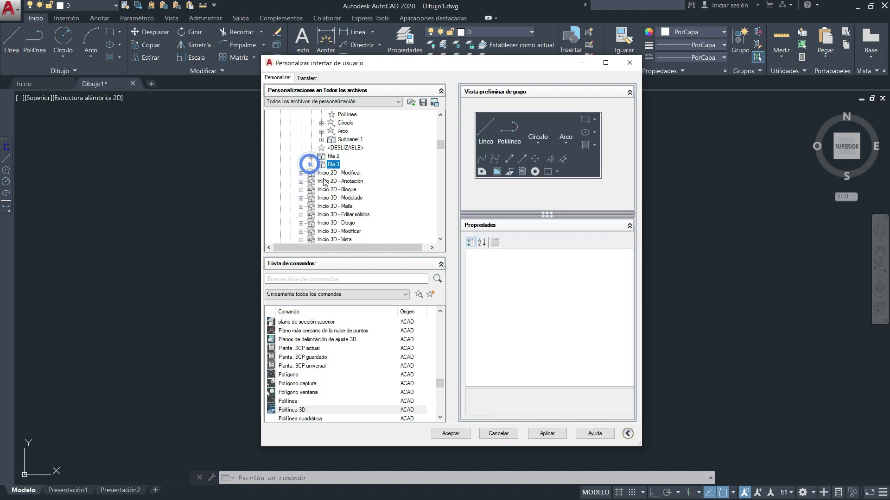
left_click(301, 157)
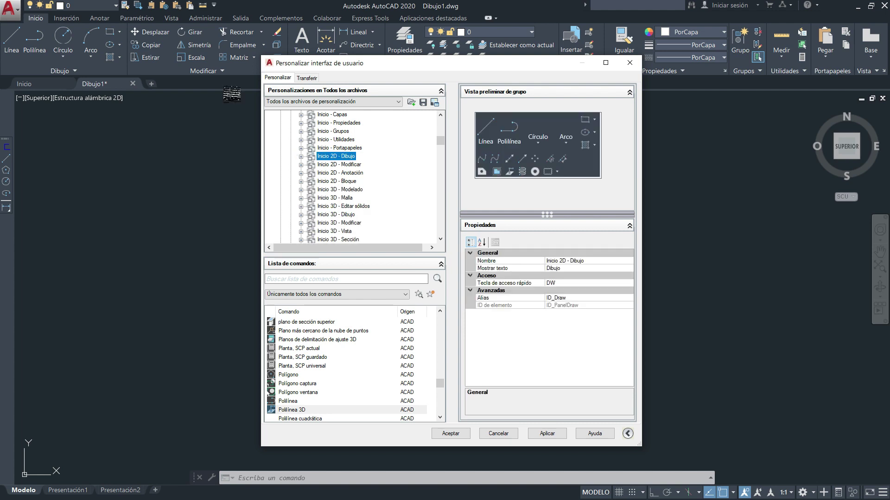
left_click(336, 157)
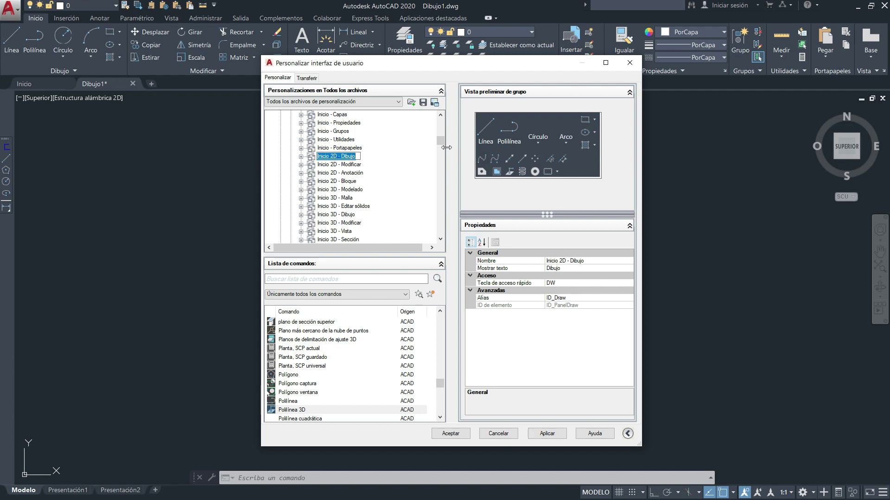
left_click_drag(441, 141, 441, 121)
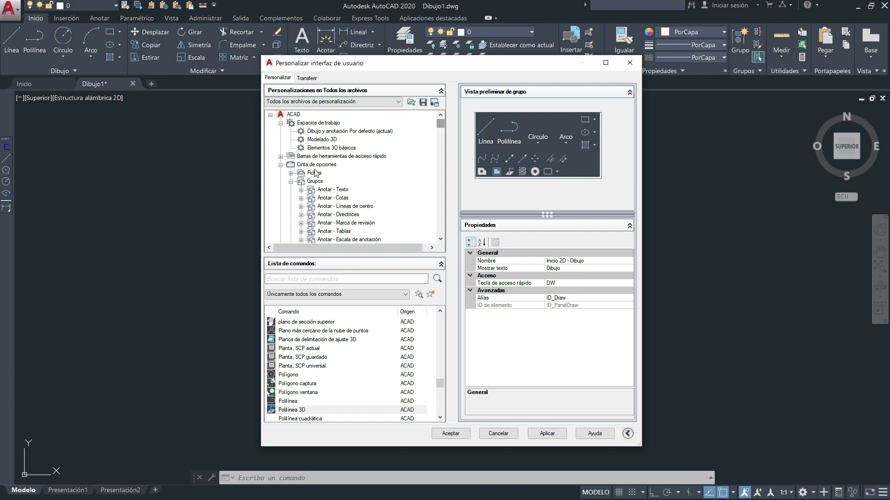
left_click(292, 173)
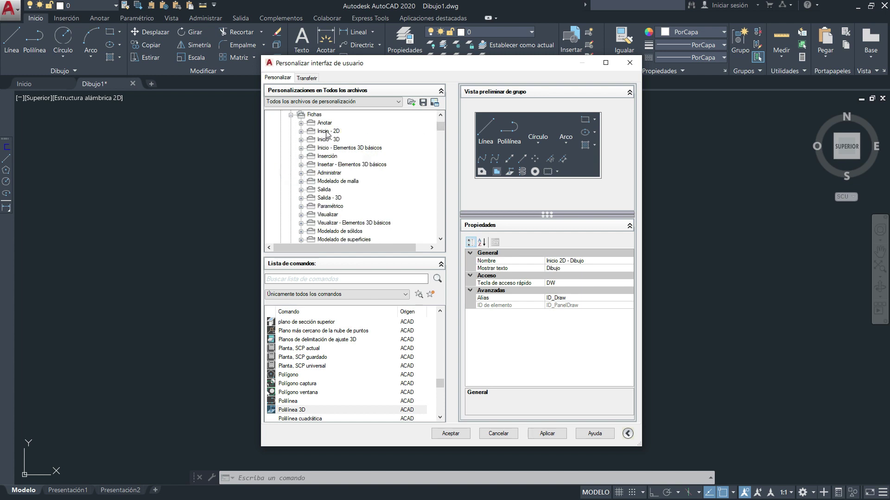
double_click(327, 131)
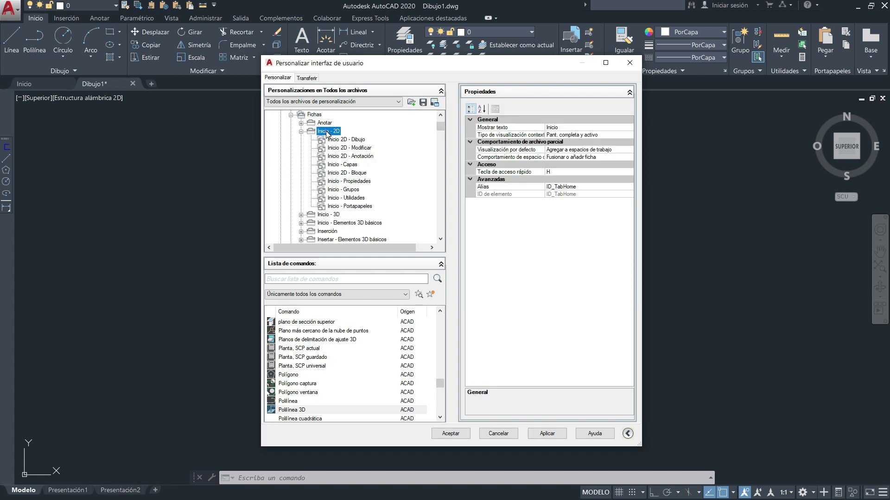
left_click(359, 141)
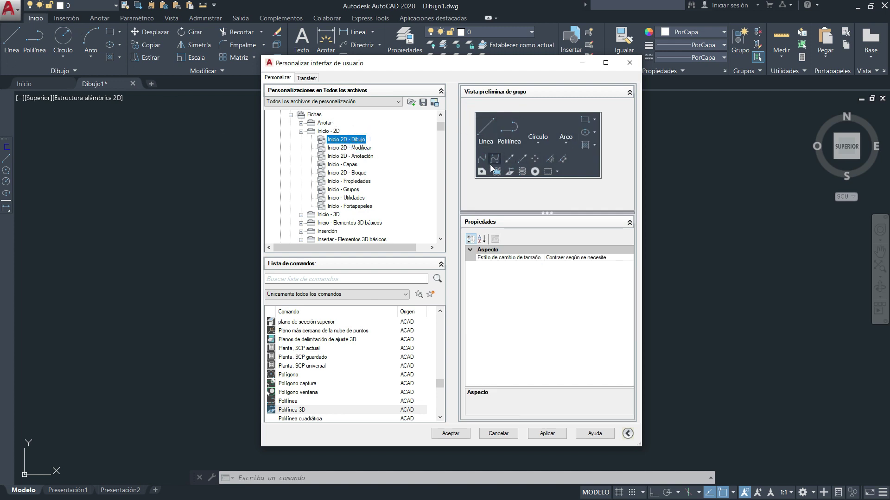
left_click(300, 131)
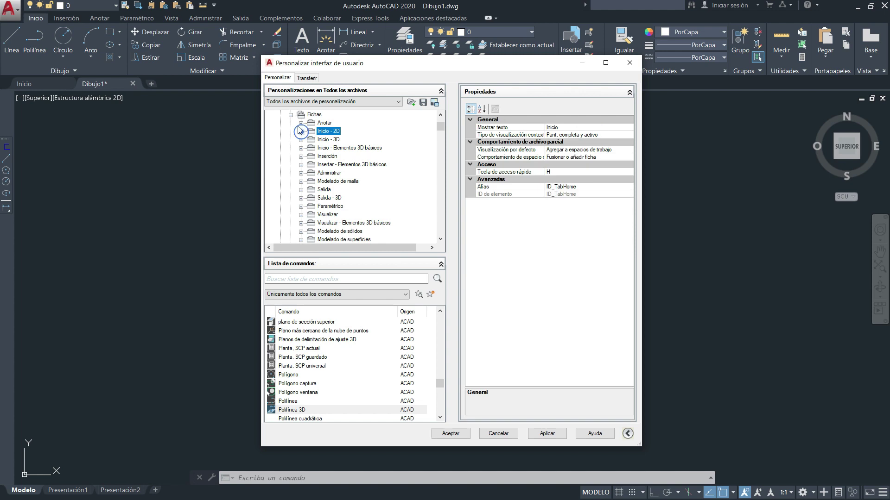
left_click(290, 115)
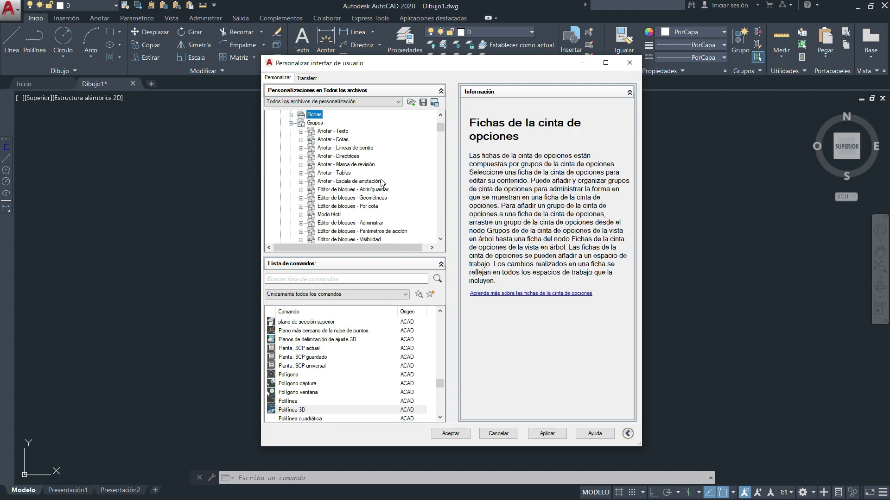
left_click(291, 123)
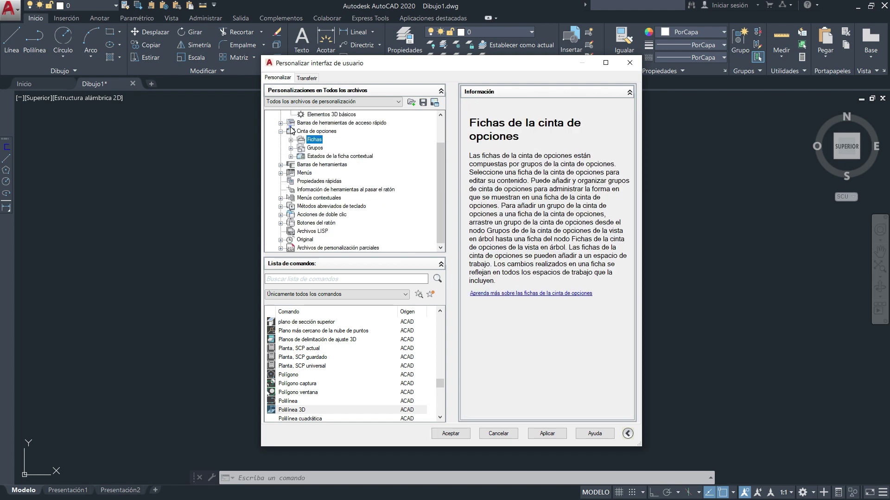
double_click(318, 149)
scroll(371, 177, "down", 2)
scroll(371, 176, "down", 2)
scroll(370, 175, "down", 3)
left_click(345, 158)
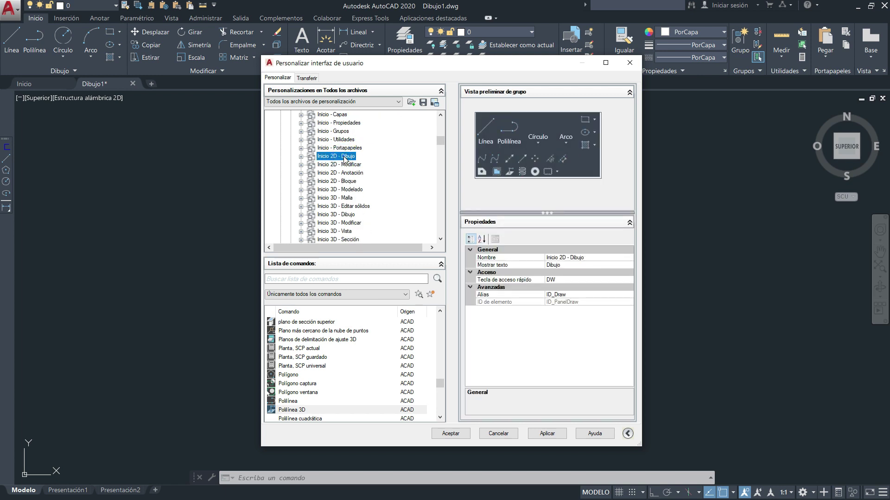
Step: Copy the Inicio 2D - Dibujo panel and paste it into the Grupos list
right_click(343, 155)
left_click(371, 220)
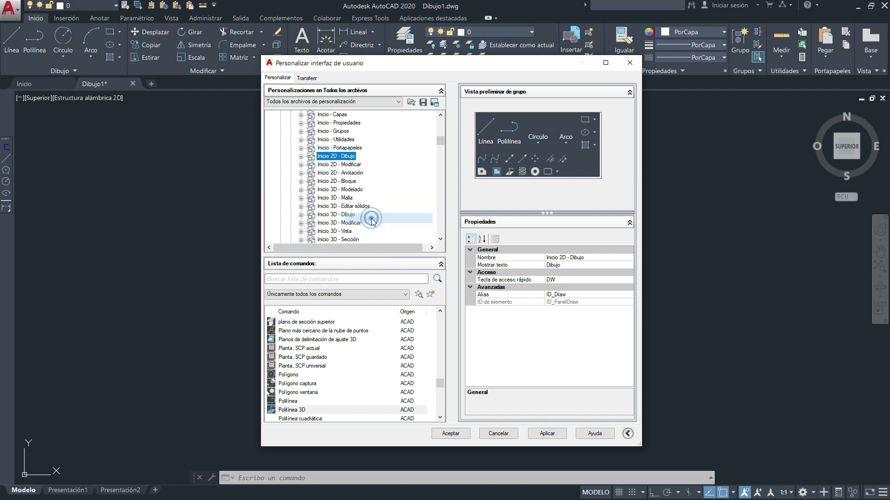
right_click(318, 184)
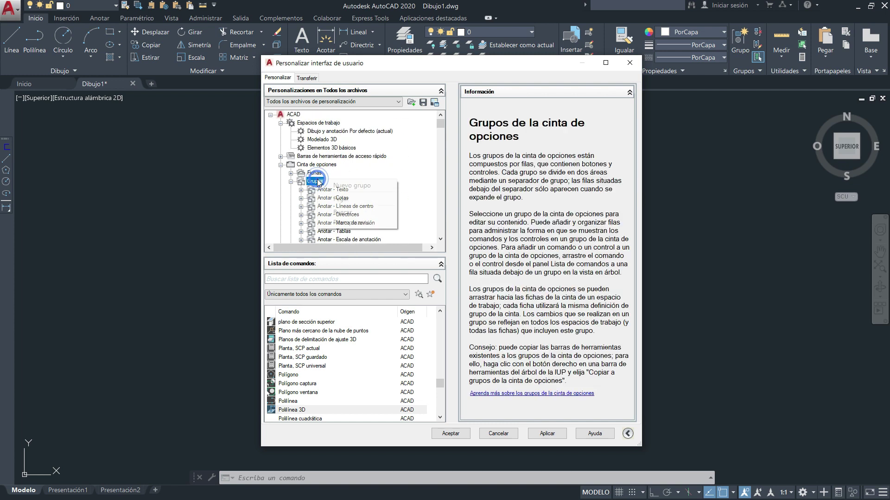
left_click(346, 200)
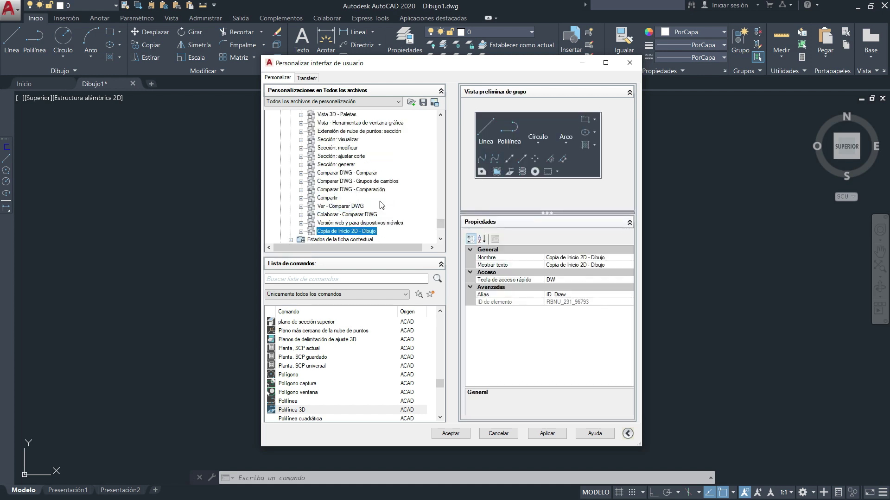
scroll(349, 237, "down", 2)
Step: Rename the pasted panel copy to dibujo_lapina and expand its rows
right_click(346, 184)
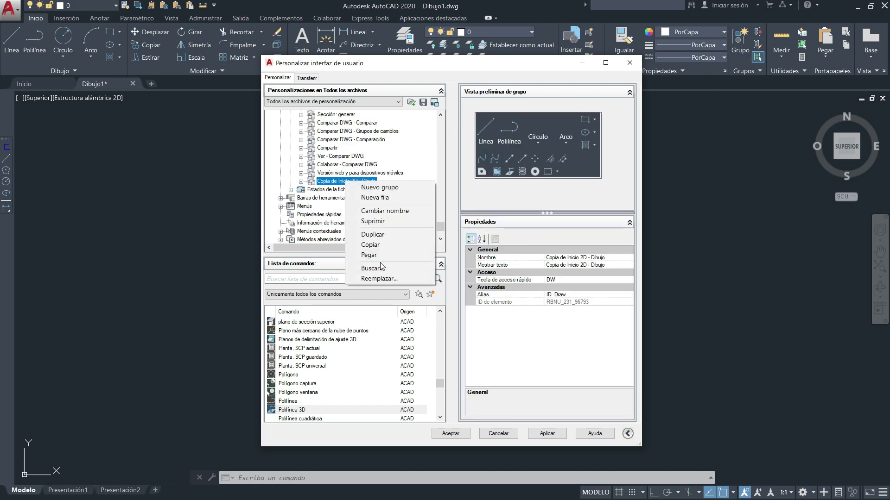
left_click(383, 211)
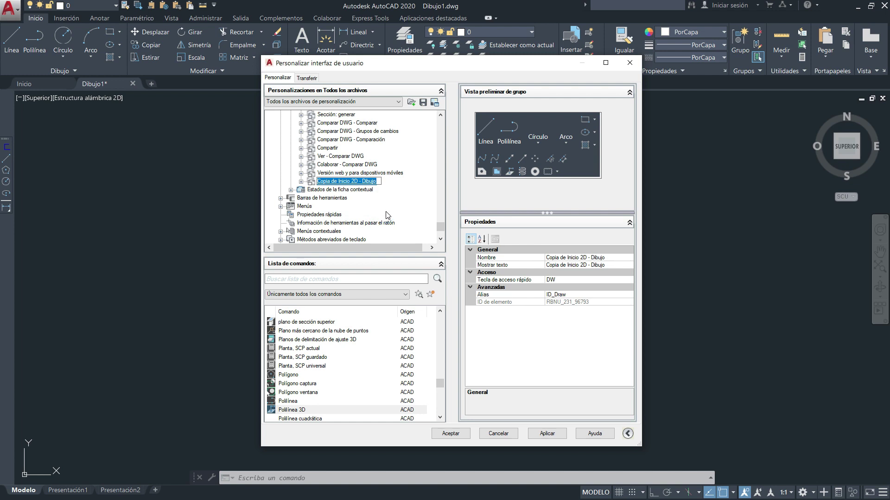
type("dibu")
type("jo_")
type("lapi")
type("ma")
key("BackSpace")
key("BackSpace")
type("na")
key("Return")
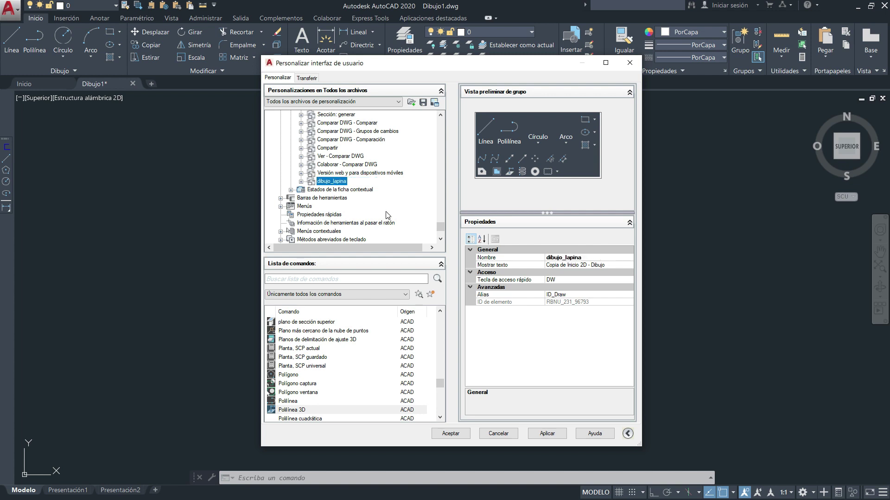
left_click(301, 182)
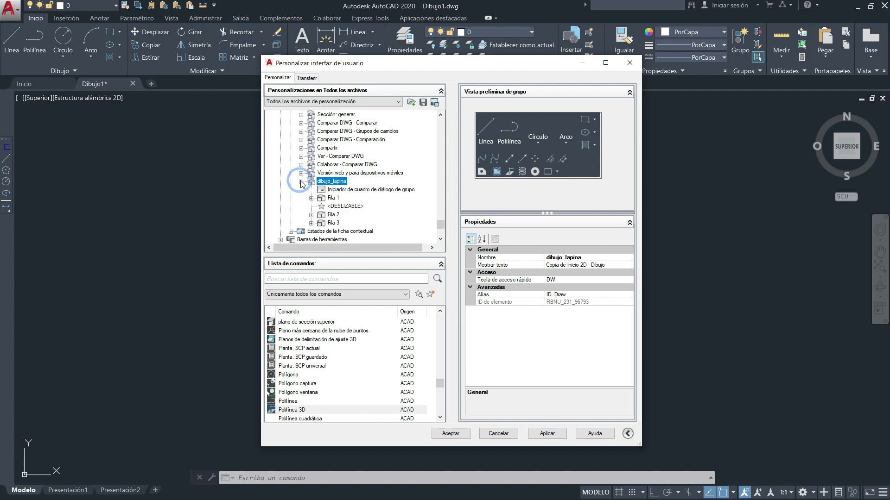
Step: Delete Círculo from dibujo_lapina's Fila 1, confirming with Sí
double_click(333, 198)
left_click(348, 215)
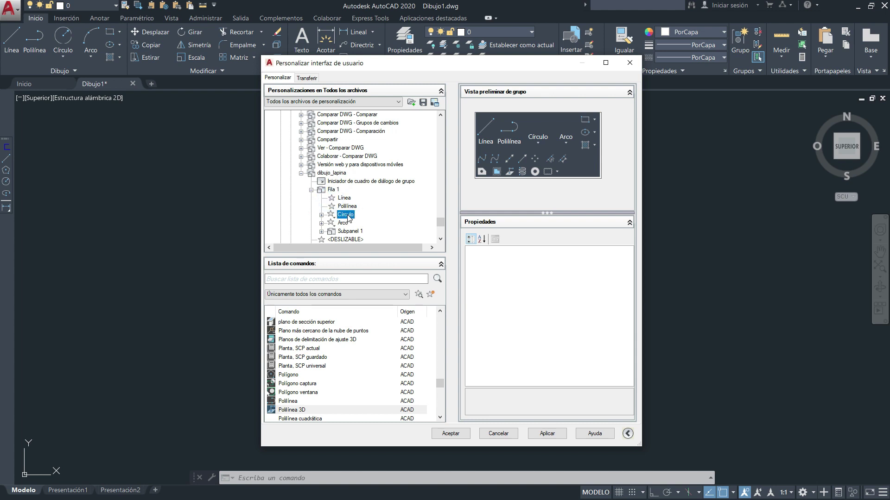
key("Delete")
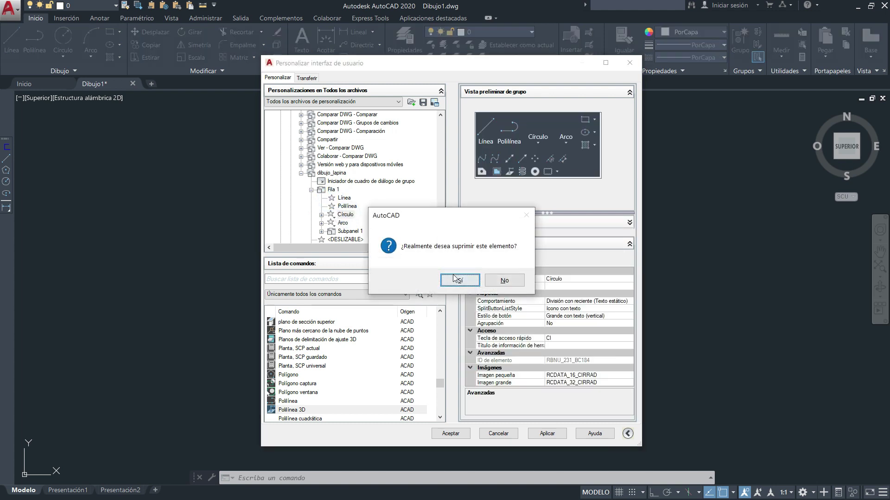
left_click(458, 282)
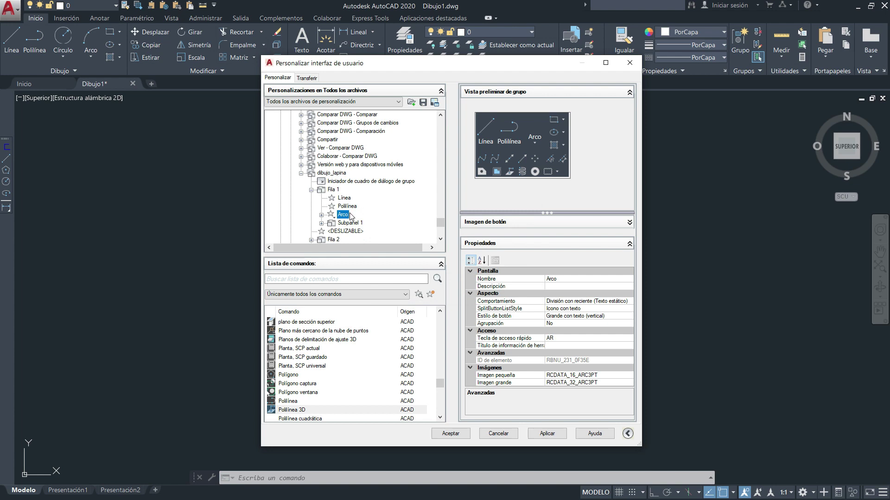
Step: Check Polilínea's context options, dismiss them, and adjust the customization dialog's layout
left_click(347, 207)
right_click(348, 207)
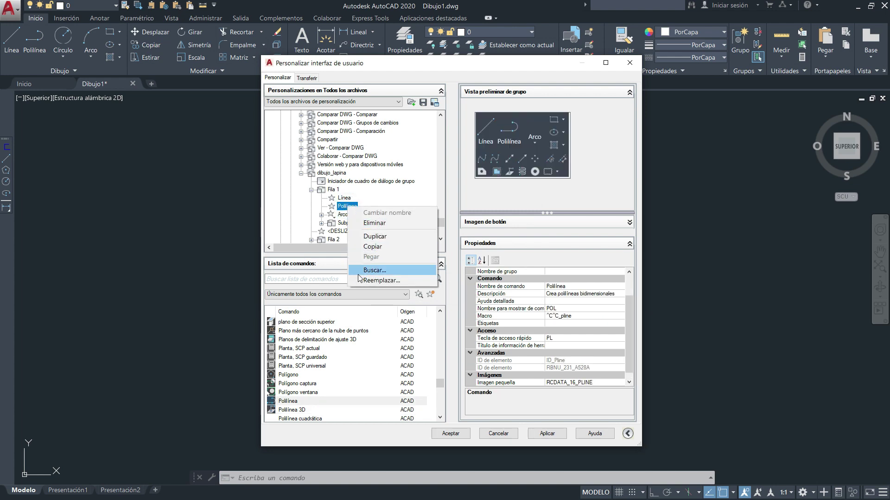
key("Escape")
key("Tab")
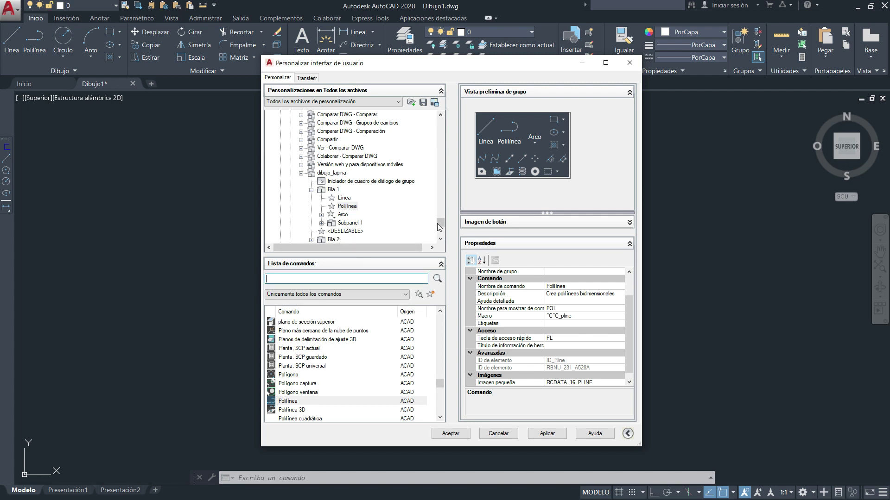
left_click_drag(439, 227, 438, 147)
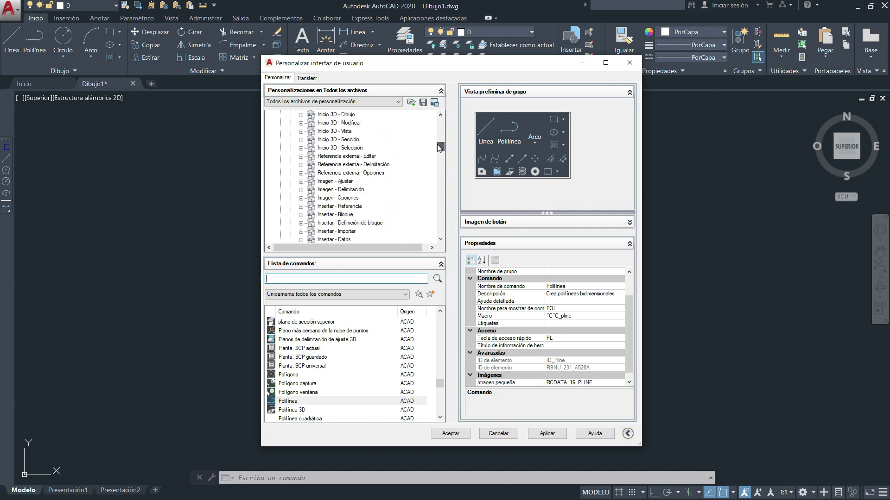
left_click_drag(439, 147, 439, 122)
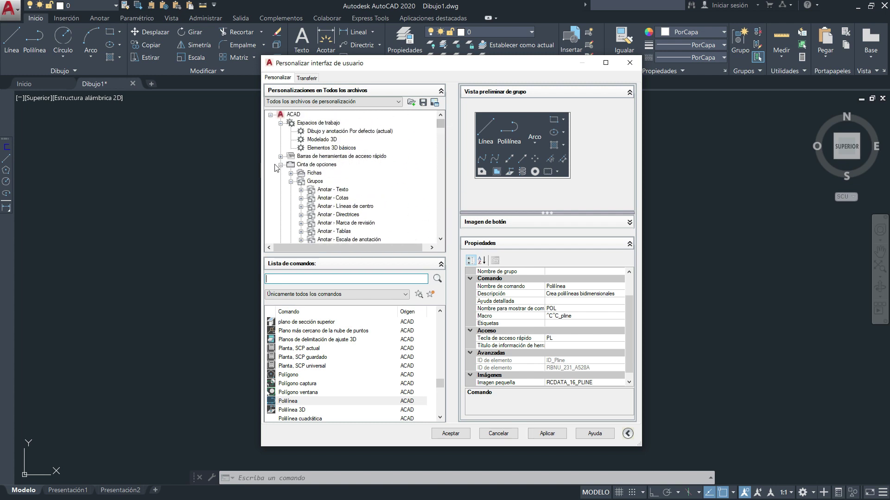
Step: Inspect the prueba quick access toolbar's Igualar propiedades and Pegar como bloque commands
left_click(280, 164)
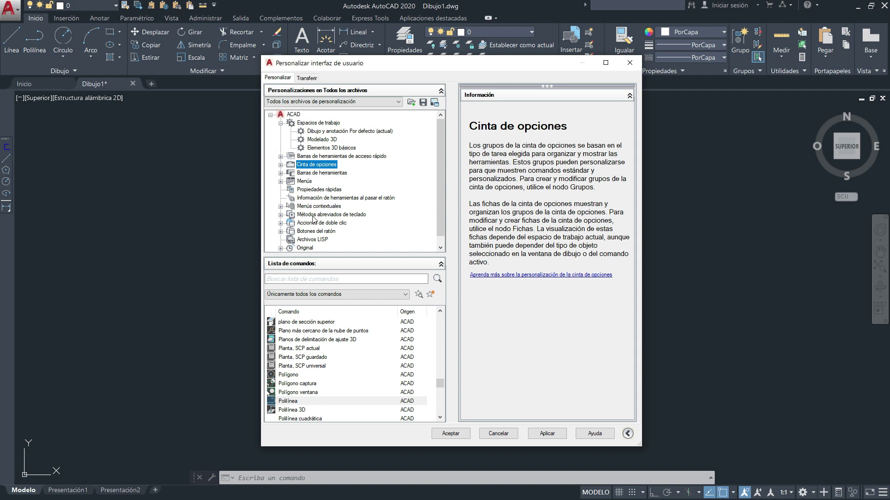
double_click(326, 157)
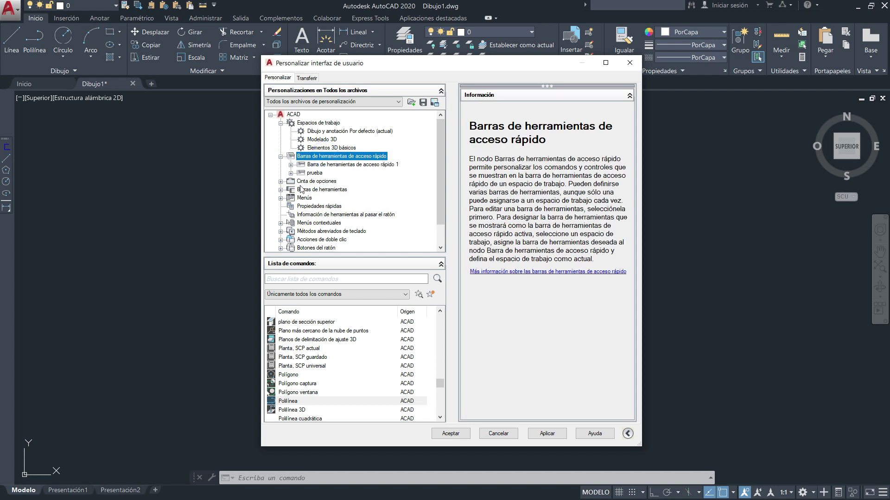
left_click(290, 173)
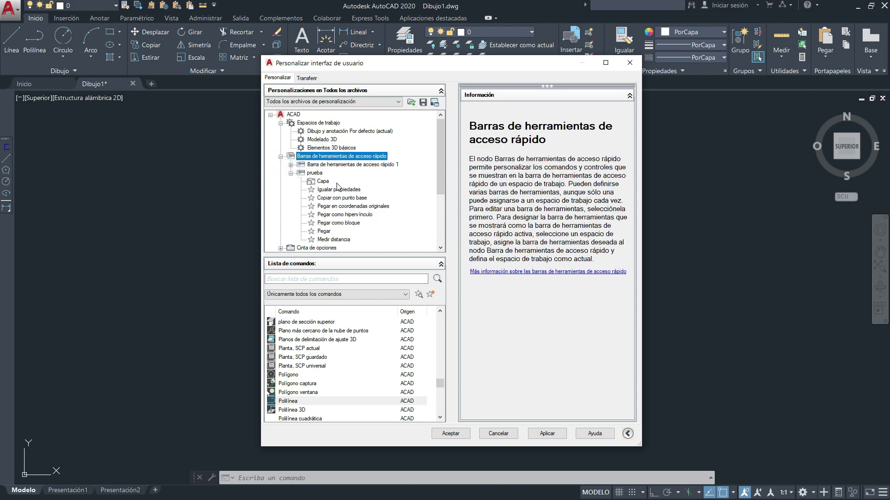
left_click(337, 189)
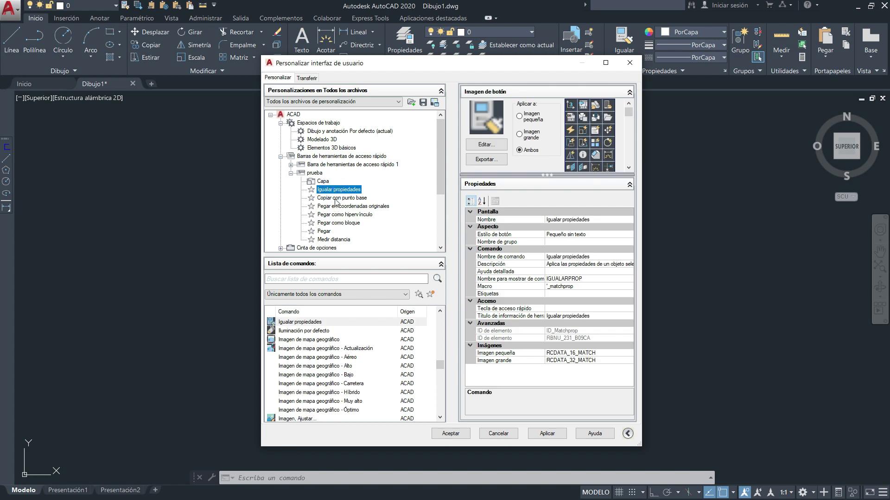
left_click(338, 223)
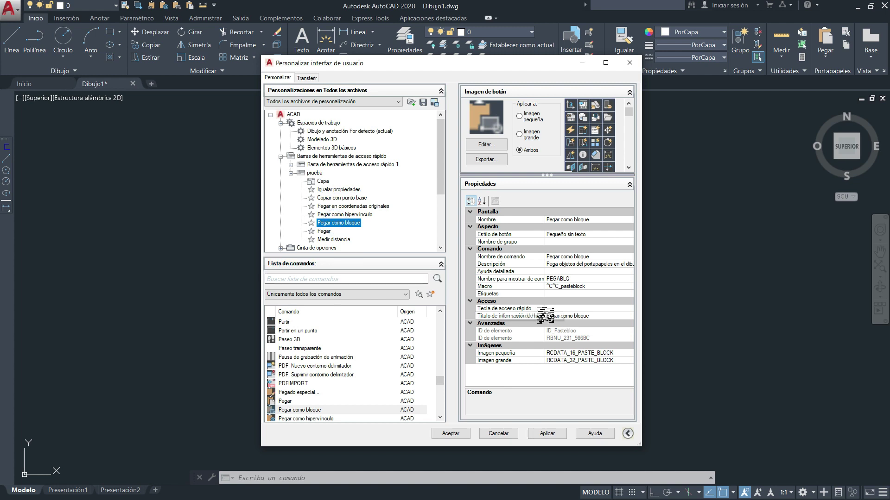
left_click(291, 173)
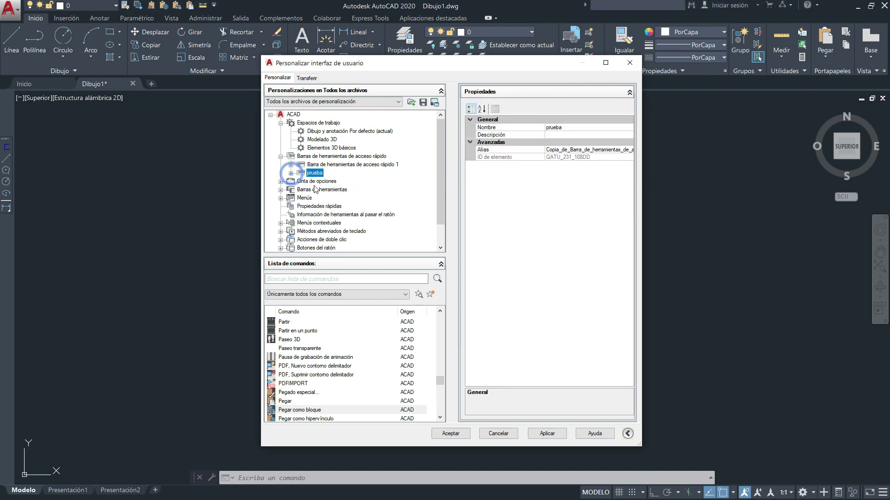
left_click(281, 156)
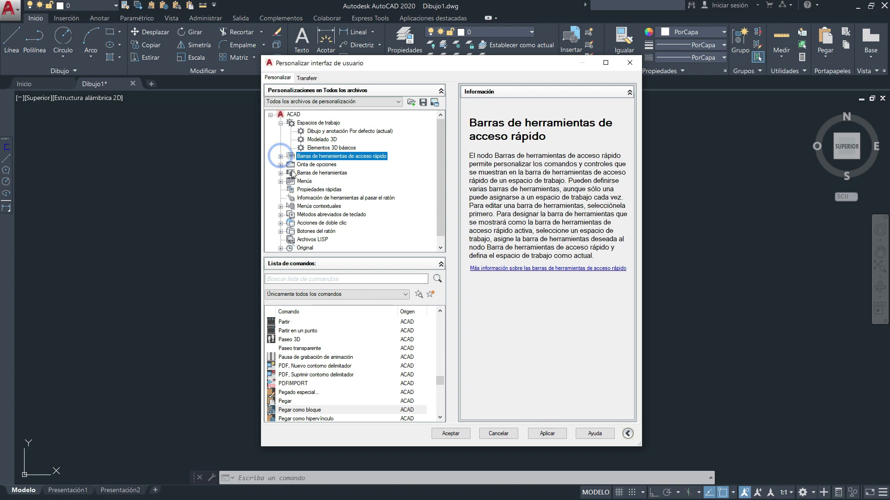
Step: Expand Cinta de opciones and scroll to dibujo_lapina's Fila 1 commands
left_click(281, 164)
scroll(339, 165, "down", 3)
scroll(342, 169, "down", 3)
scroll(344, 173, "down", 3)
scroll(349, 178, "down", 3)
scroll(349, 177, "down", 3)
scroll(349, 178, "down", 3)
scroll(349, 179, "down", 3)
scroll(349, 180, "down", 3)
scroll(348, 180, "up", 4)
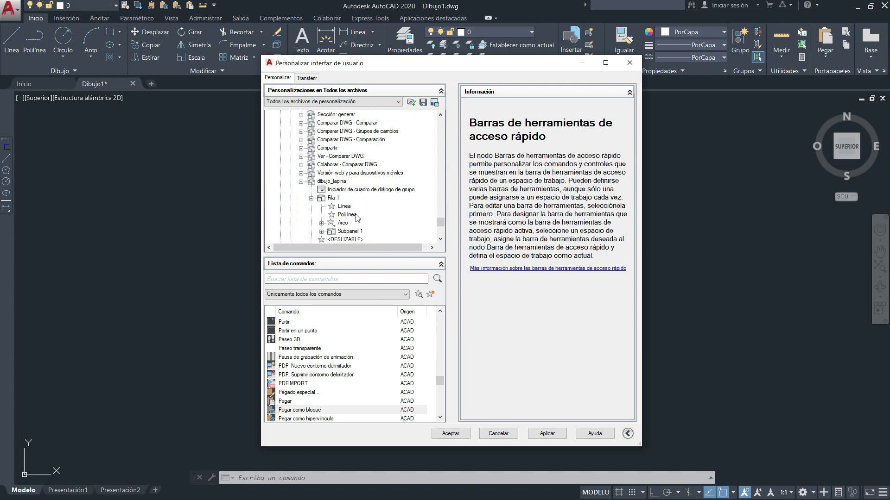
Step: Search 'c_' and drag c_cor into dibujo_lapina's Fila 1 right below Línea
left_click(338, 278)
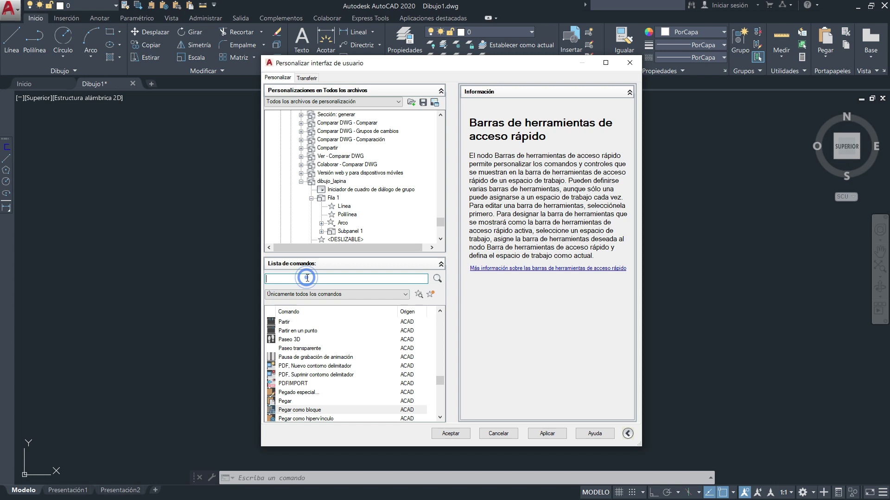
type("c_c")
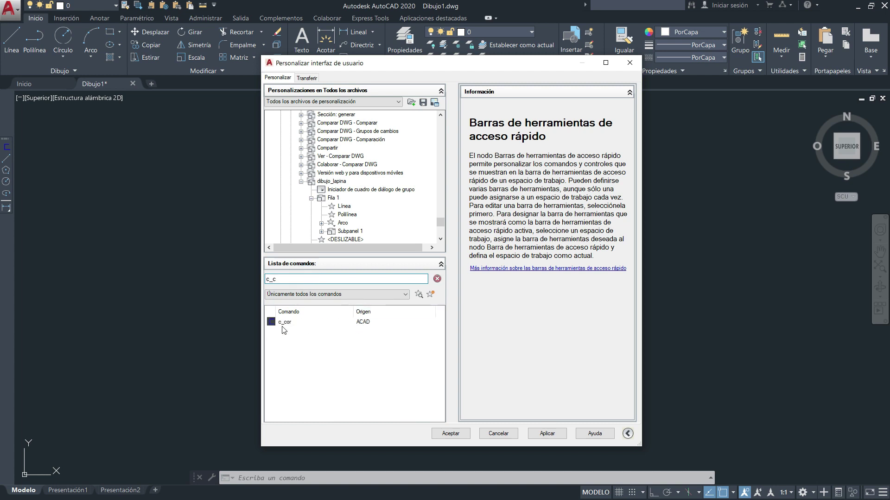
mouse_move(284, 324)
left_mouse_down()
mouse_move(343, 119)
mouse_move(334, 207)
left_mouse_up()
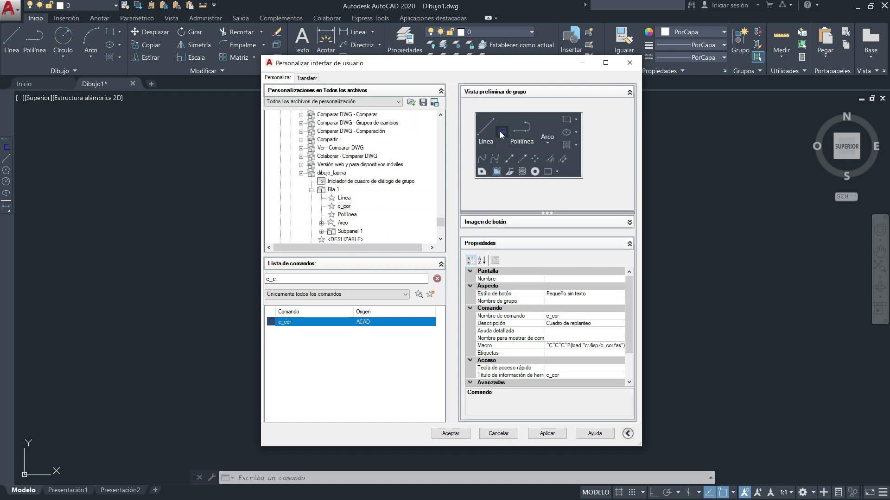
left_click(344, 206)
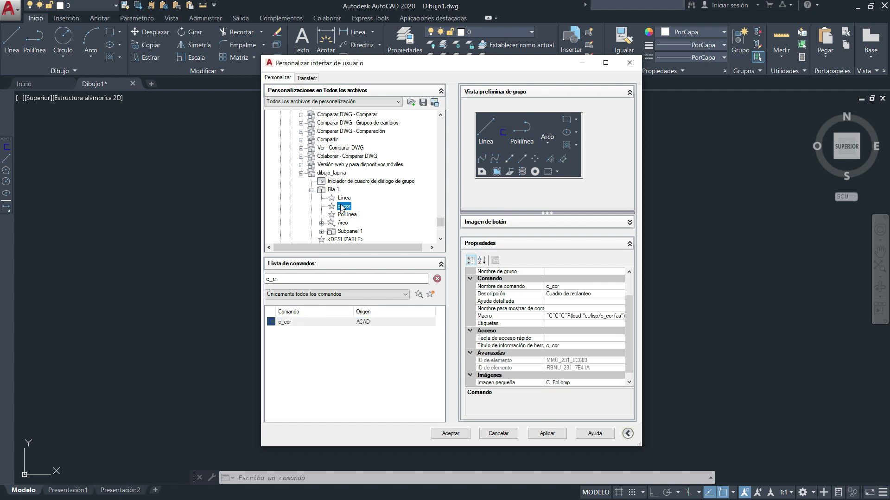
Step: Review c_cor's Cuadro de replanteo description and image settings, then apply and save
left_click(595, 293)
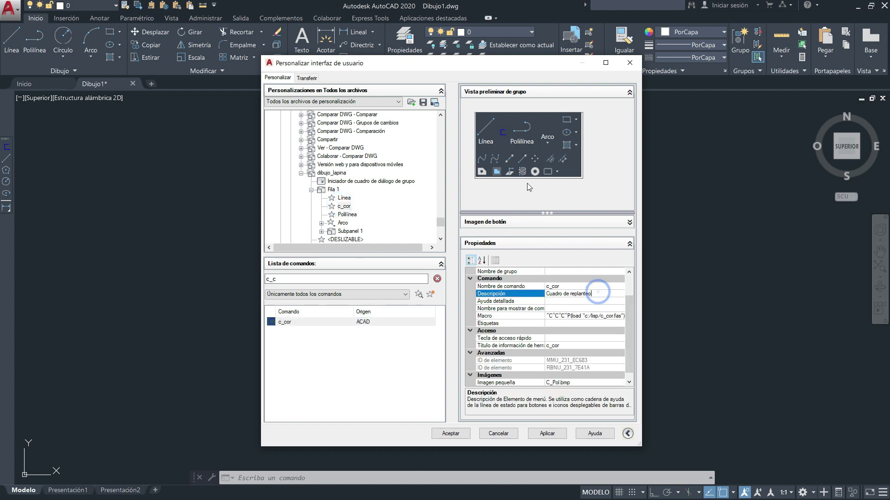
left_click(604, 293)
left_click_drag(669, 301, 707, 300)
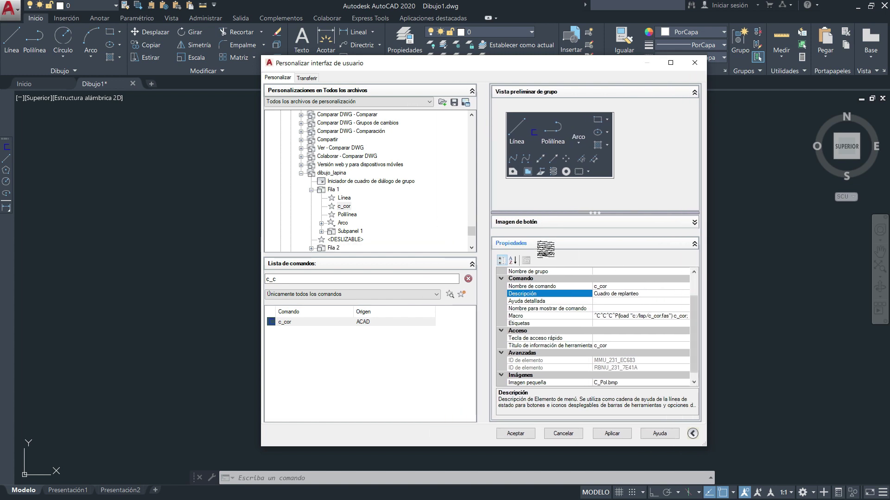
left_click(648, 223)
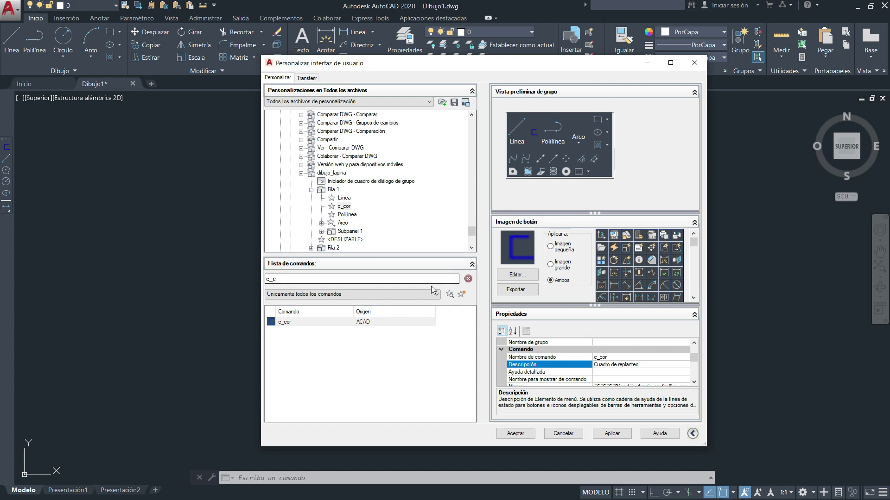
left_click(346, 207)
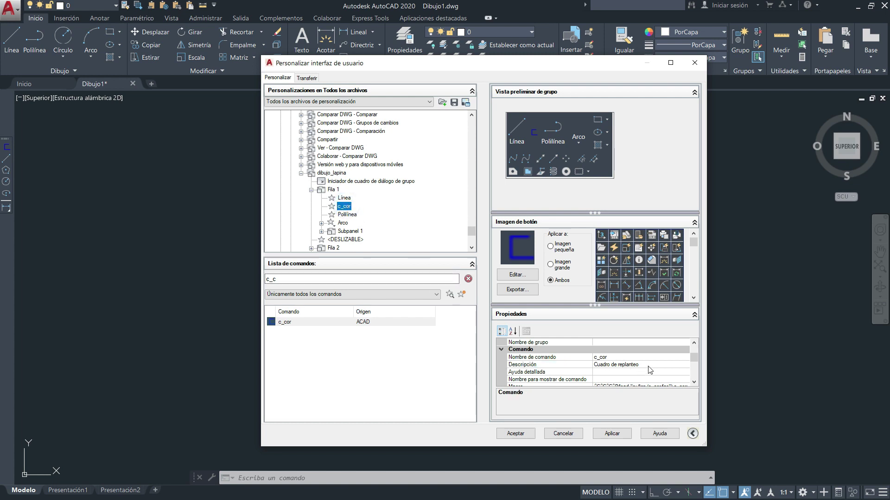
scroll(650, 370, "down", 2)
left_click(610, 436)
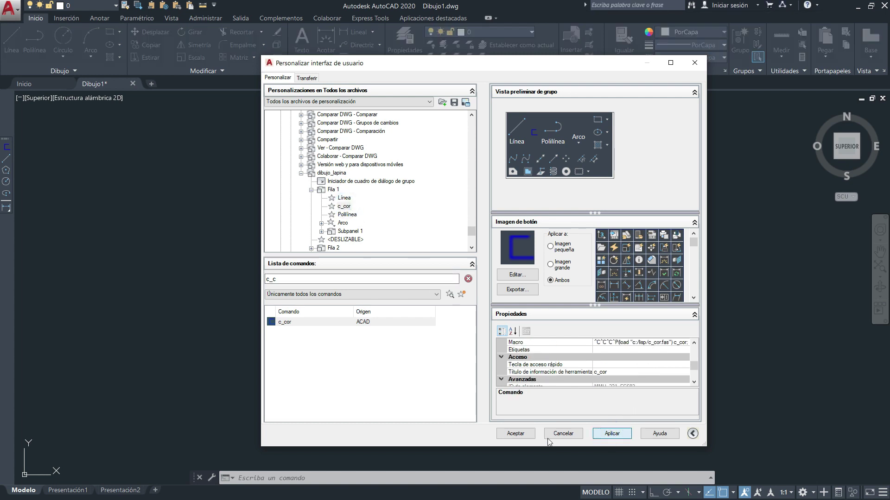
left_click(516, 434)
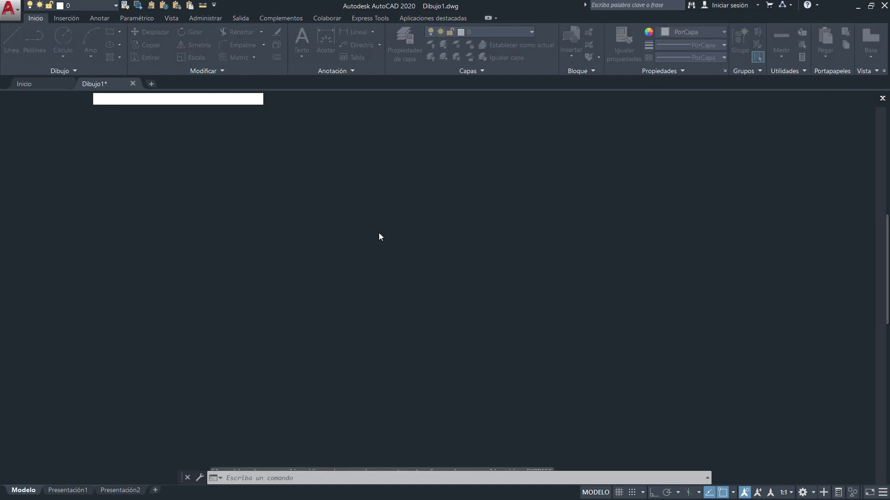
right_click(525, 18)
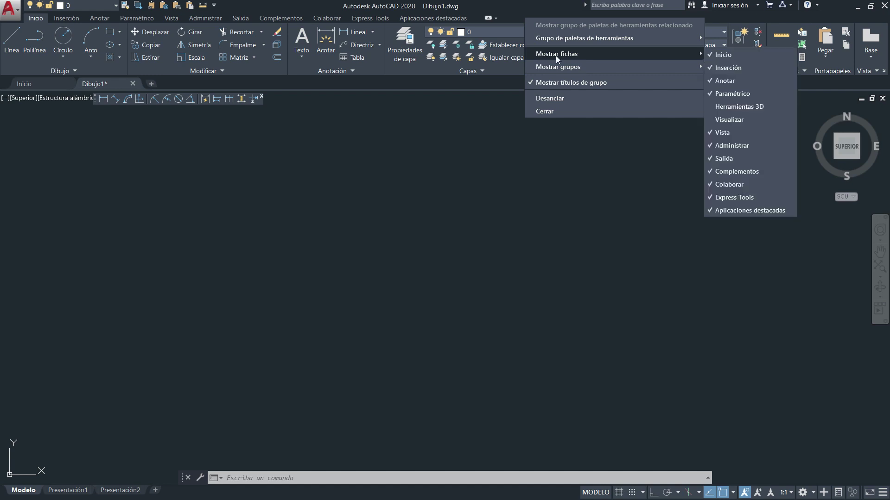
mouse_move(557, 67)
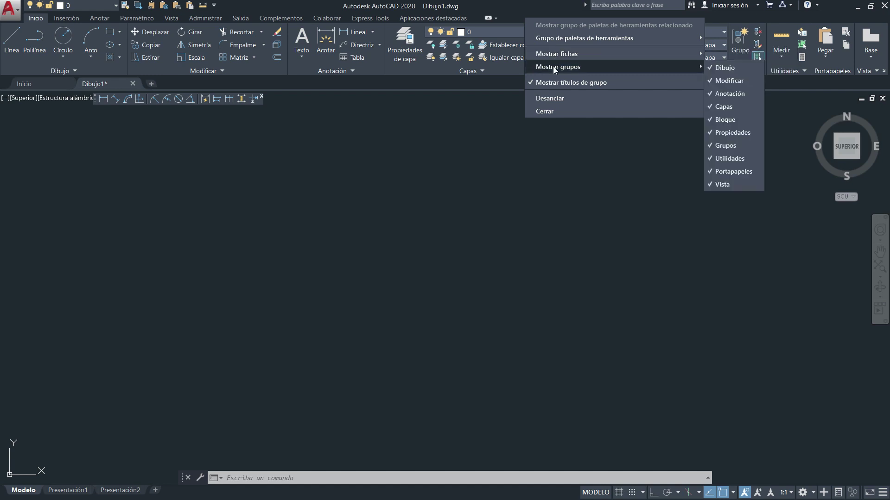
left_click(357, 212)
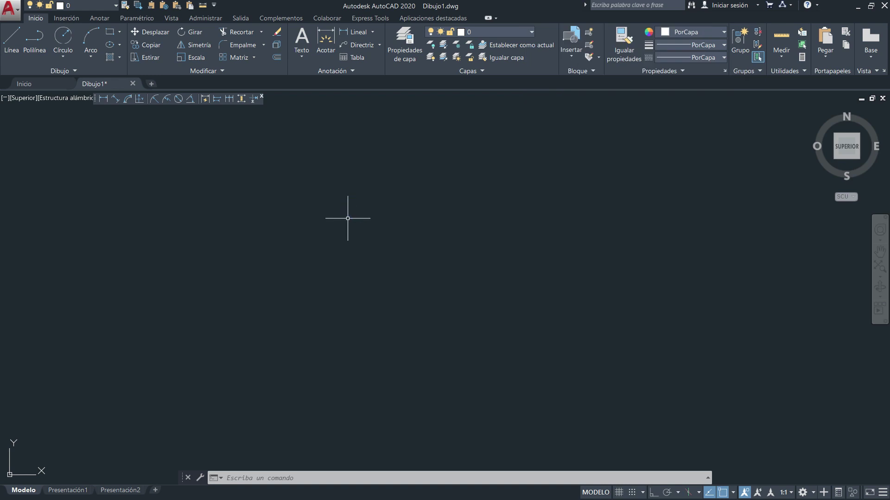
Step: Reopen CUI with CU and add a new ribbon tab named prueba under Fichas
type("cuir")
key("Return")
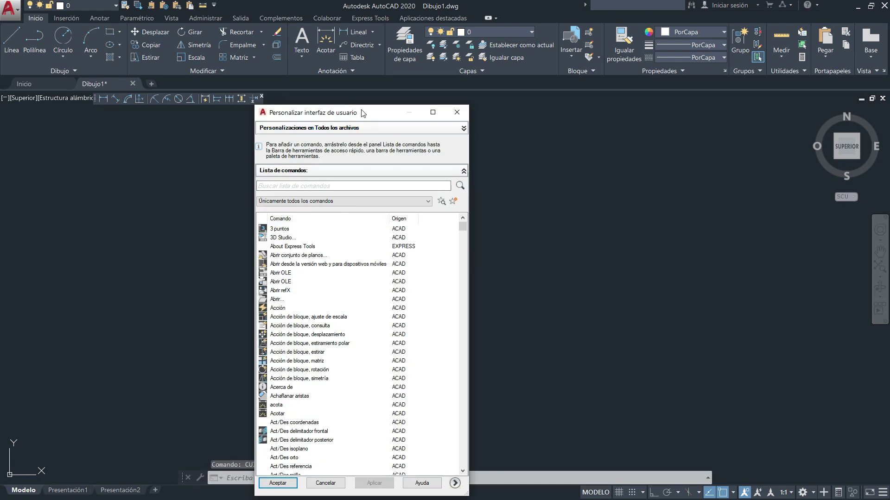
left_click(452, 407)
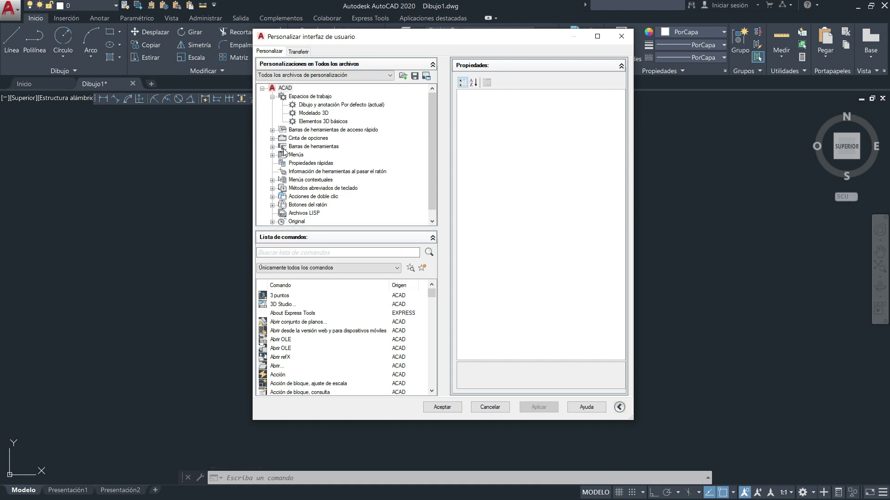
left_click(272, 139)
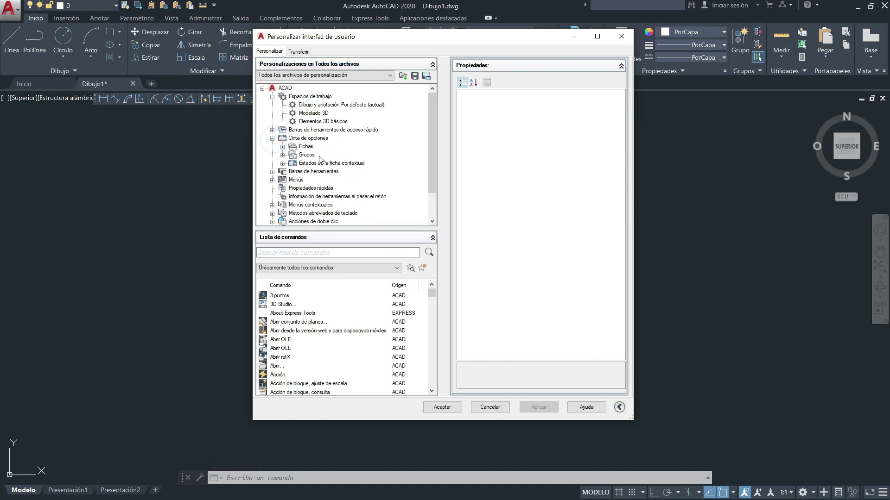
right_click(305, 149)
left_click(324, 156)
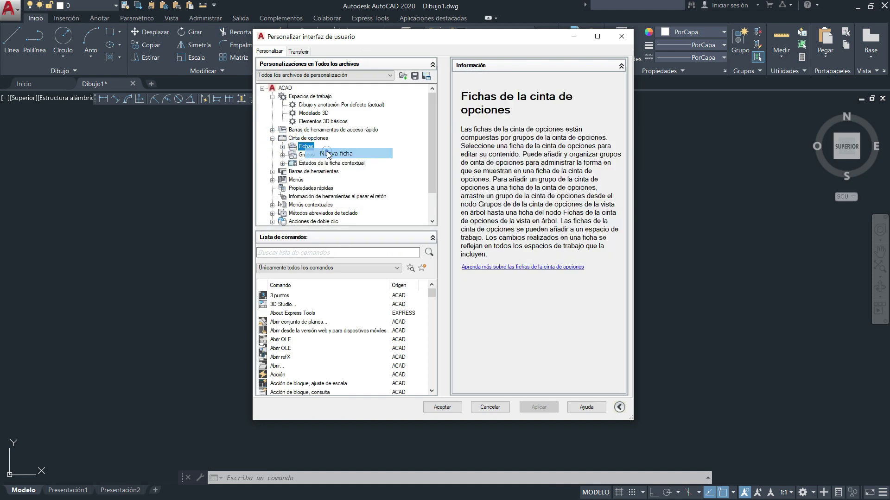
type("prueba")
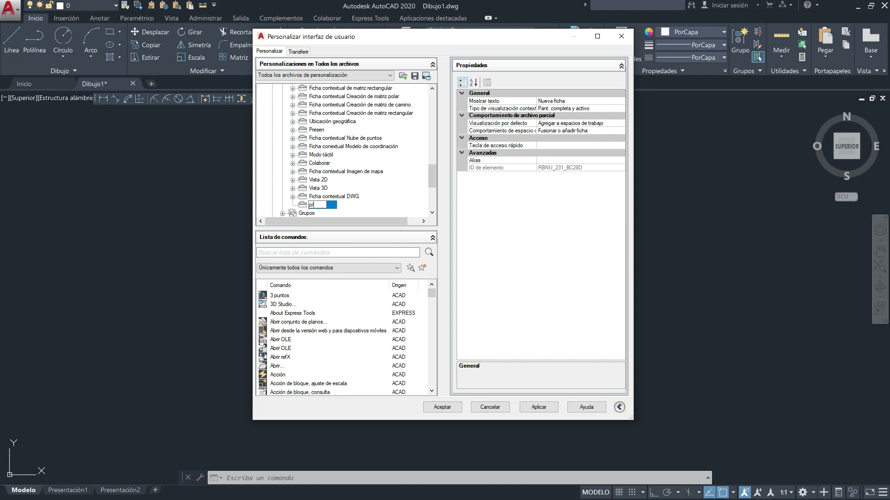
key("Return")
scroll(401, 205, "down", 2)
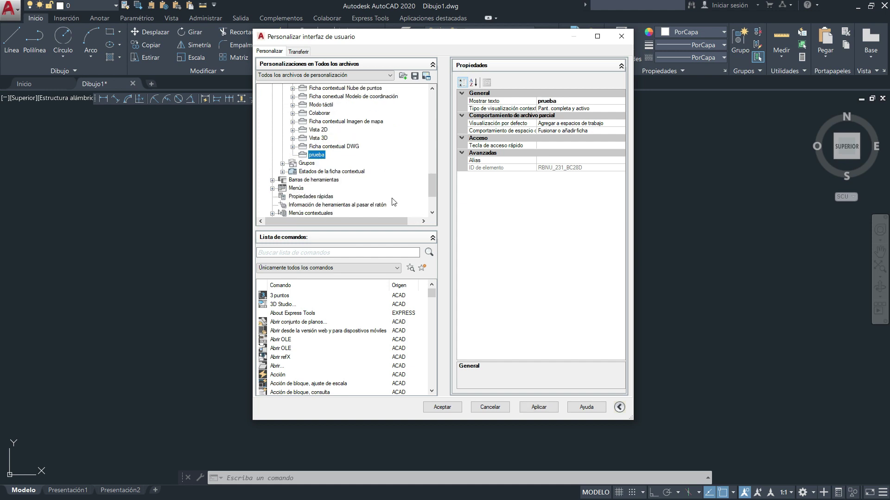
Step: Drag the dibujo_lapina panel from Grupos onto the prueba tab under Fichas
left_click(314, 162)
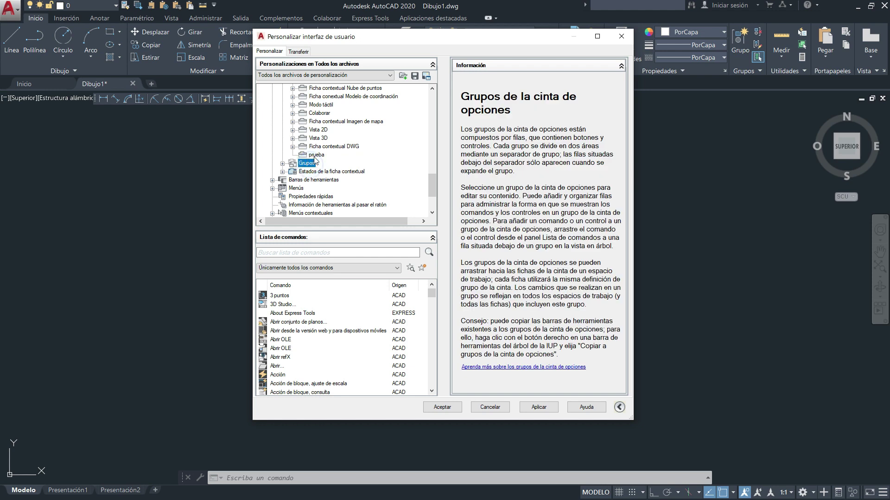
left_click(283, 164)
scroll(373, 192, "down", 5)
scroll(374, 192, "down", 5)
scroll(374, 192, "down", 5)
scroll(373, 192, "down", 5)
scroll(373, 191, "down", 5)
scroll(374, 194, "down", 5)
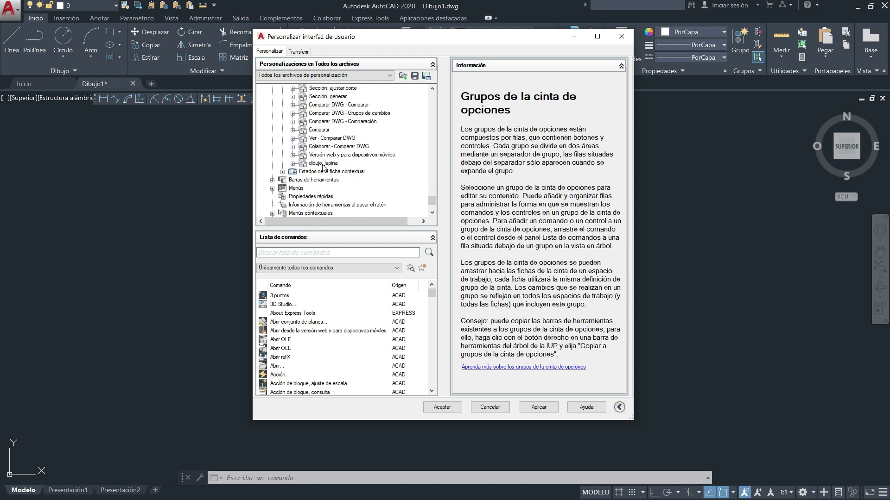
scroll(324, 162, "up", 3)
scroll(334, 139, "up", 3)
scroll(349, 90, "up", 2)
scroll(350, 90, "up", 2)
scroll(349, 90, "up", 2)
scroll(350, 91, "up", 2)
scroll(349, 90, "up", 1)
scroll(349, 90, "up", 2)
scroll(350, 90, "up", 2)
scroll(350, 91, "up", 2)
scroll(350, 90, "up", 1)
scroll(349, 90, "up", 2)
scroll(349, 90, "up", 2)
scroll(349, 90, "up", 2)
scroll(349, 91, "up", 2)
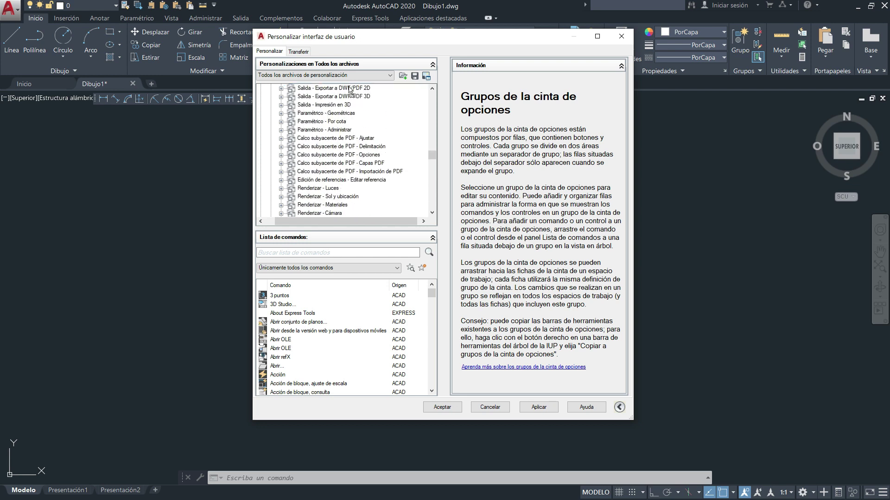
scroll(350, 91, "up", 2)
scroll(350, 90, "up", 2)
scroll(350, 90, "up", 2)
scroll(349, 91, "up", 1)
mouse_move(349, 90)
left_mouse_down()
mouse_move(342, 83)
mouse_move(309, 94)
mouse_move(324, 126)
mouse_move(314, 145)
left_mouse_up()
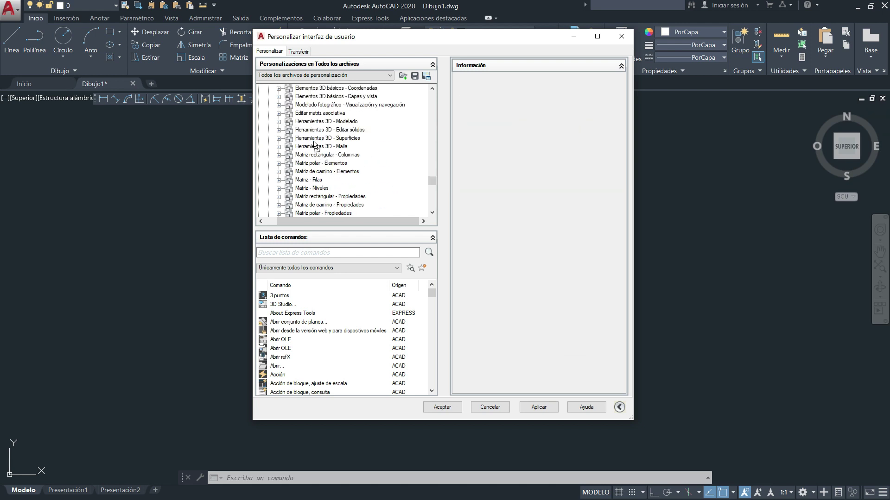
left_click_drag(432, 181, 436, 118)
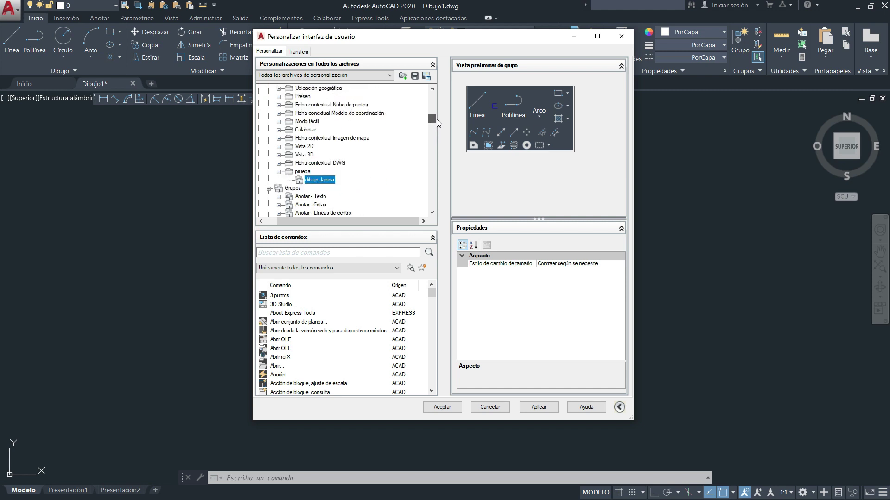
Step: Open the Dibujo y anotación workspace's ribbon tab list and try placing the prueba tab
left_click(269, 188)
left_click(279, 172)
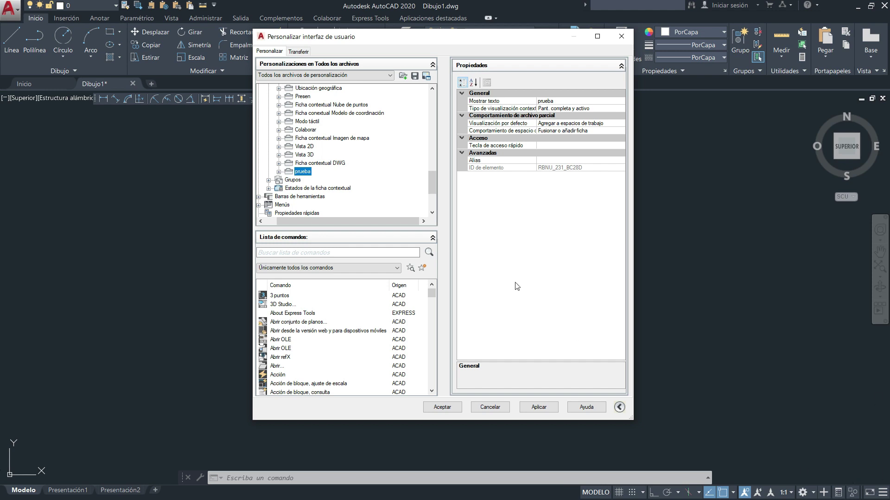
left_click_drag(433, 183, 438, 94)
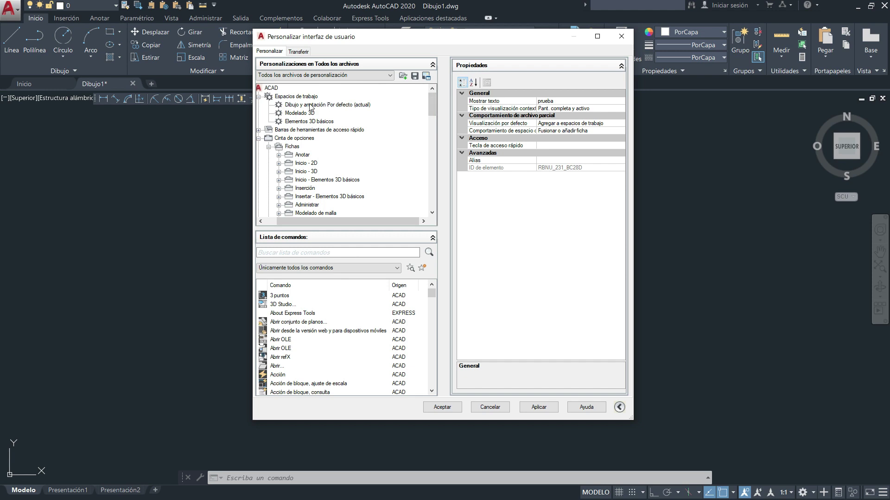
left_click(310, 106)
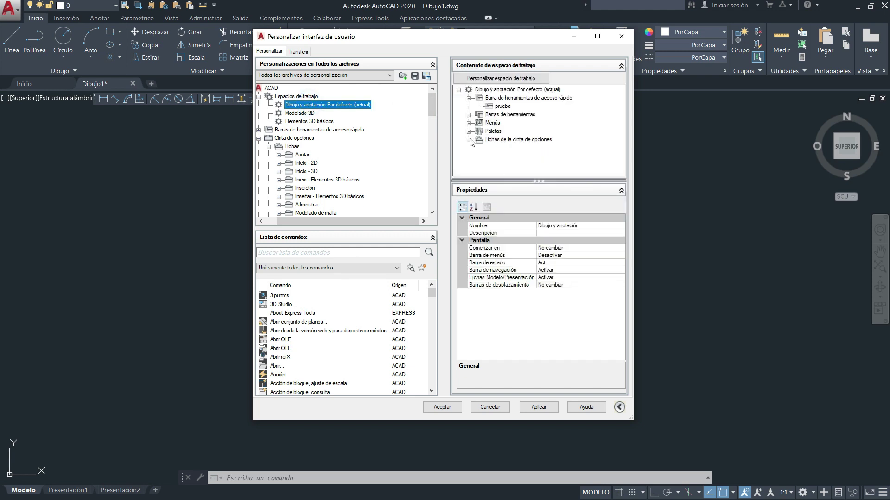
left_click(469, 140)
left_click_drag(432, 96, 422, 180)
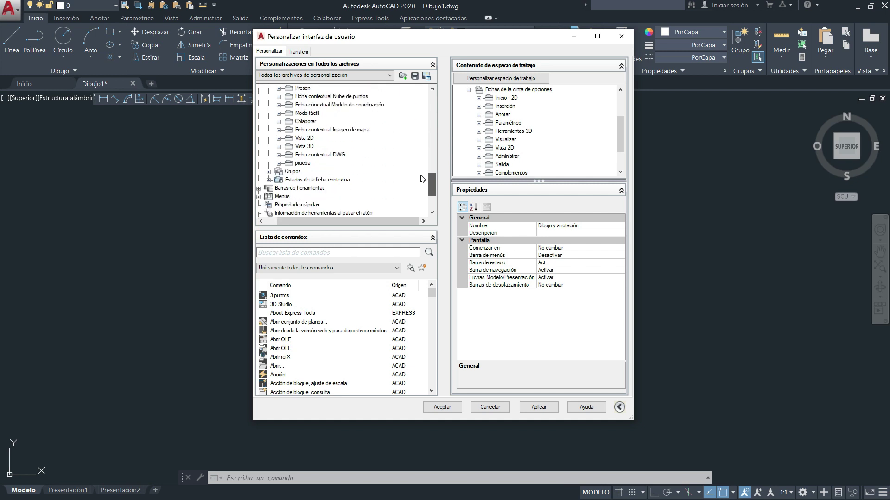
right_click(300, 165)
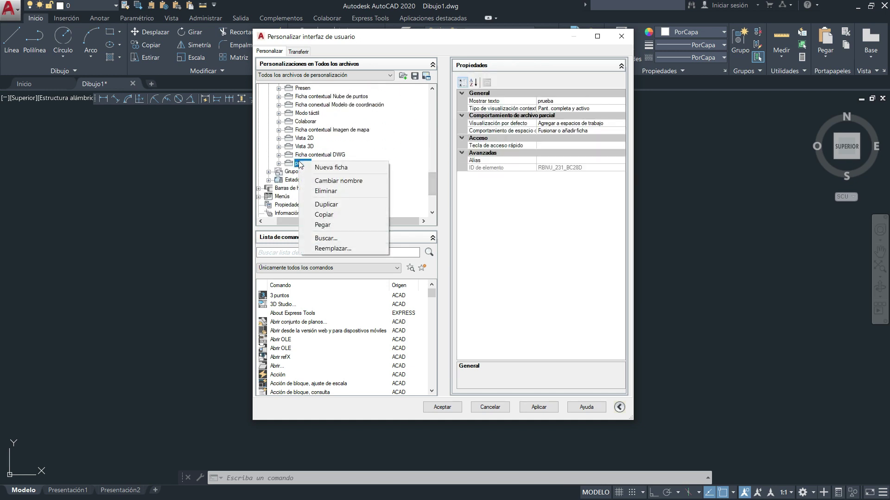
left_click(512, 249)
left_click_drag(433, 185, 429, 90)
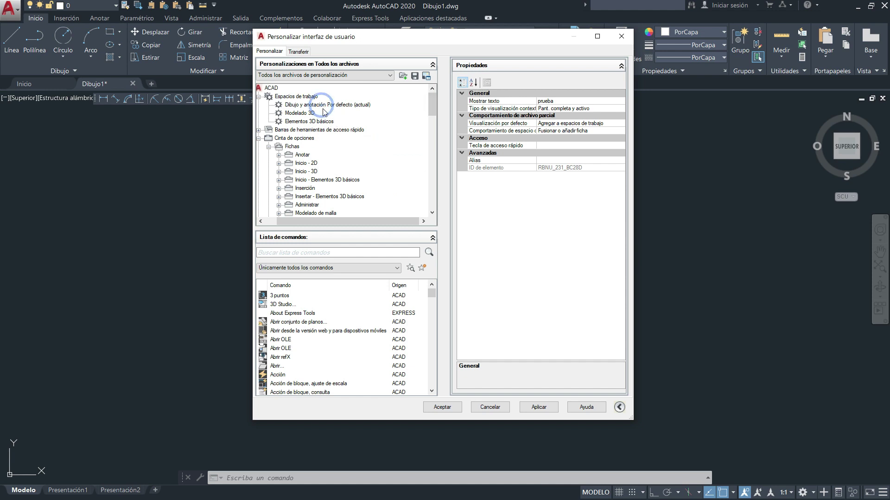
Step: Drag prueba into the workspace's Fichas de la cinta de opciones and apply
left_click(314, 107)
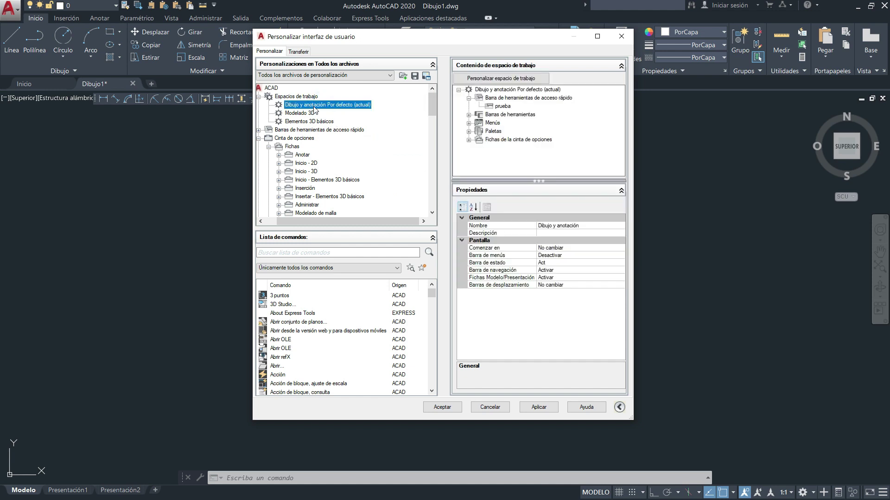
left_click(469, 140)
mouse_move(433, 99)
left_mouse_down()
mouse_move(425, 200)
mouse_move(397, 182)
left_mouse_up()
left_click(302, 138)
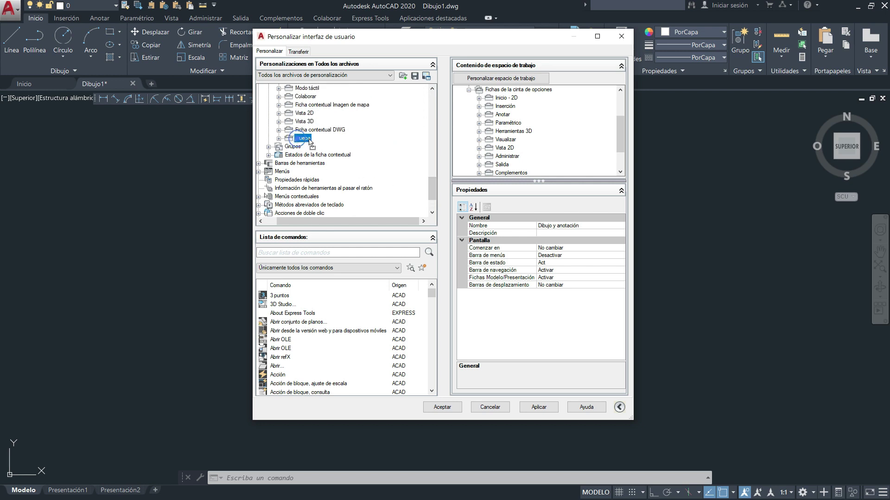
mouse_move(471, 155)
left_mouse_down()
mouse_move(512, 176)
mouse_move(505, 148)
left_mouse_up()
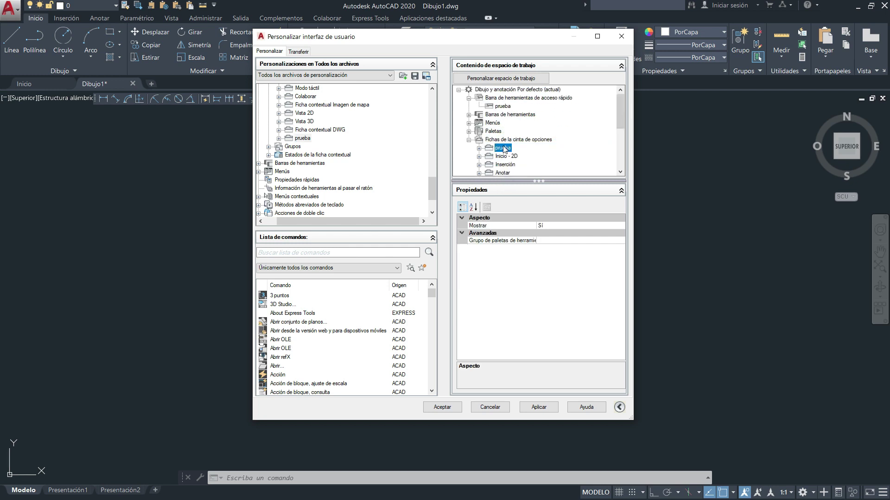
left_click(549, 409)
Step: Confirm the customization, then try the prueba panel's command and close its coordinate table dialog
left_click(443, 409)
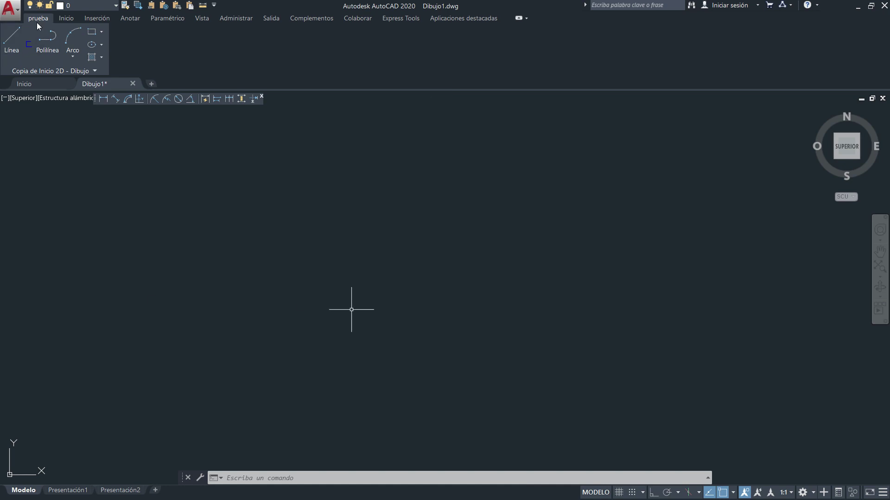
left_click(29, 45)
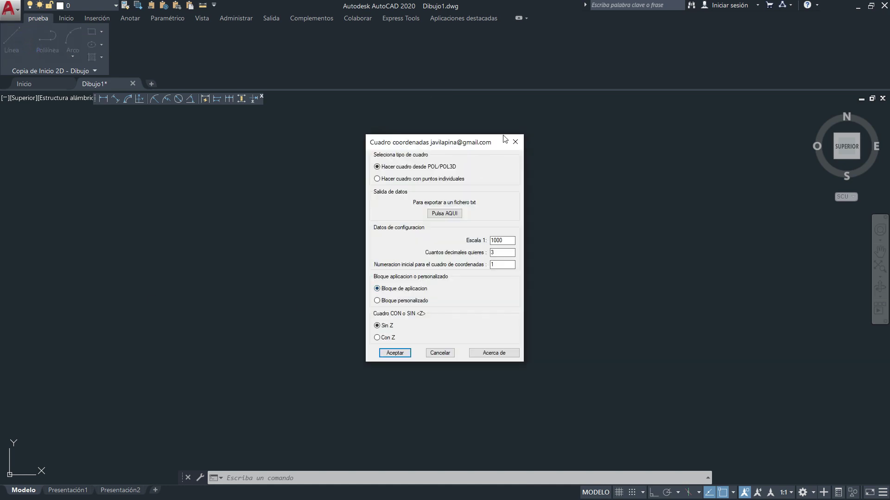
left_click(515, 142)
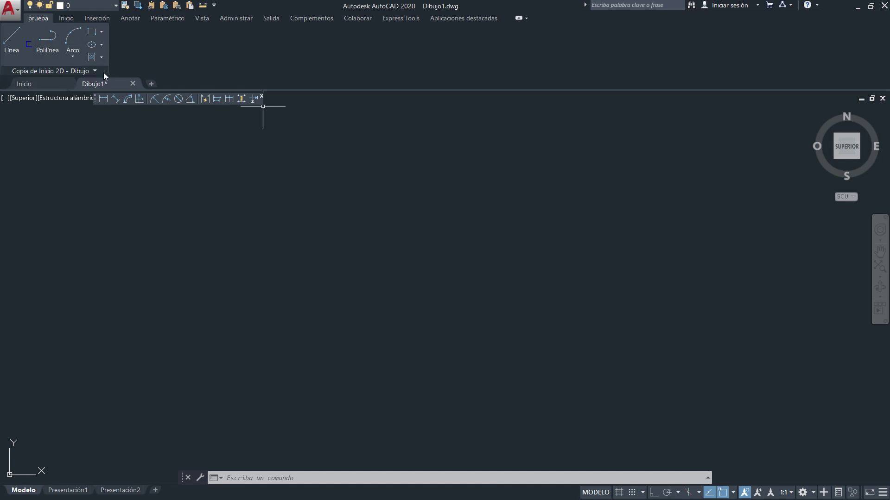
Step: Open the Properties palette from Inicio, then return to prueba and relaunch CUI
left_click(67, 18)
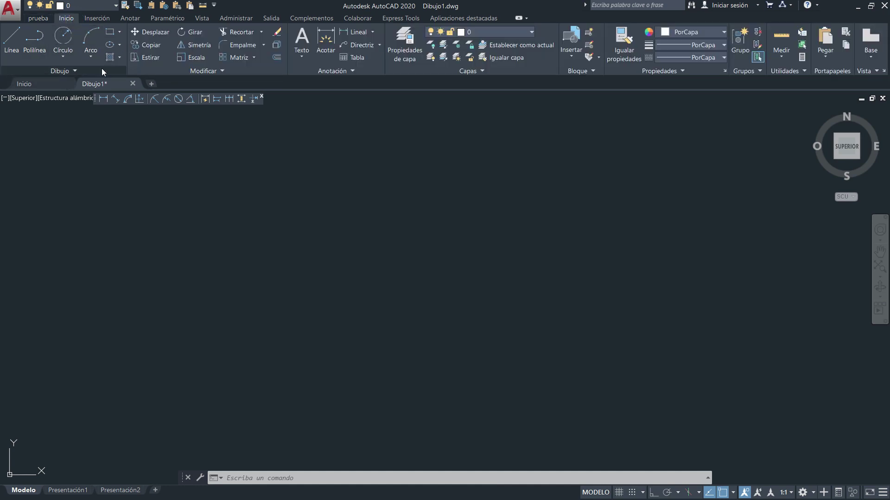
left_click(725, 71)
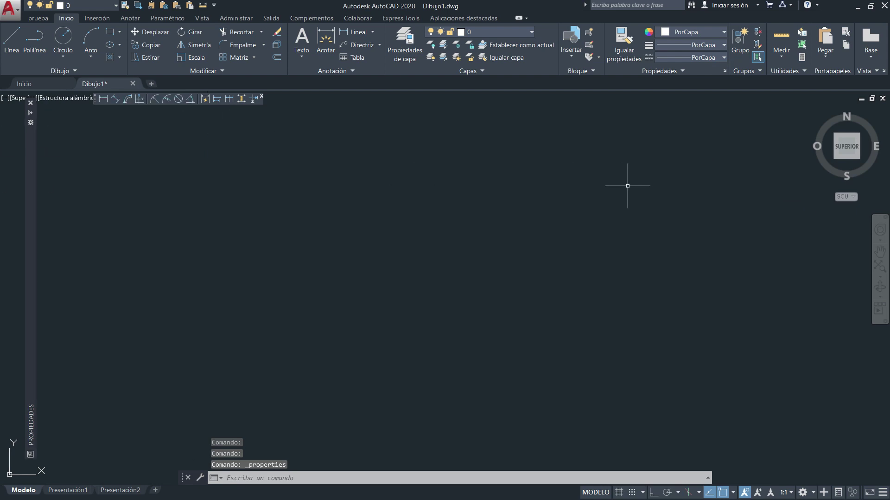
left_click(35, 18)
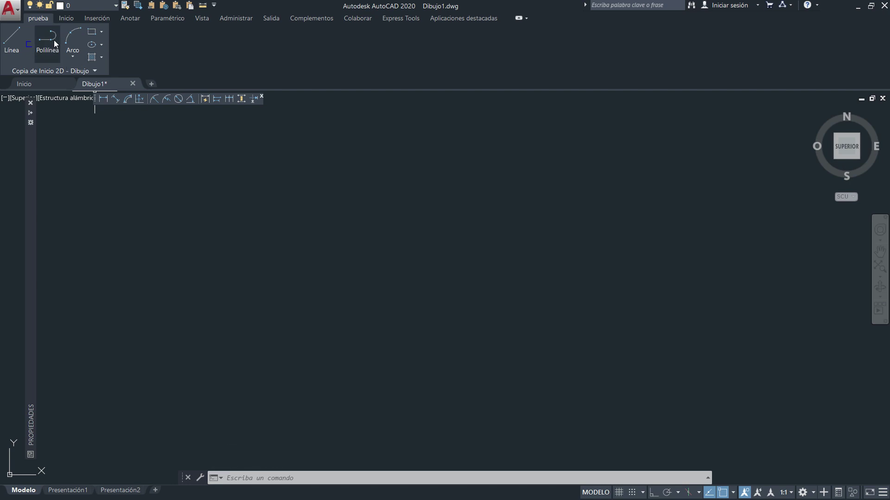
left_click(349, 224)
type("cu")
key("Return")
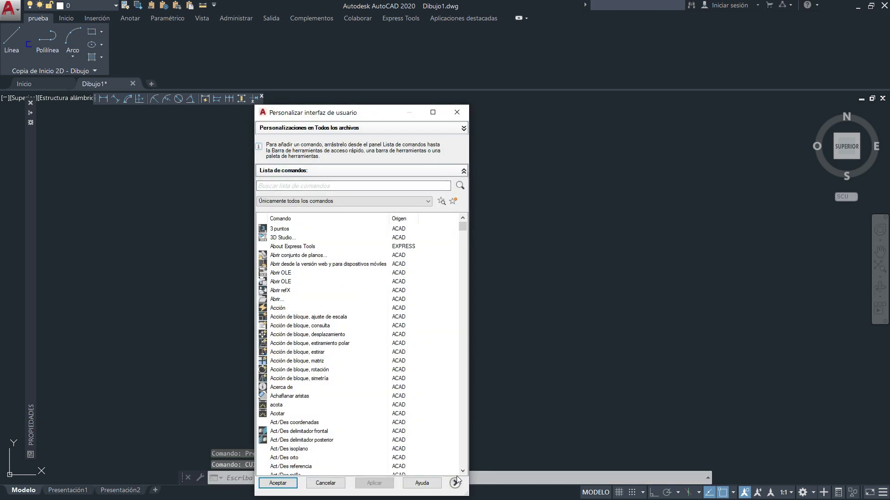
Step: Expand the customization window to show all panes, then close it
left_click(457, 481)
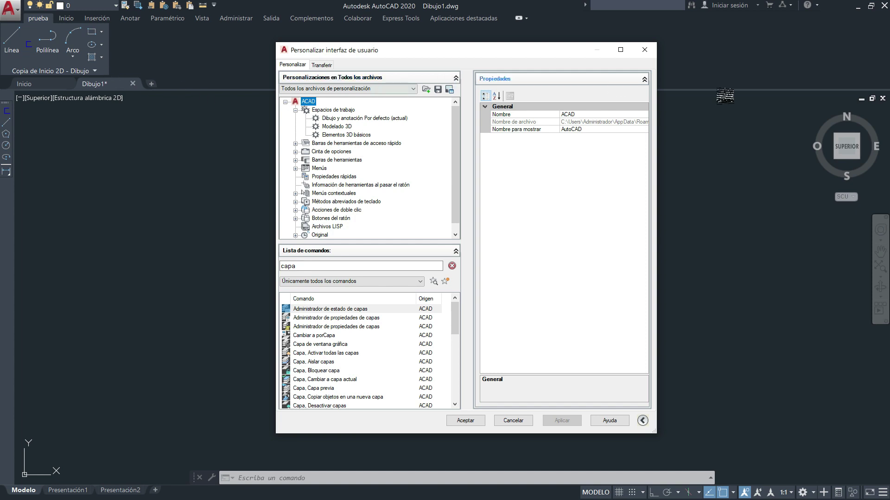
left_click(644, 50)
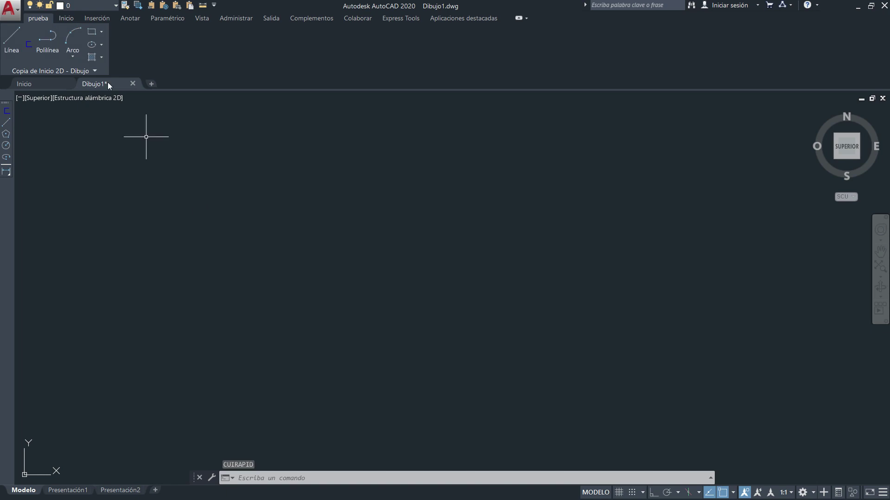
Step: Reopen Properties, review the Anotar text and dimension style dialogs, and return to prueba
left_click(66, 21)
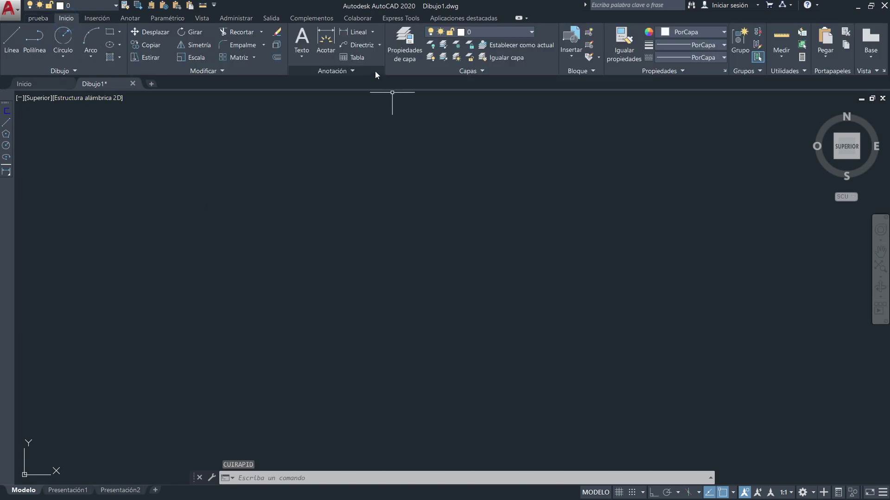
left_click(726, 70)
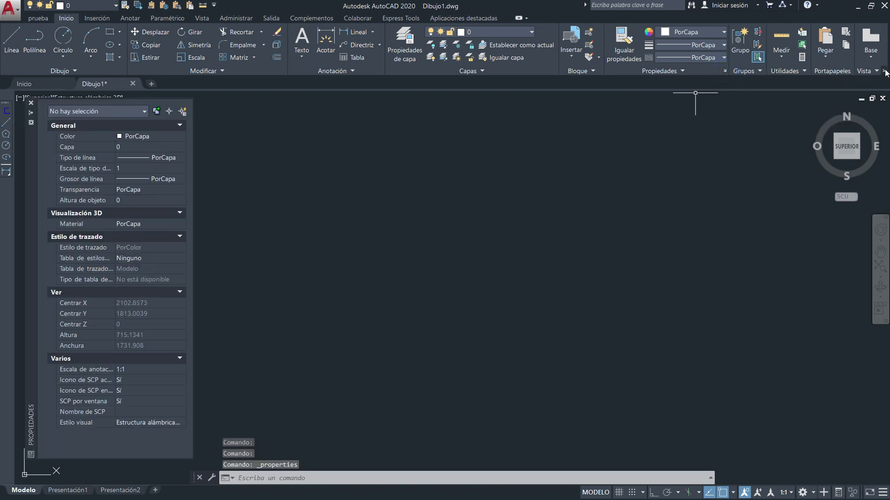
left_click(134, 18)
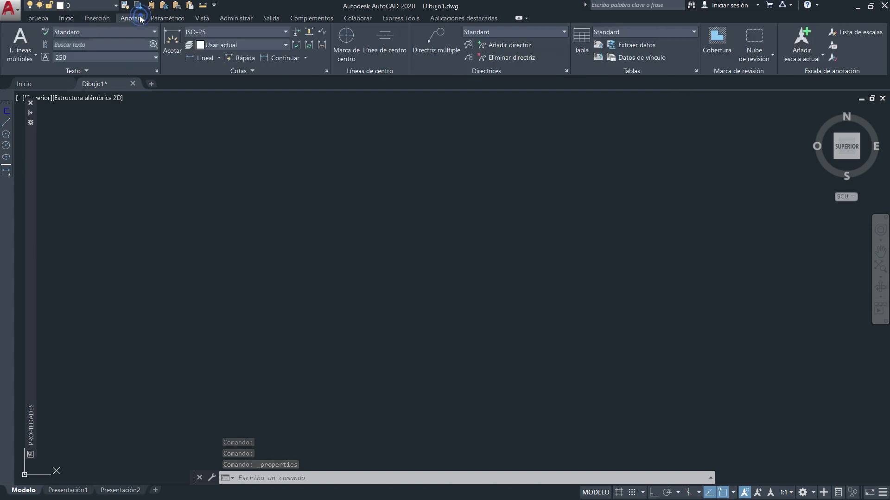
left_click(156, 70)
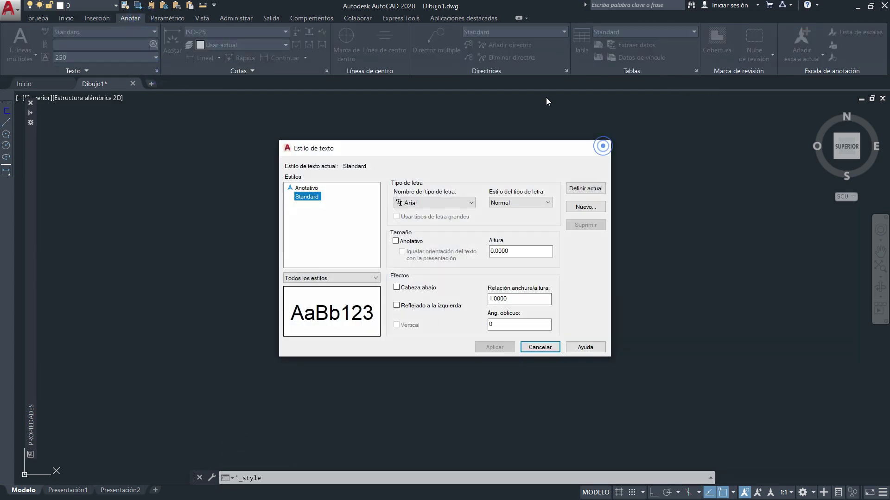
left_click(603, 148)
left_click(327, 71)
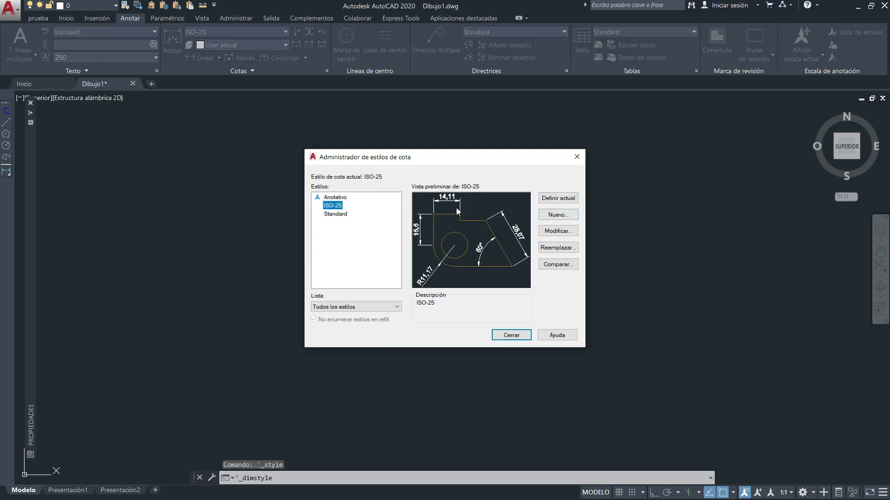
key("Escape")
left_click(38, 18)
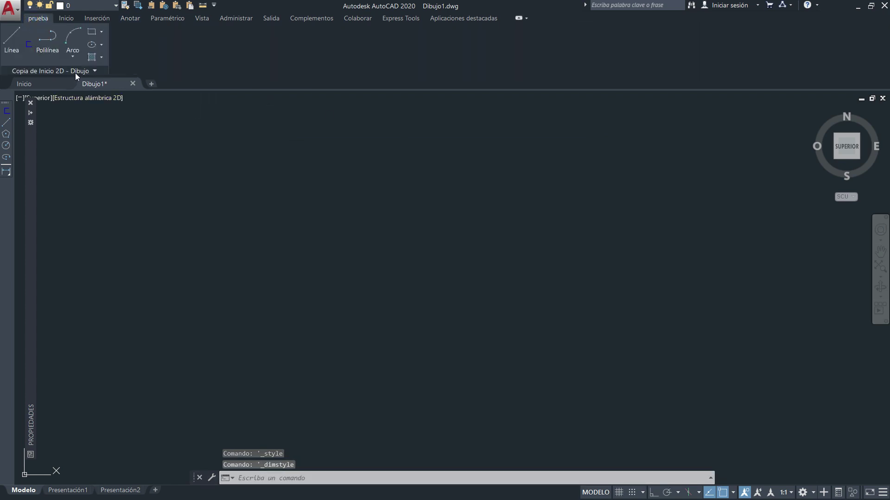
Step: In CUI, locate the dibujo_lapina ribbon panel and select its dialog launcher entry
type("c")
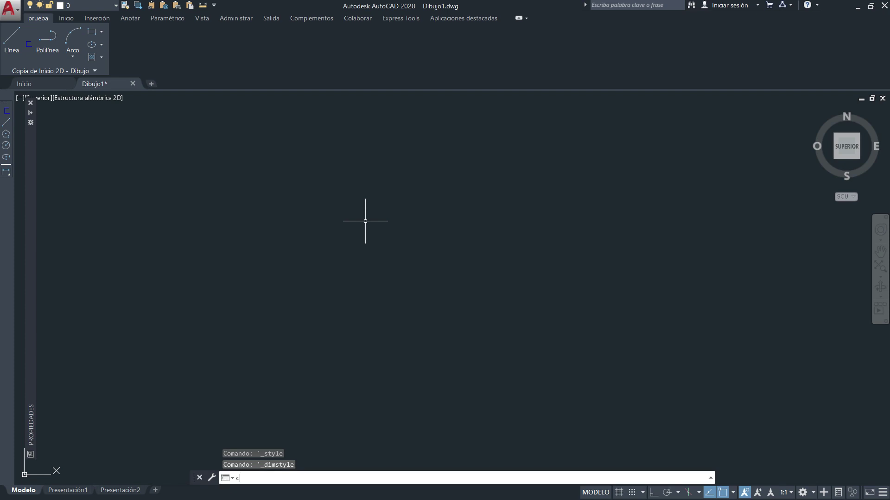
type("r")
key("Return")
left_click(463, 483)
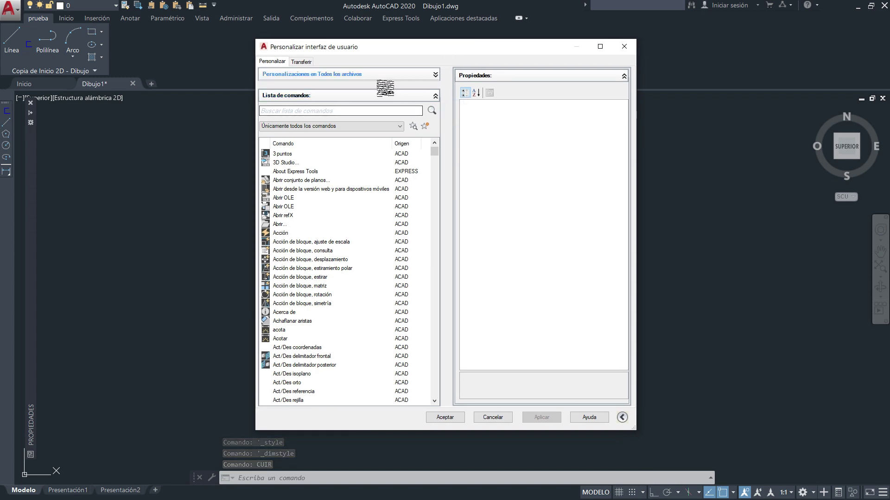
left_click(389, 75)
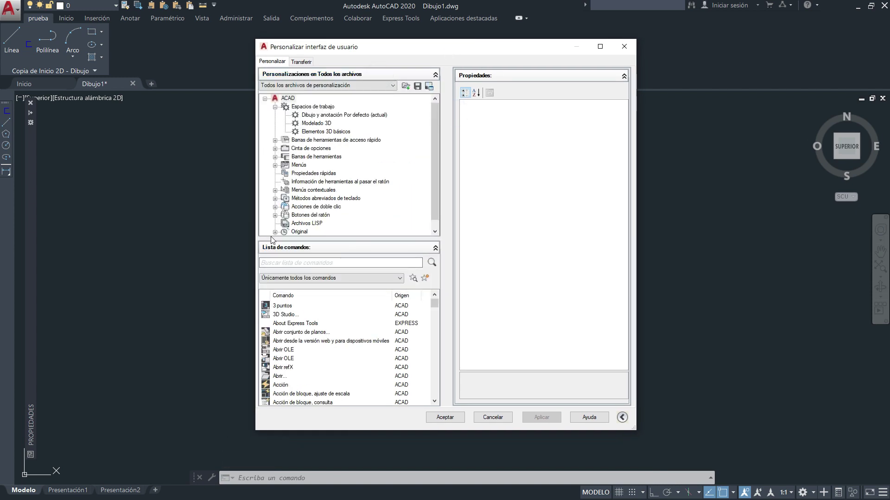
left_click(275, 148)
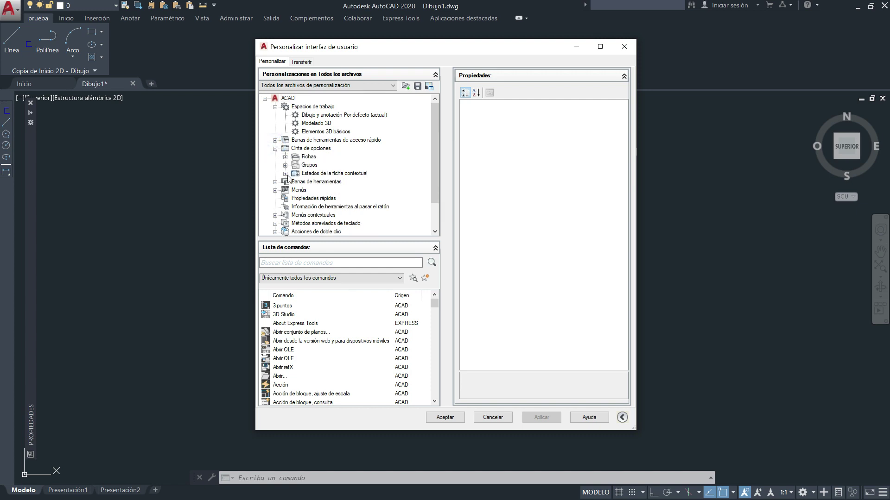
left_click(286, 166)
scroll(341, 171, "down", 3)
scroll(334, 167, "down", 3)
scroll(334, 164, "down", 3)
scroll(334, 165, "down", 3)
scroll(334, 164, "down", 3)
scroll(333, 165, "down", 3)
scroll(334, 165, "down", 5)
double_click(323, 174)
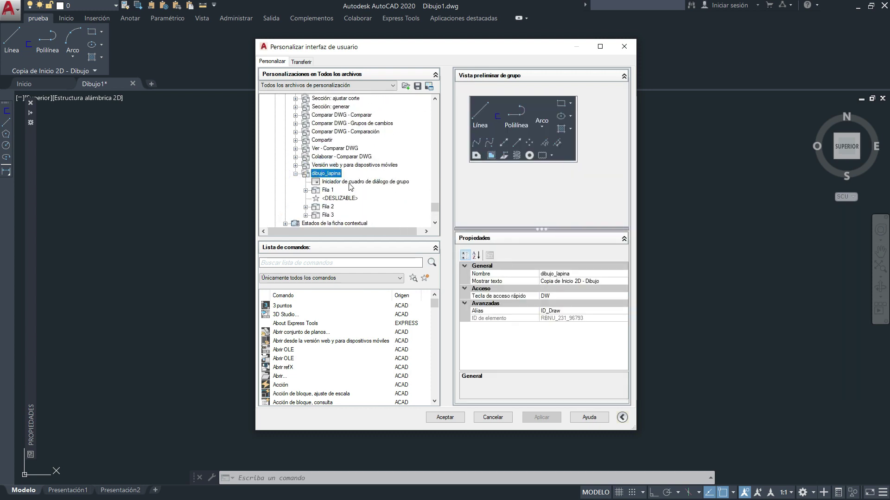
left_click(350, 183)
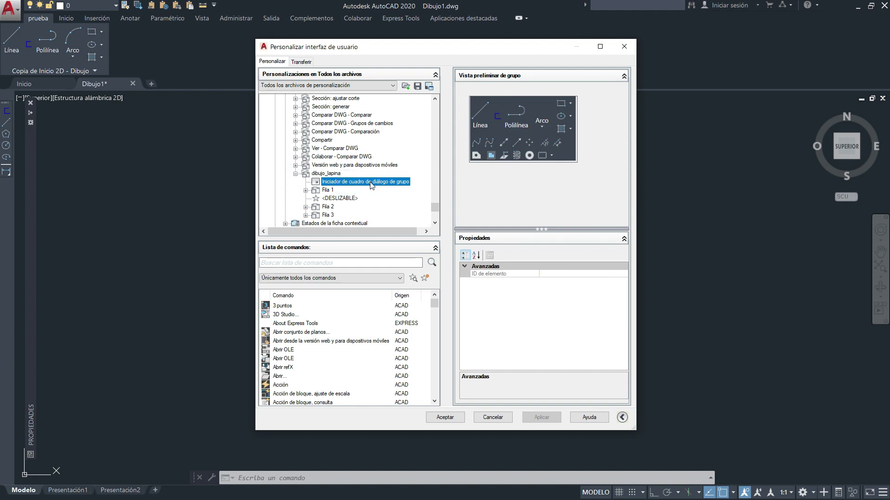
Step: Search 'capa' and assign Administrador de estado de capas to the launcher, then apply
left_click(328, 263)
type("capa")
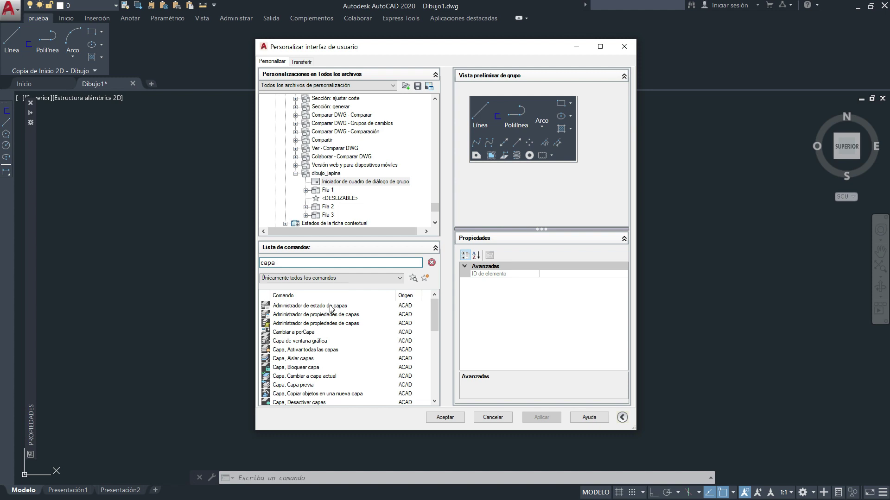
left_click_drag(330, 309, 371, 187)
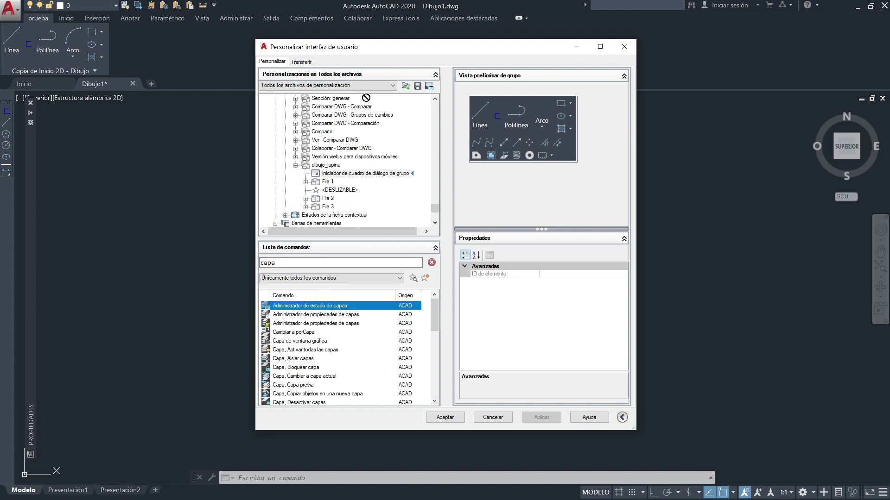
left_click_drag(367, 126, 372, 200)
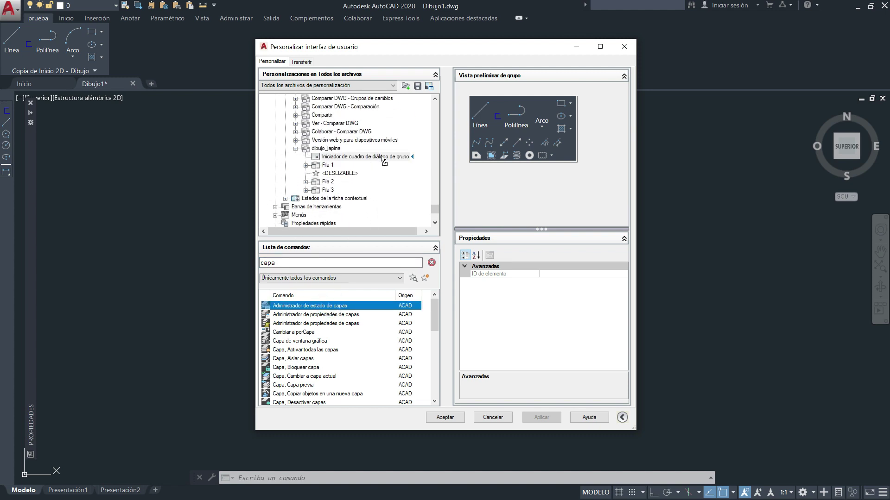
left_click_drag(383, 159, 383, 159)
left_click(541, 417)
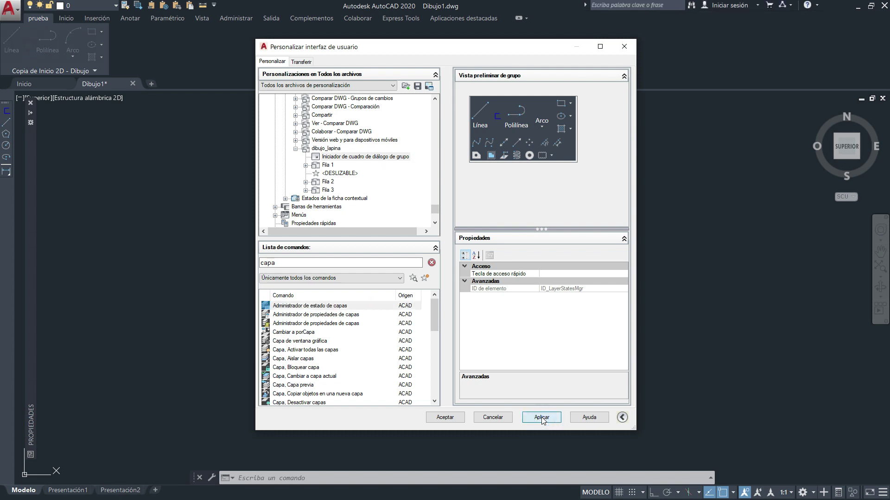
left_click(434, 417)
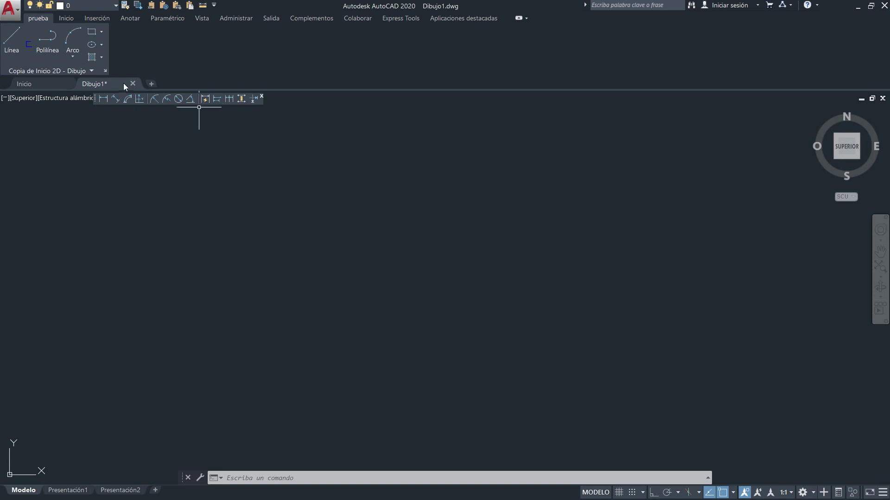
left_click(106, 71)
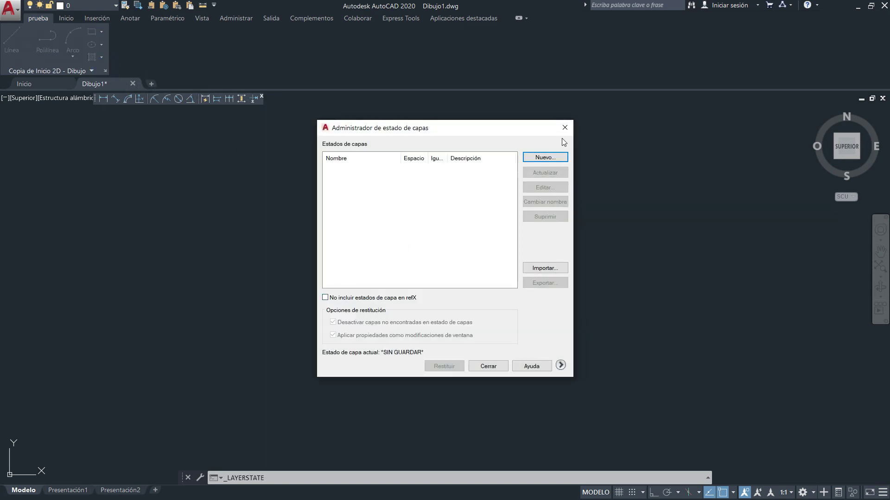
left_click(565, 129)
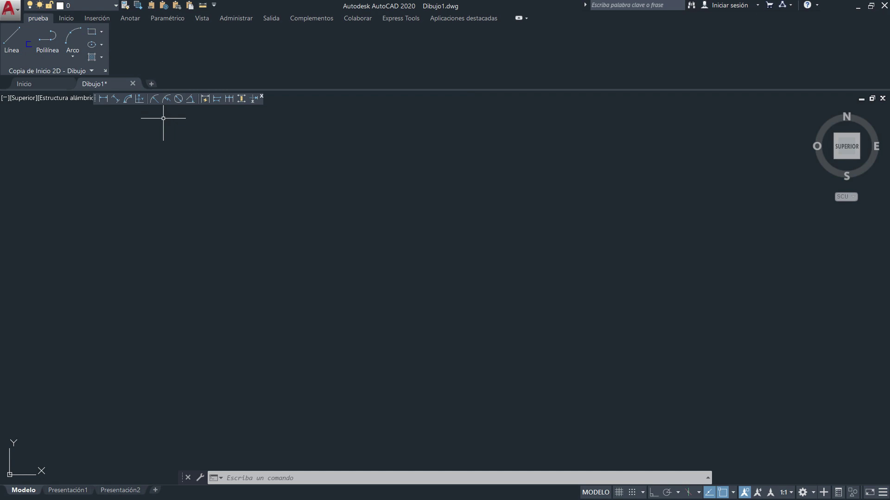
type("cu")
Step: Show the Inicio tab, then expand Inicio - 2D's panels in the CUI ribbon tree
key("Return")
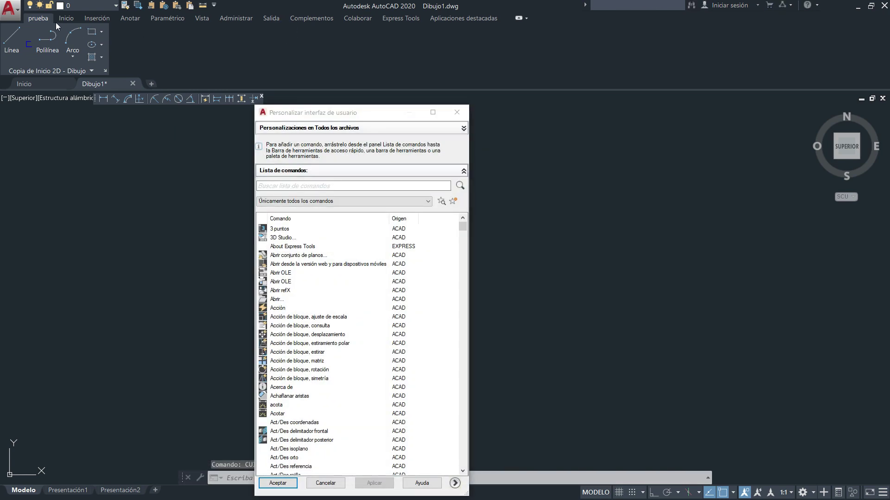
left_click(457, 112)
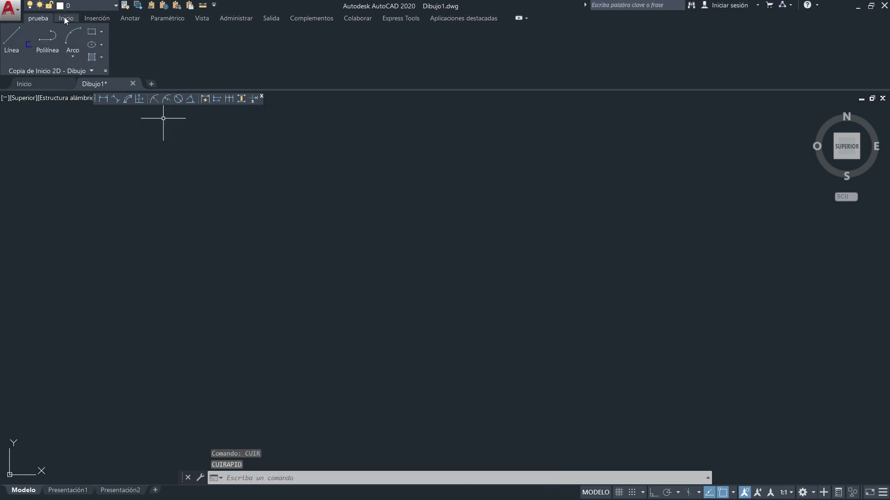
left_click(64, 17)
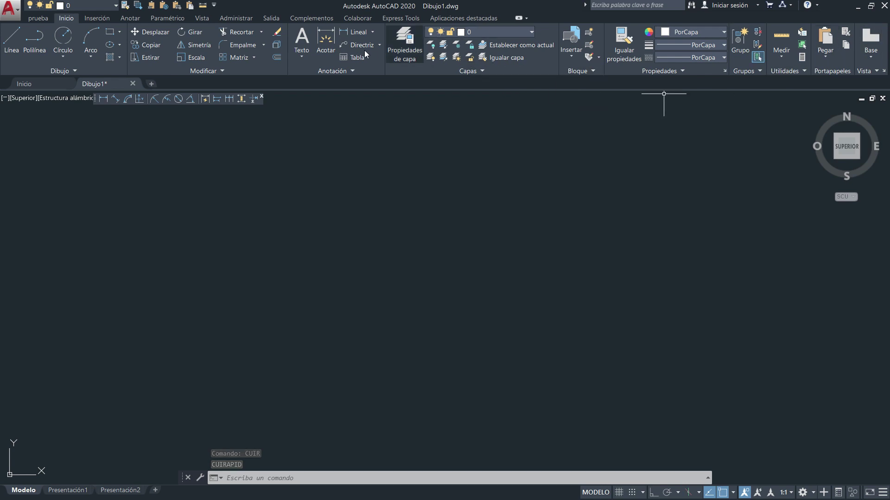
type("cui")
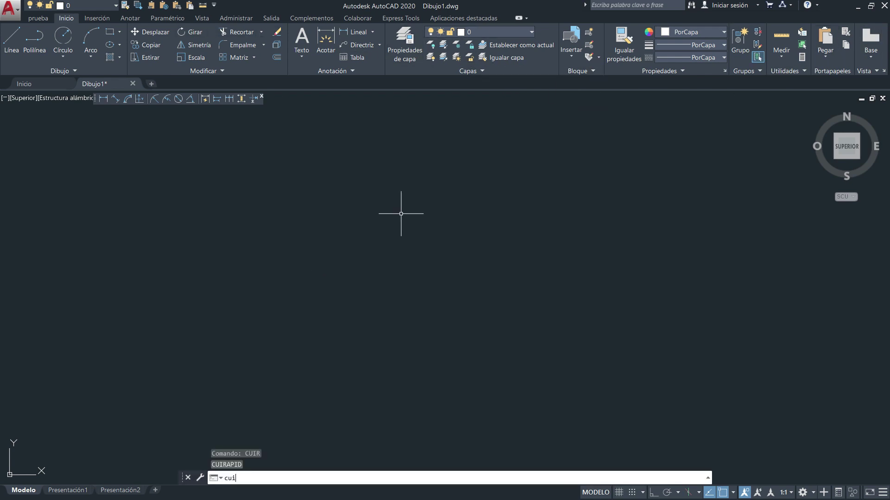
key("Return")
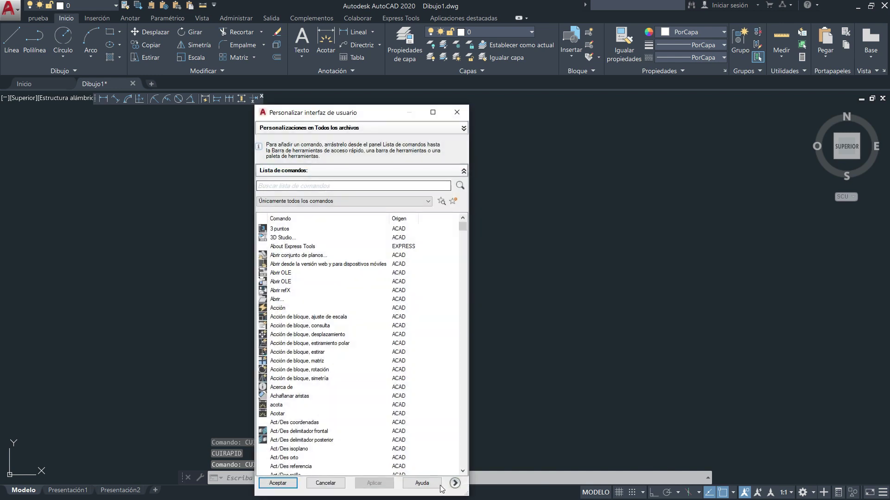
left_click(455, 484)
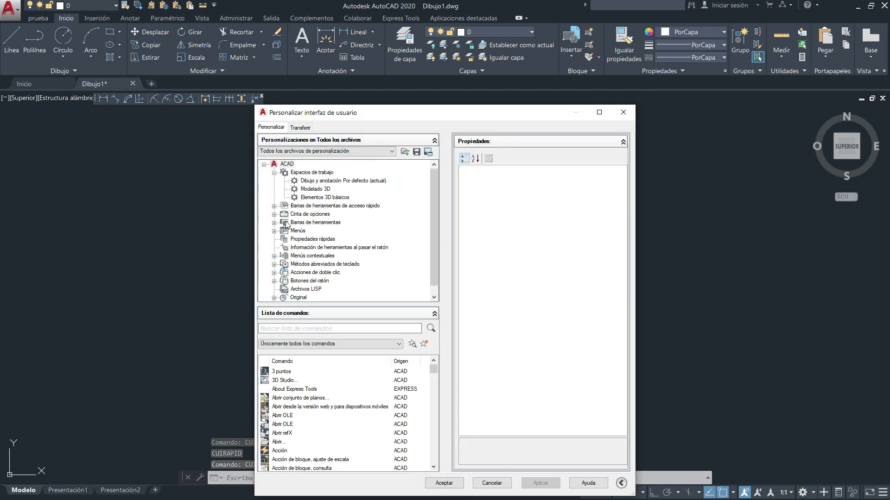
left_click(273, 214)
left_click(284, 223)
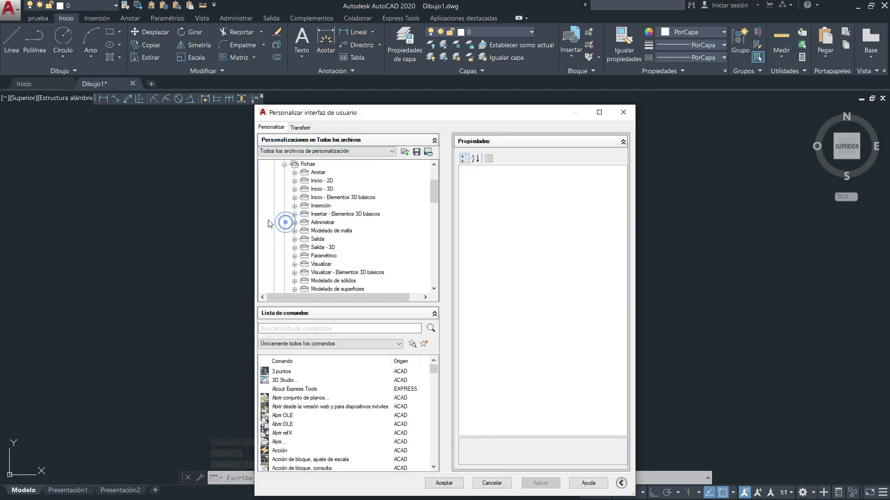
left_click(326, 181)
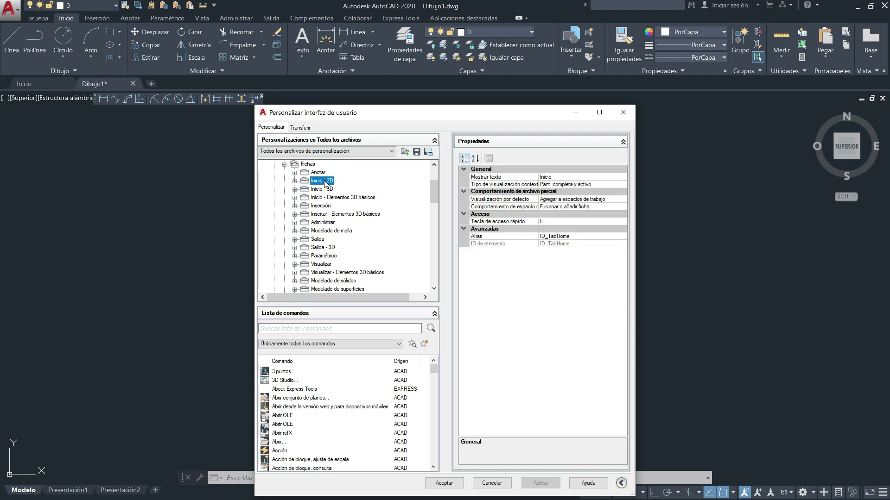
double_click(326, 181)
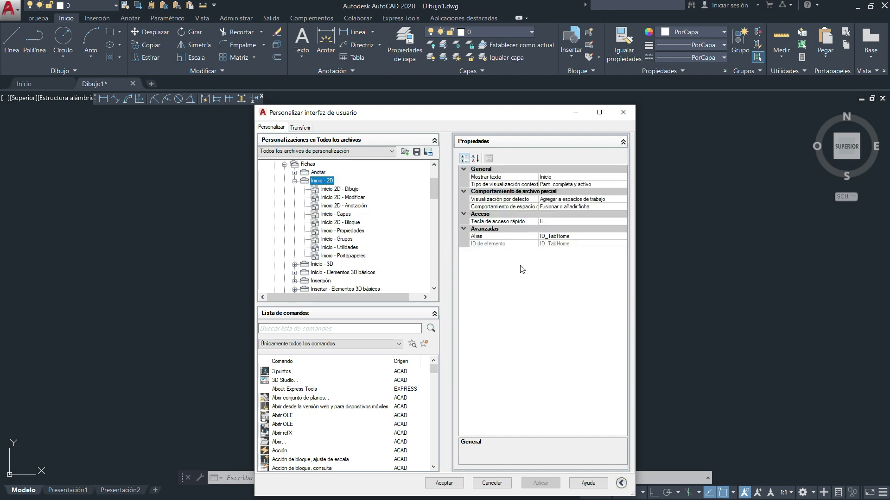
Step: Set the Inicio 2D - Dibujo panel's resize style to Contraer último
left_click(337, 190)
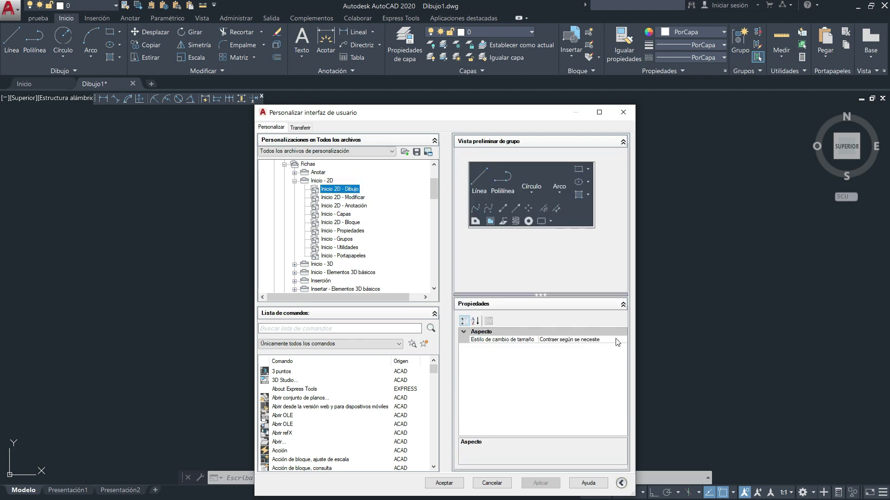
left_click(348, 197)
left_click(340, 190)
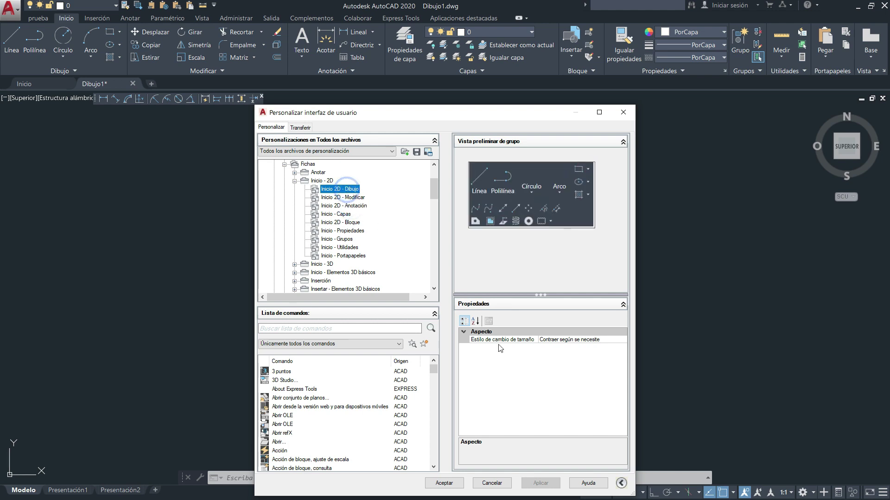
left_click(616, 340)
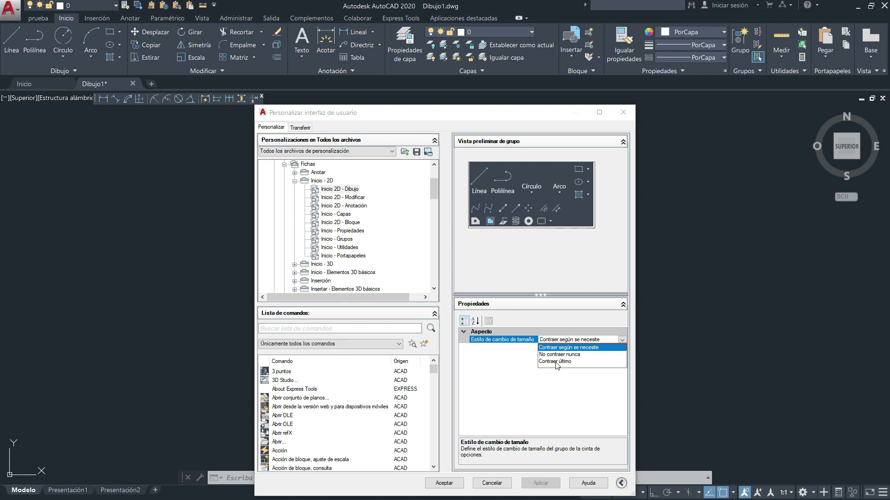
left_click(557, 361)
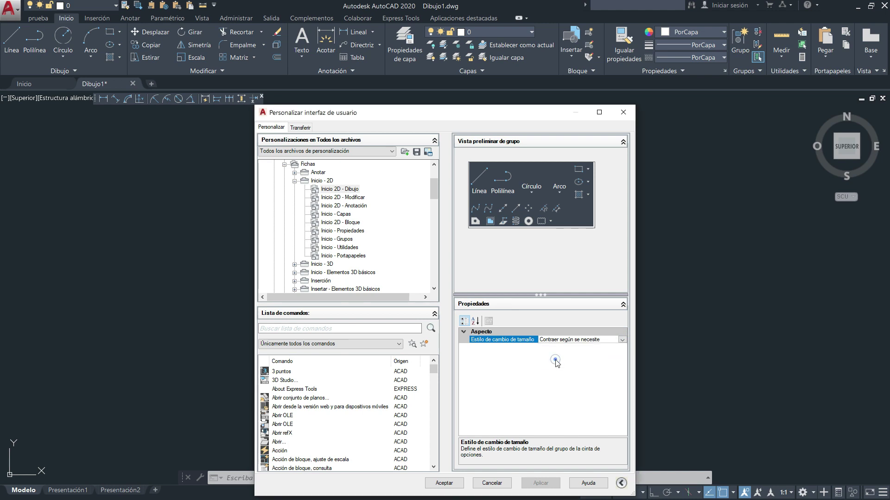
Step: Set the Inicio - Utilidades panel's resize style to No contraer nunca, then close CUI
left_click(353, 198)
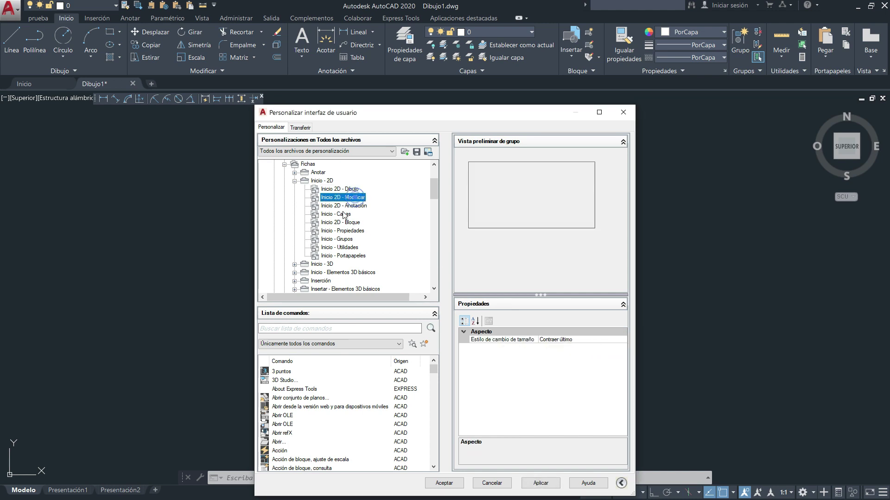
left_click(343, 257)
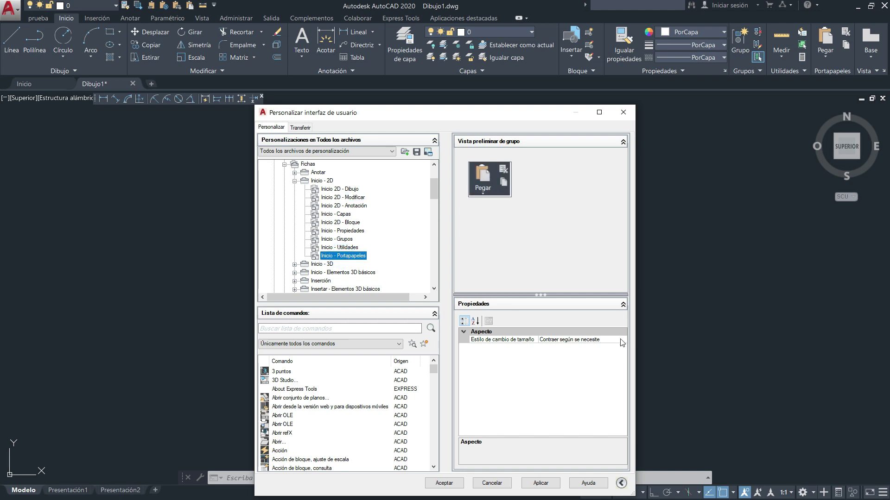
left_click(623, 342)
left_click(339, 248)
left_click(620, 342)
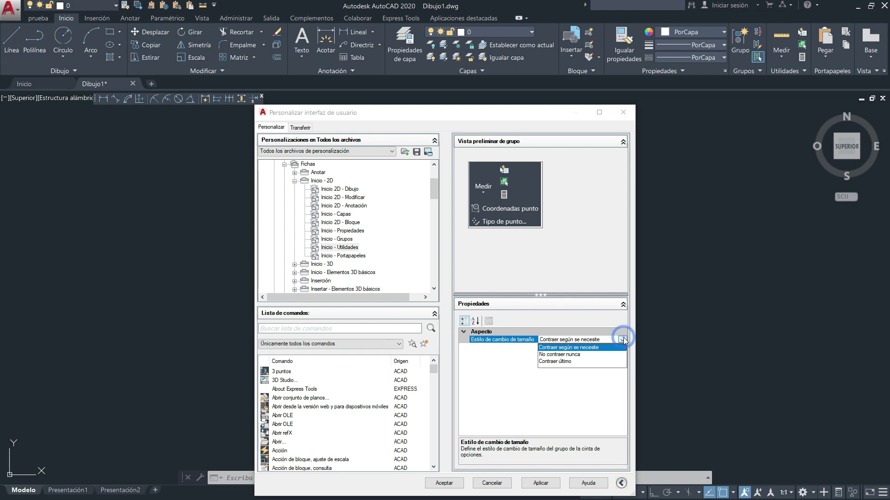
left_click(569, 355)
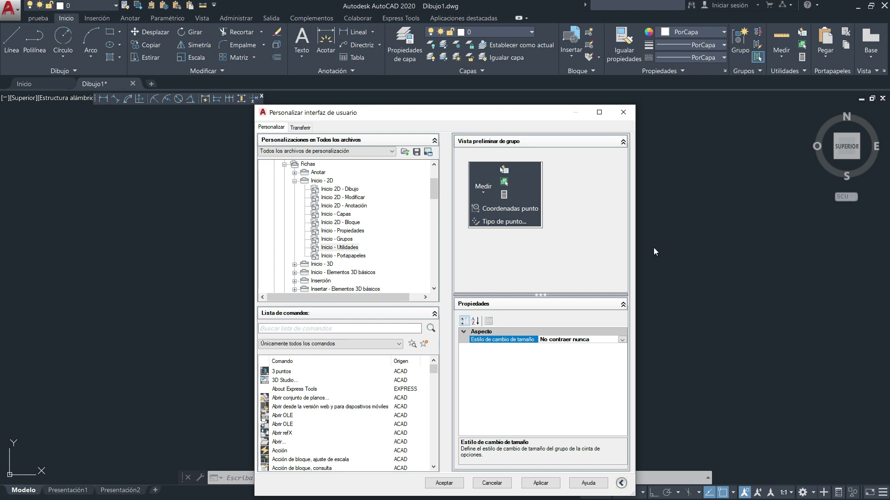
left_click(624, 112)
left_click(357, 241)
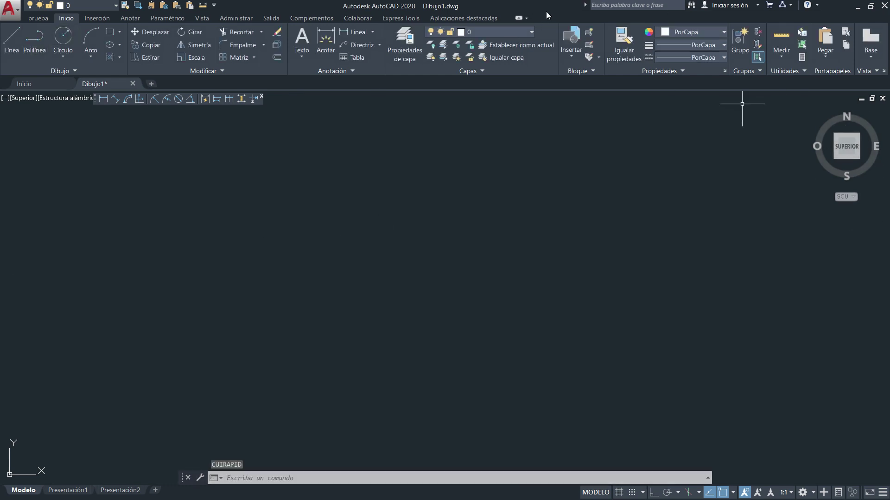
Step: Undock the ribbon with Desanclar and dock it vertically along the left edge
right_click(545, 11)
left_click(517, 4)
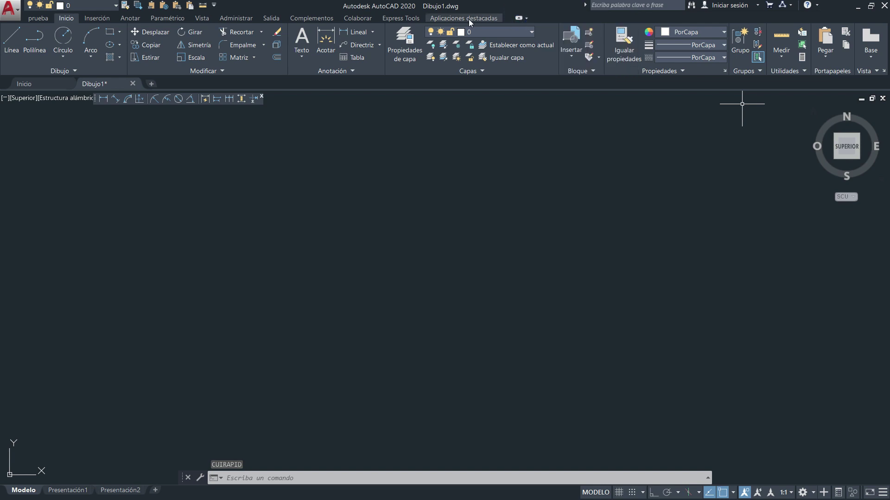
right_click(550, 19)
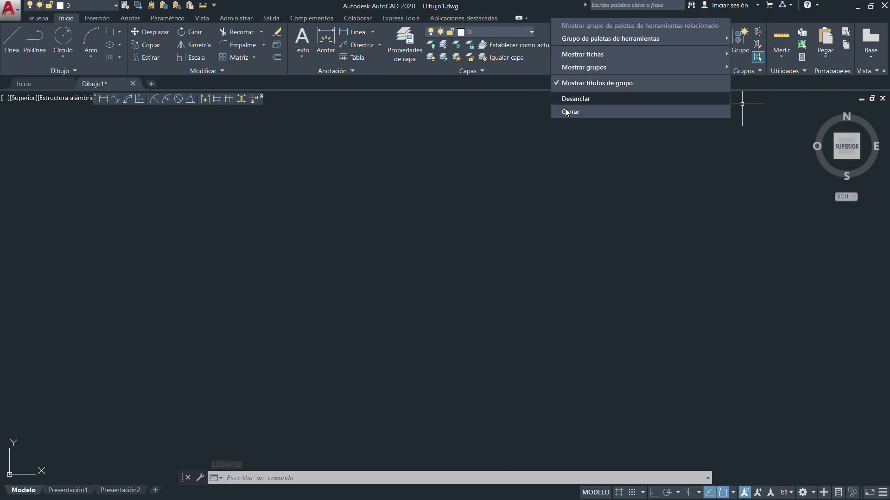
left_click(575, 98)
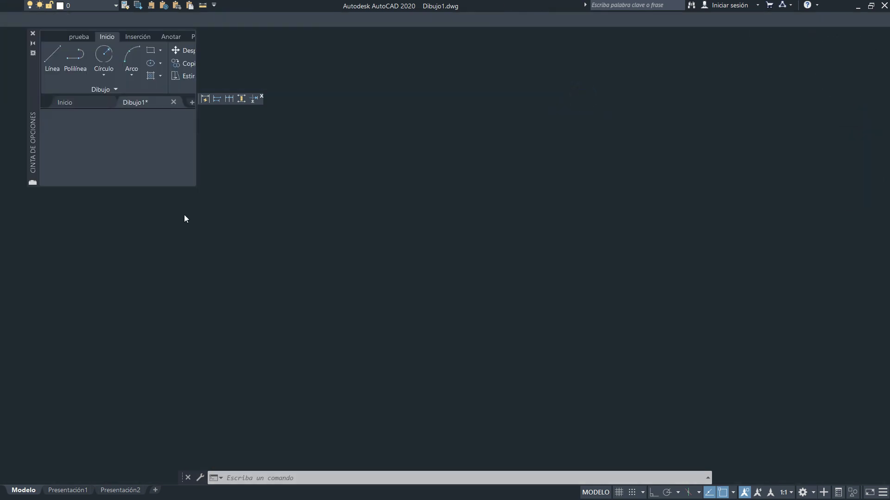
left_click_drag(35, 96, 1, 164)
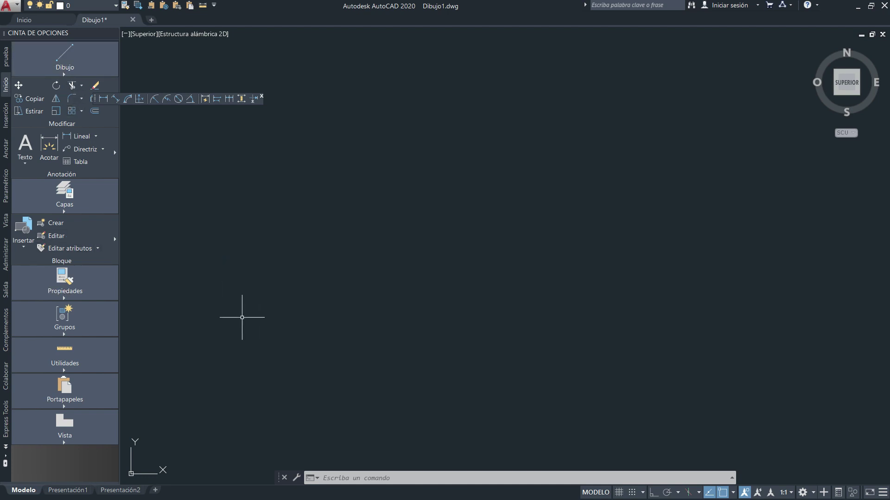
Step: Turn on auto-hide for the left-docked ribbon so it shrinks to a Cinta de opciones strip
mouse_move(32, 142)
mouse_move(62, 32)
left_click(103, 34)
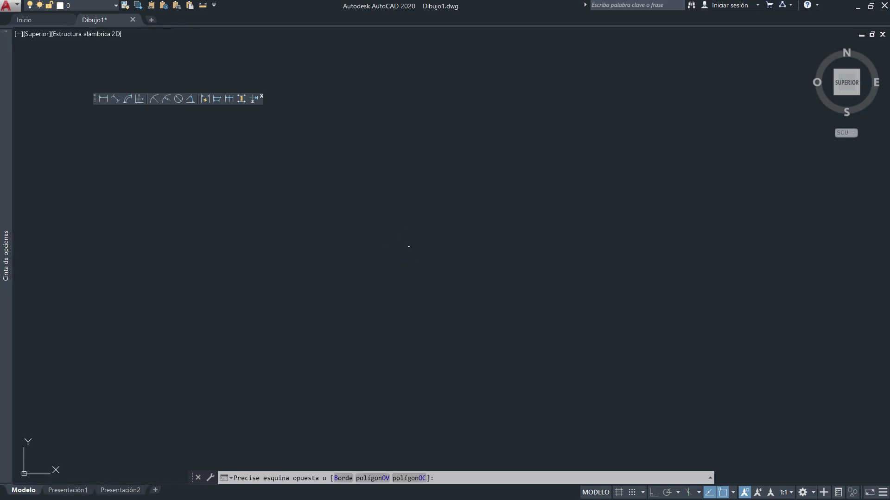
left_click(386, 285)
type("cuir")
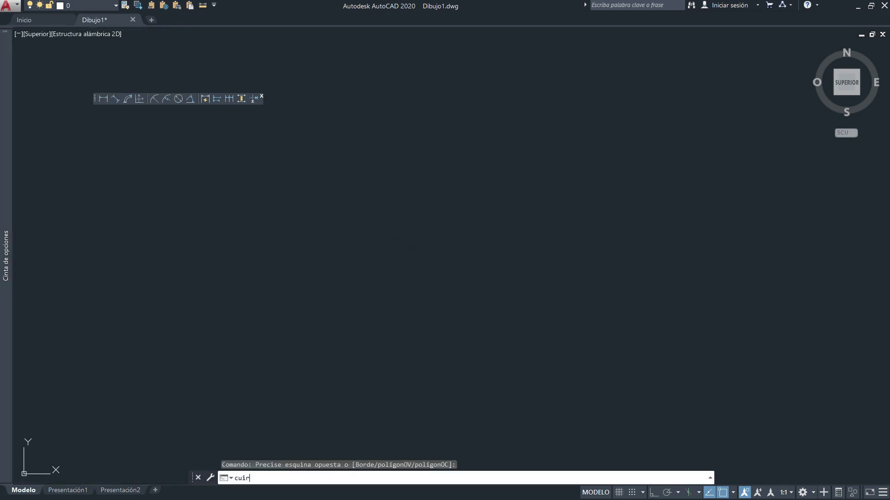
key("Return")
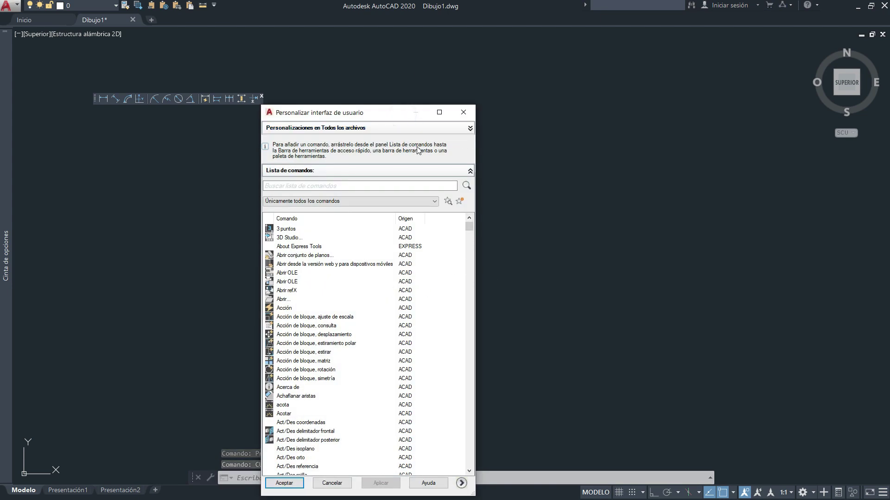
left_click(464, 113)
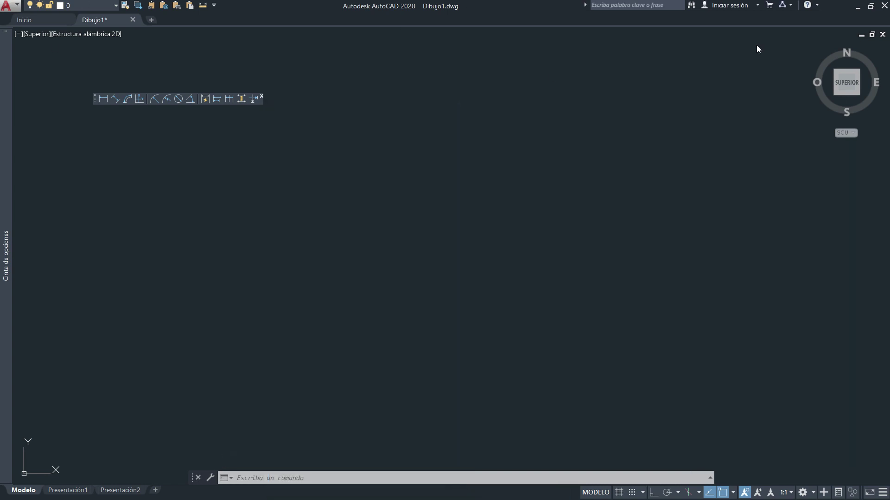